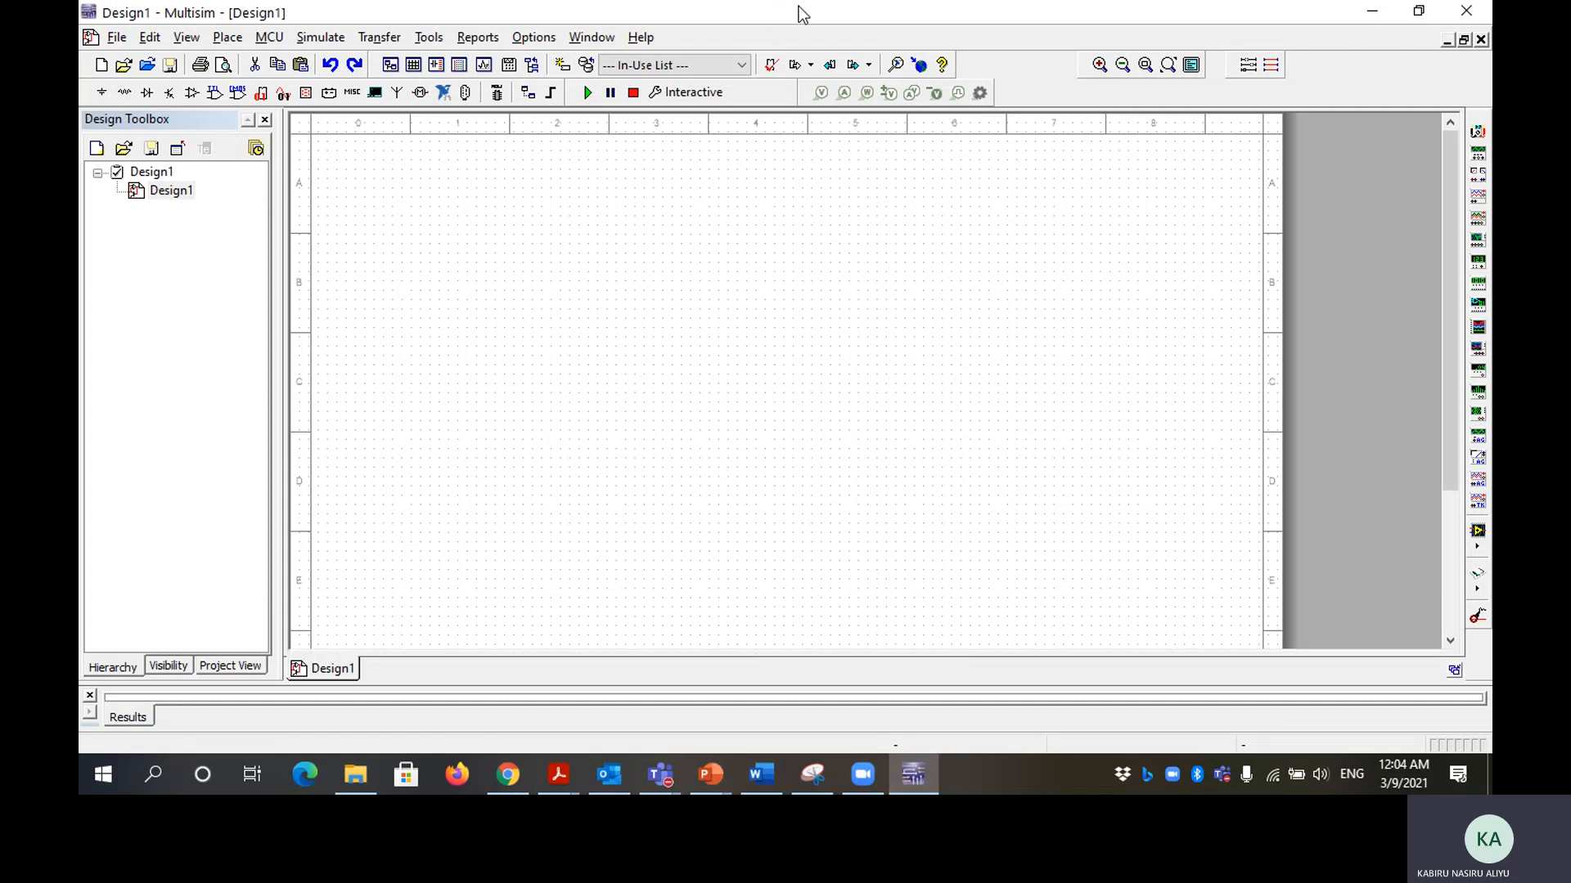
- Switch to the ongoing Demo Exp 6 call in Microsoft Teams and change the sharing from the Multisim window to the whole screen
left_click(660, 775)
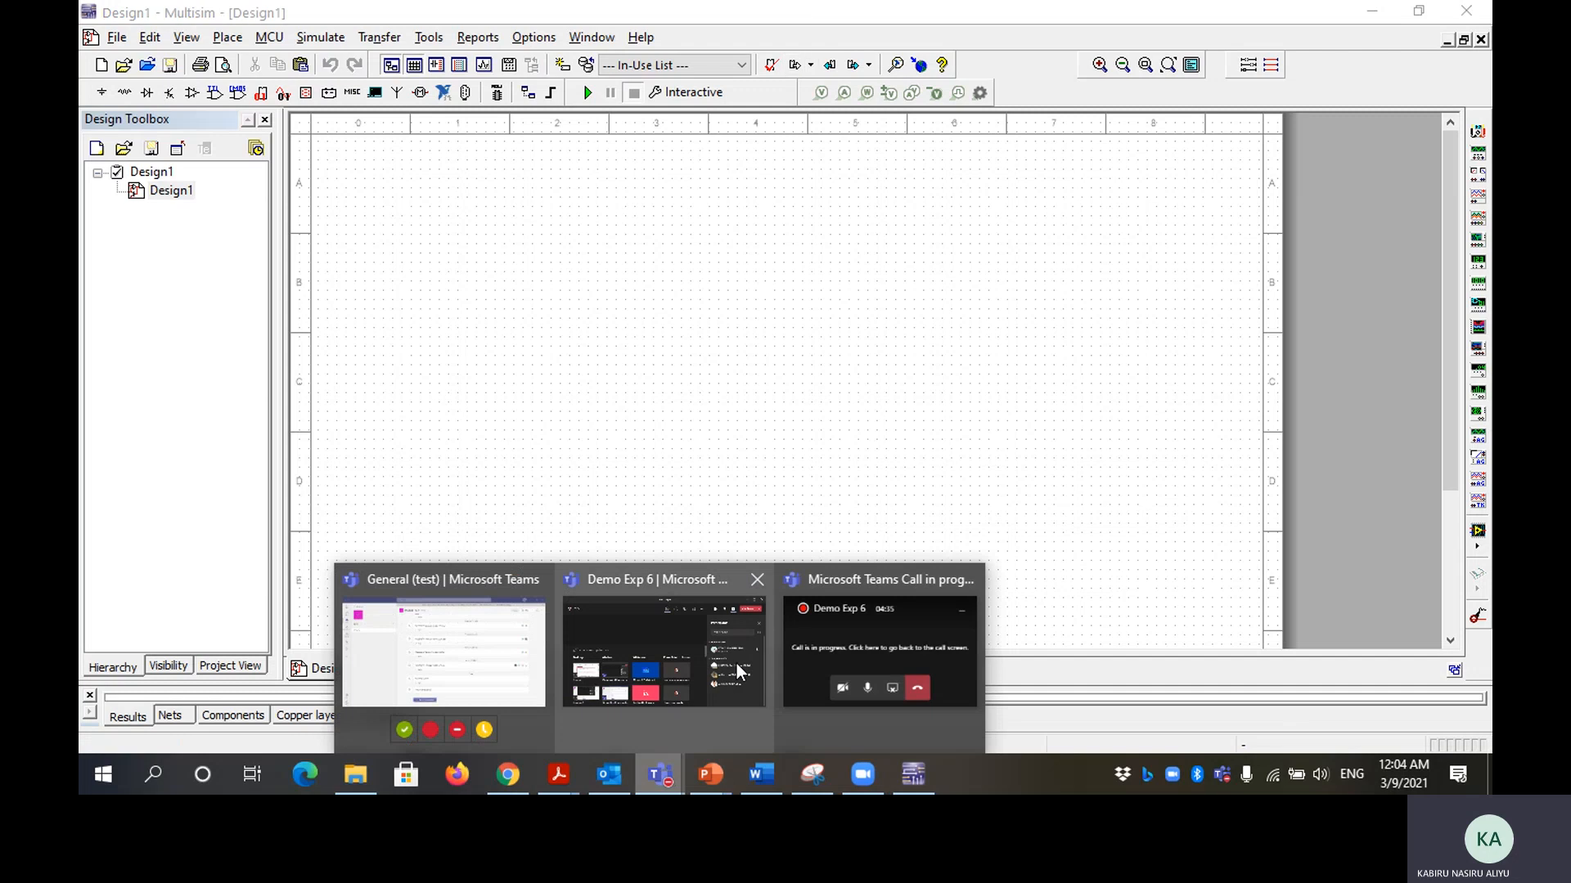
left_click(859, 641)
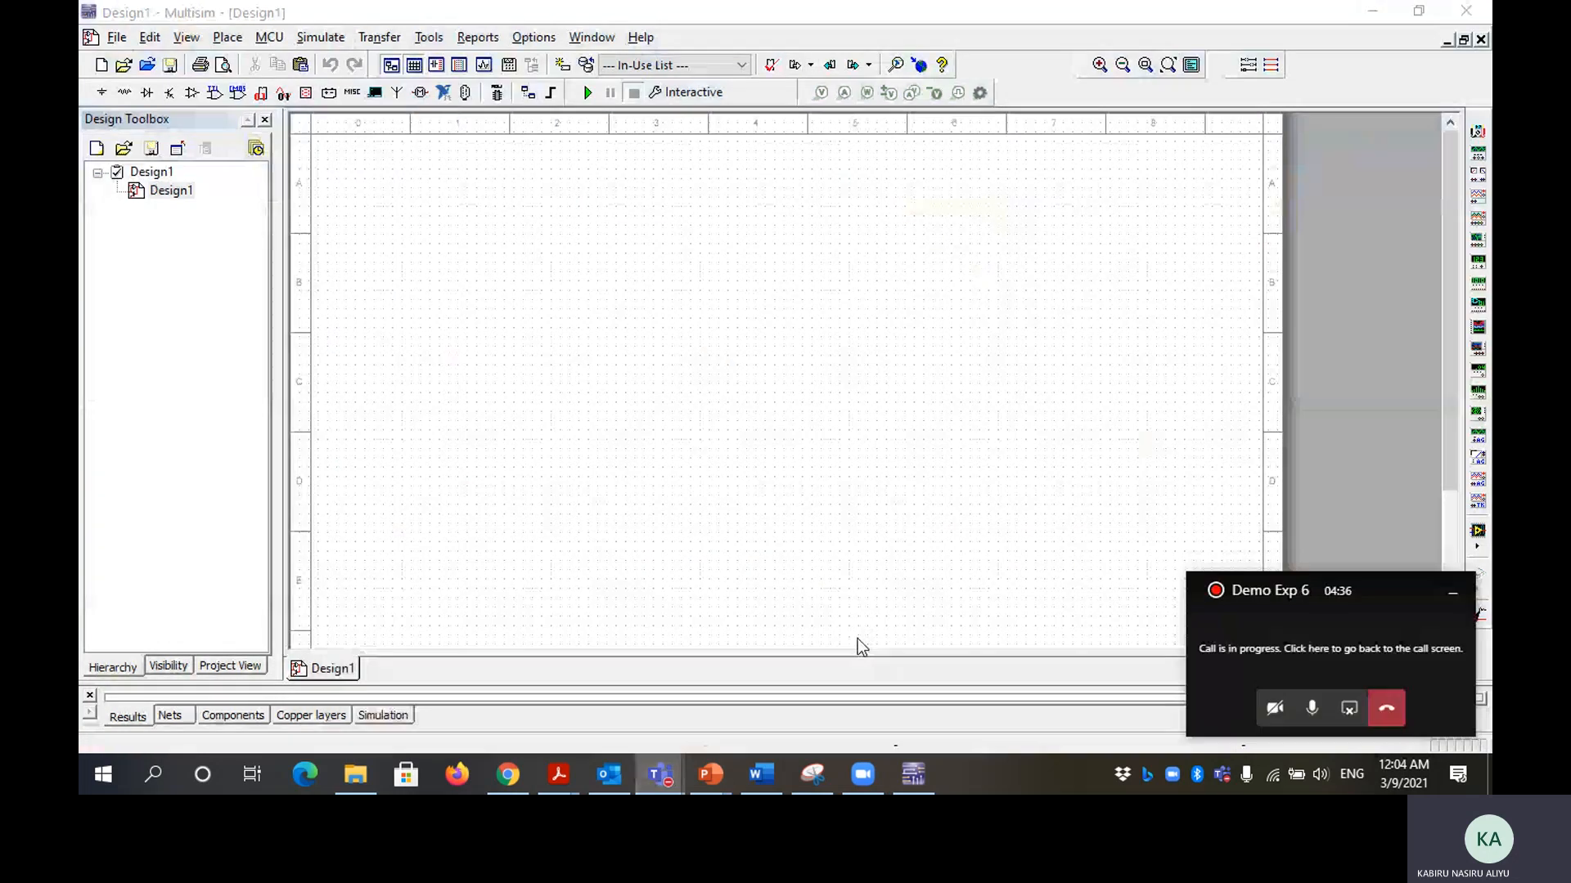
left_click(1338, 715)
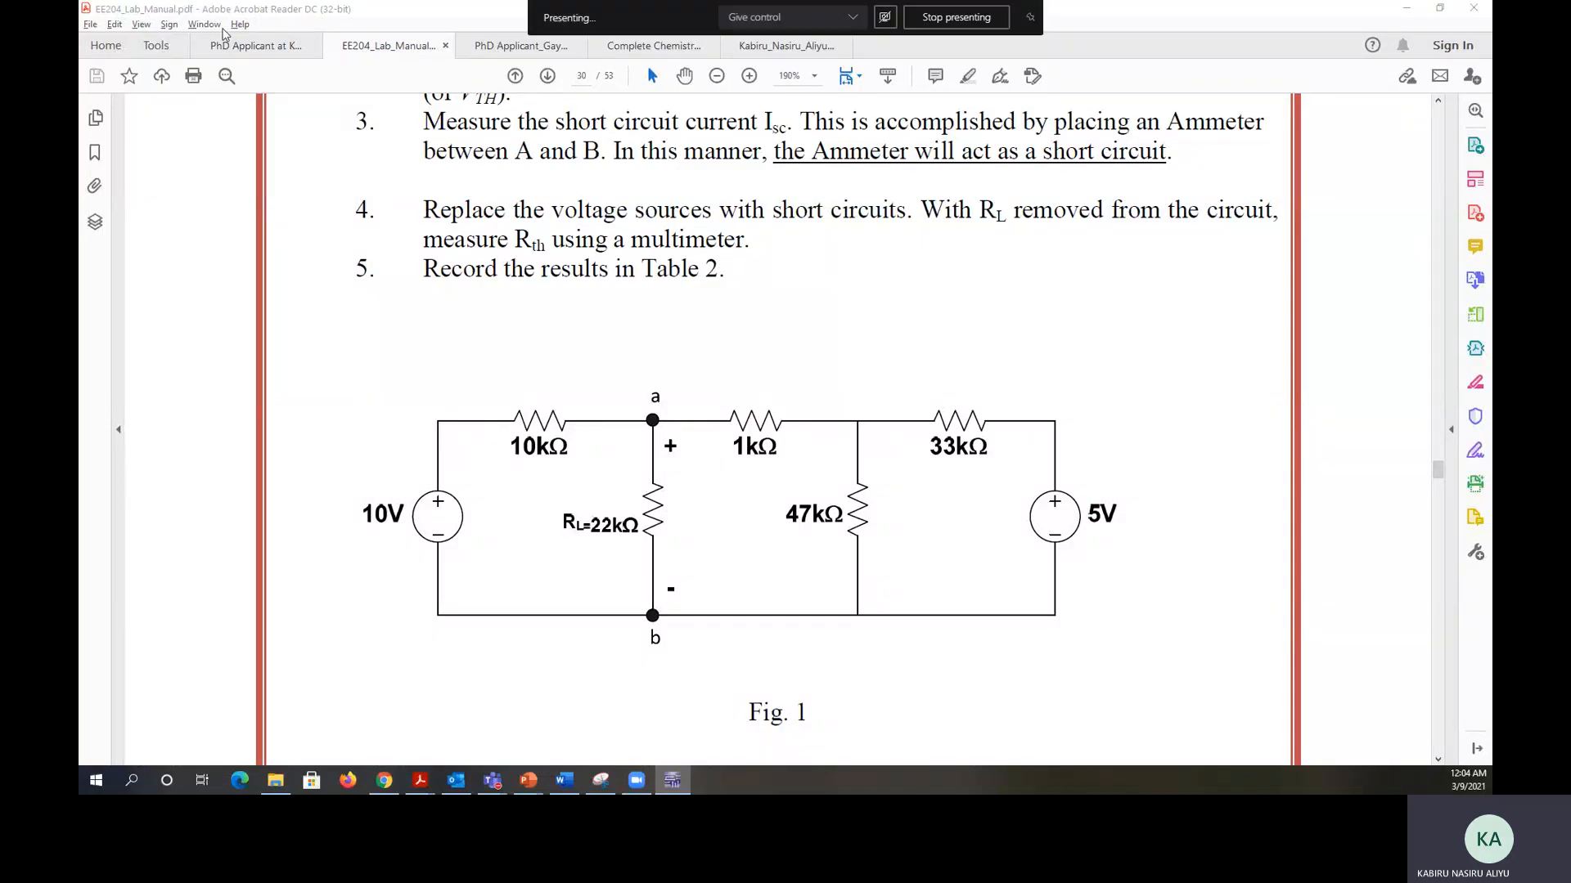
- Switch to the EE204_Lab_Manual PDF, fit it to half the screen, and place the Multisim window beside it
left_click(524, 378)
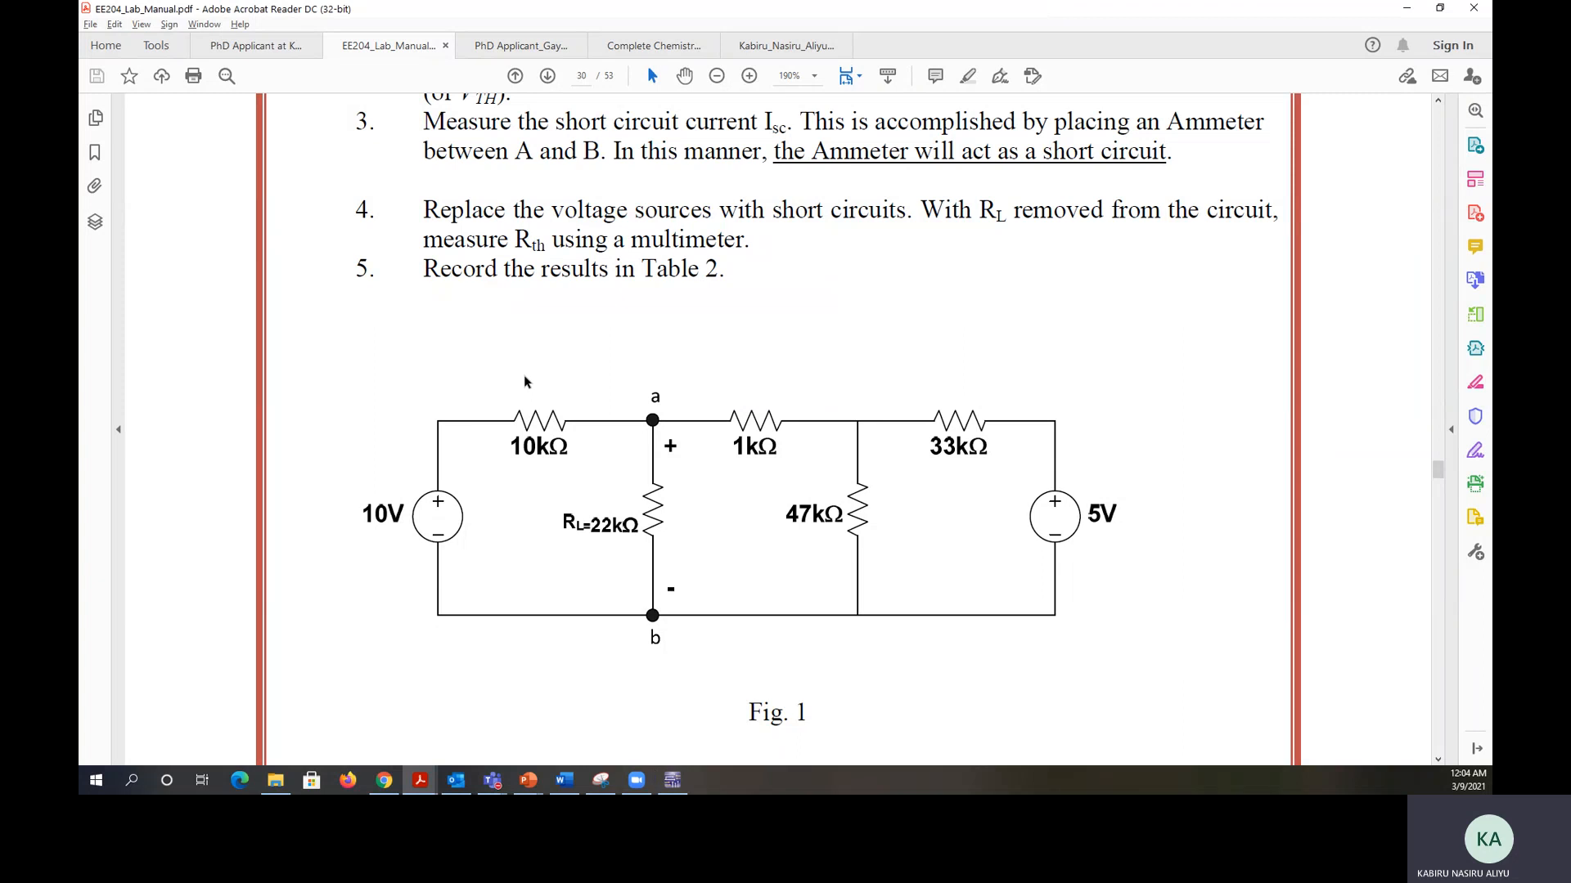
key("super+Left")
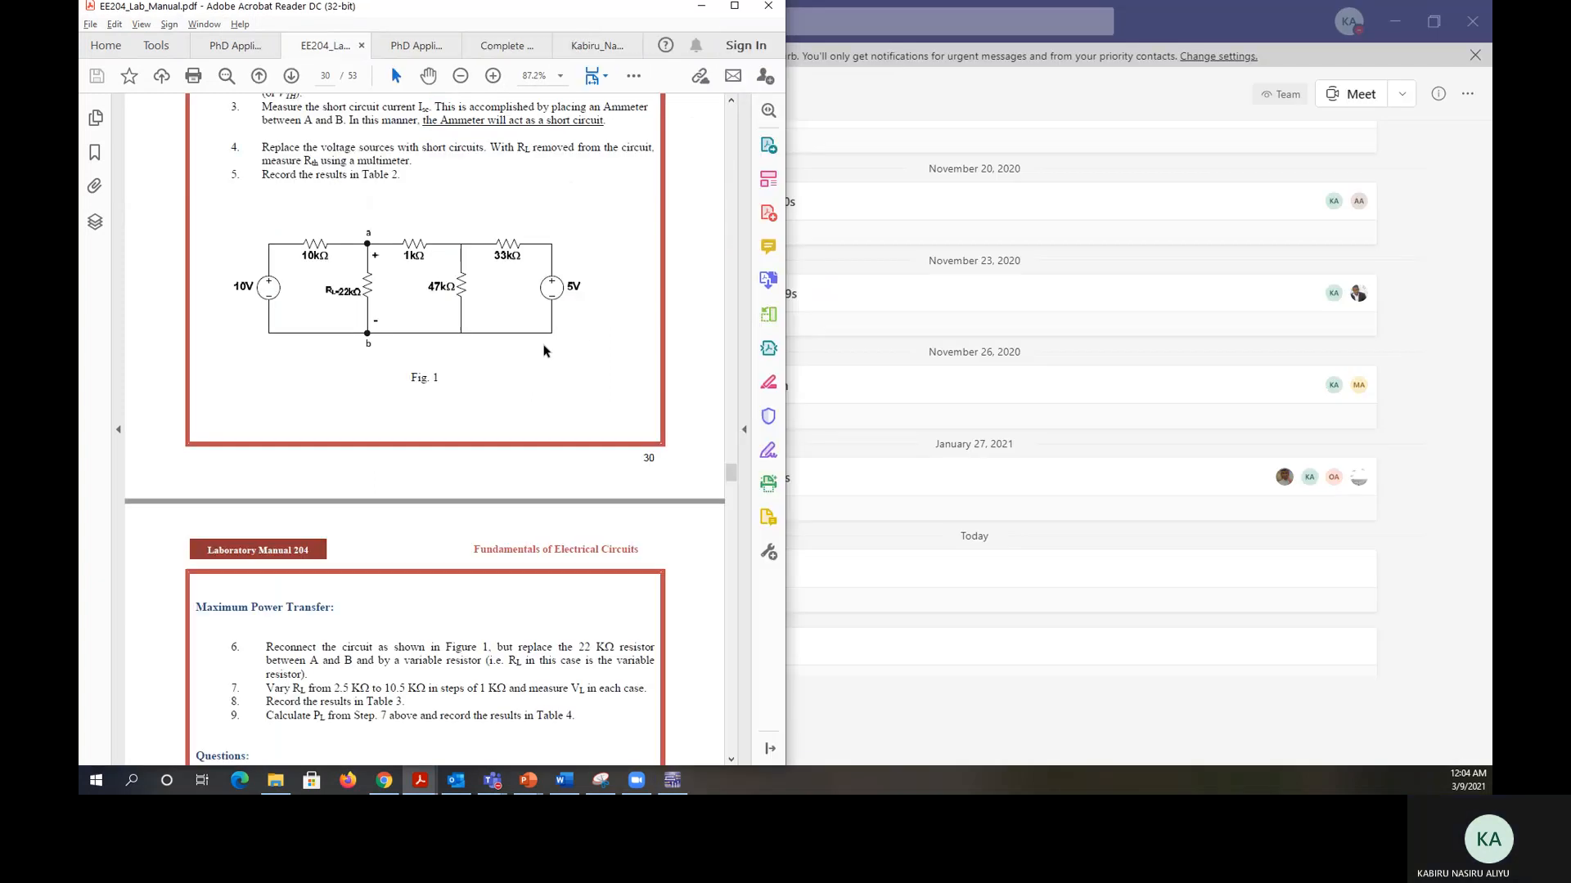
left_click_drag(79, 25, 1132, 127)
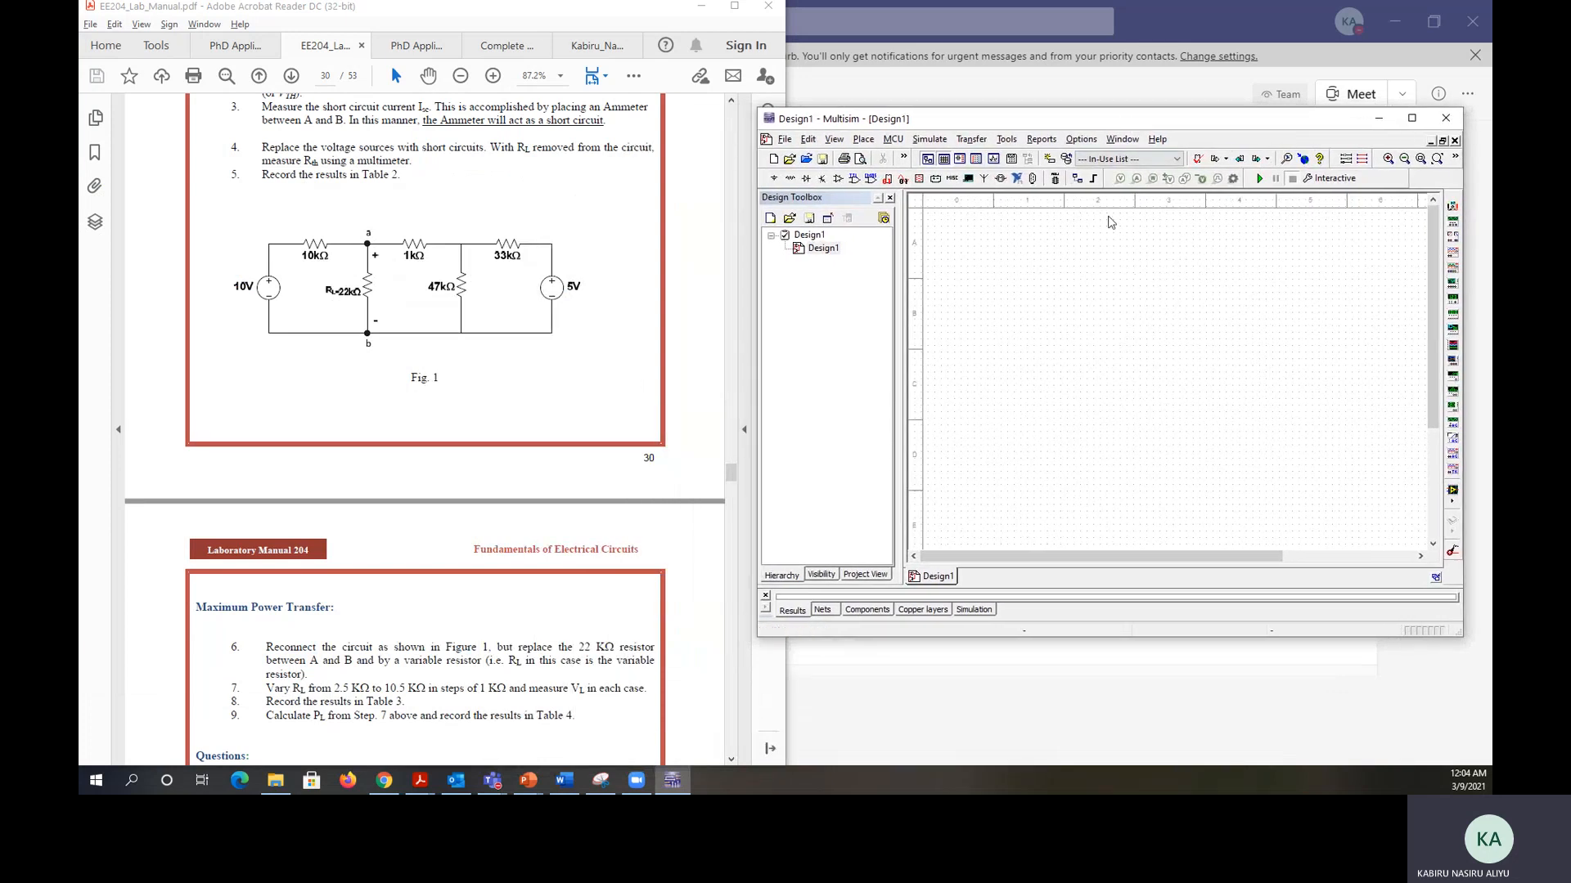
left_click_drag(1090, 120, 1101, 30)
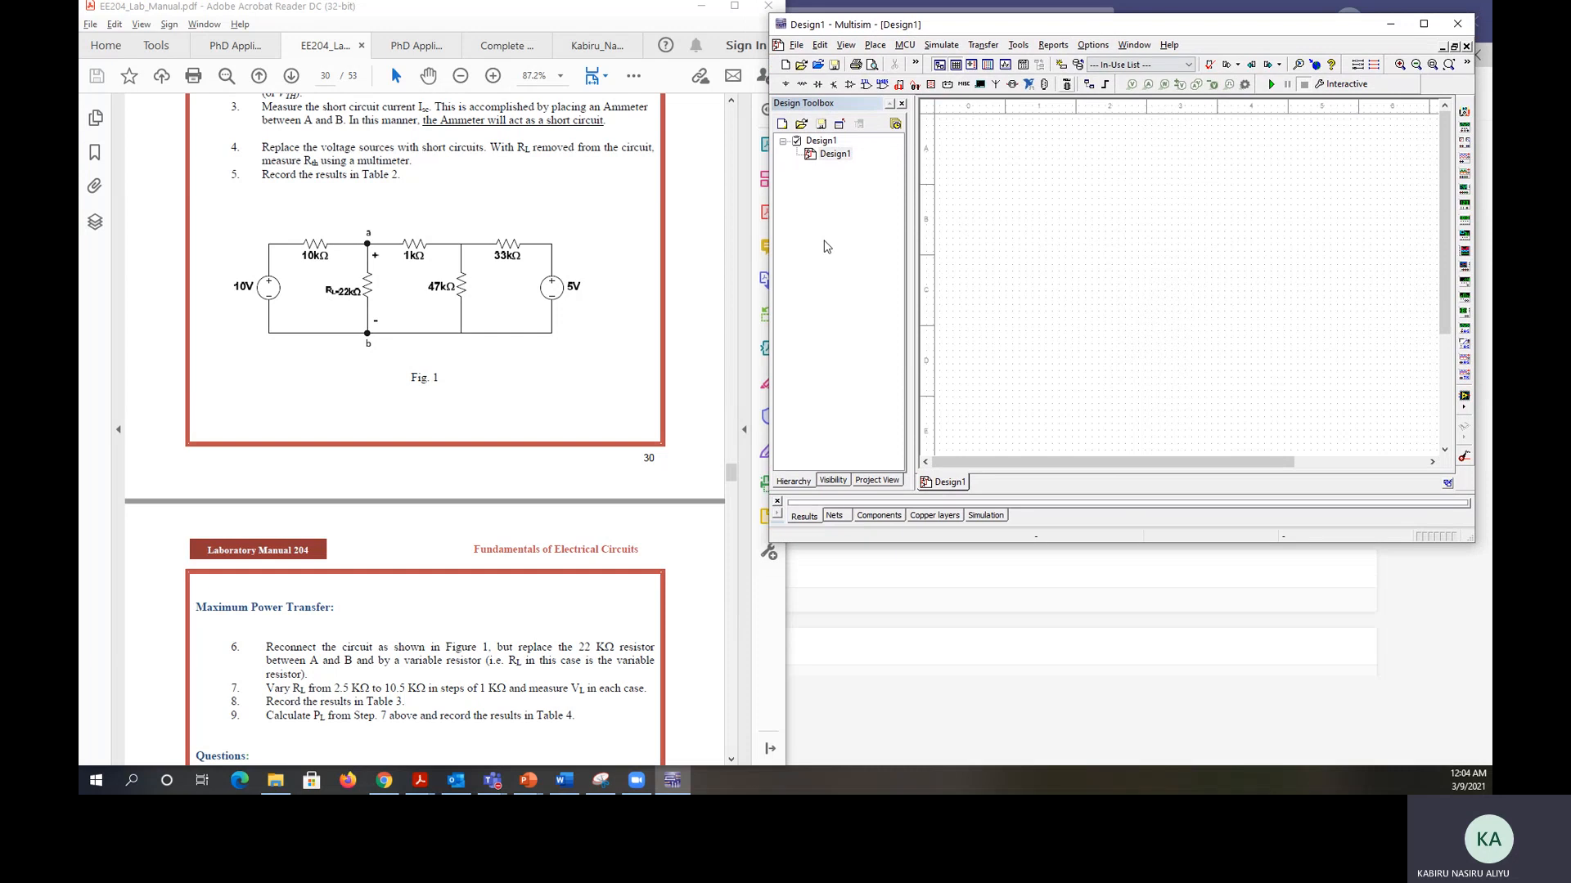
- Narrow the lab manual window to its Fig. 1 instructions and enlarge the Multisim window to fill the space next to it
left_click(666, 347)
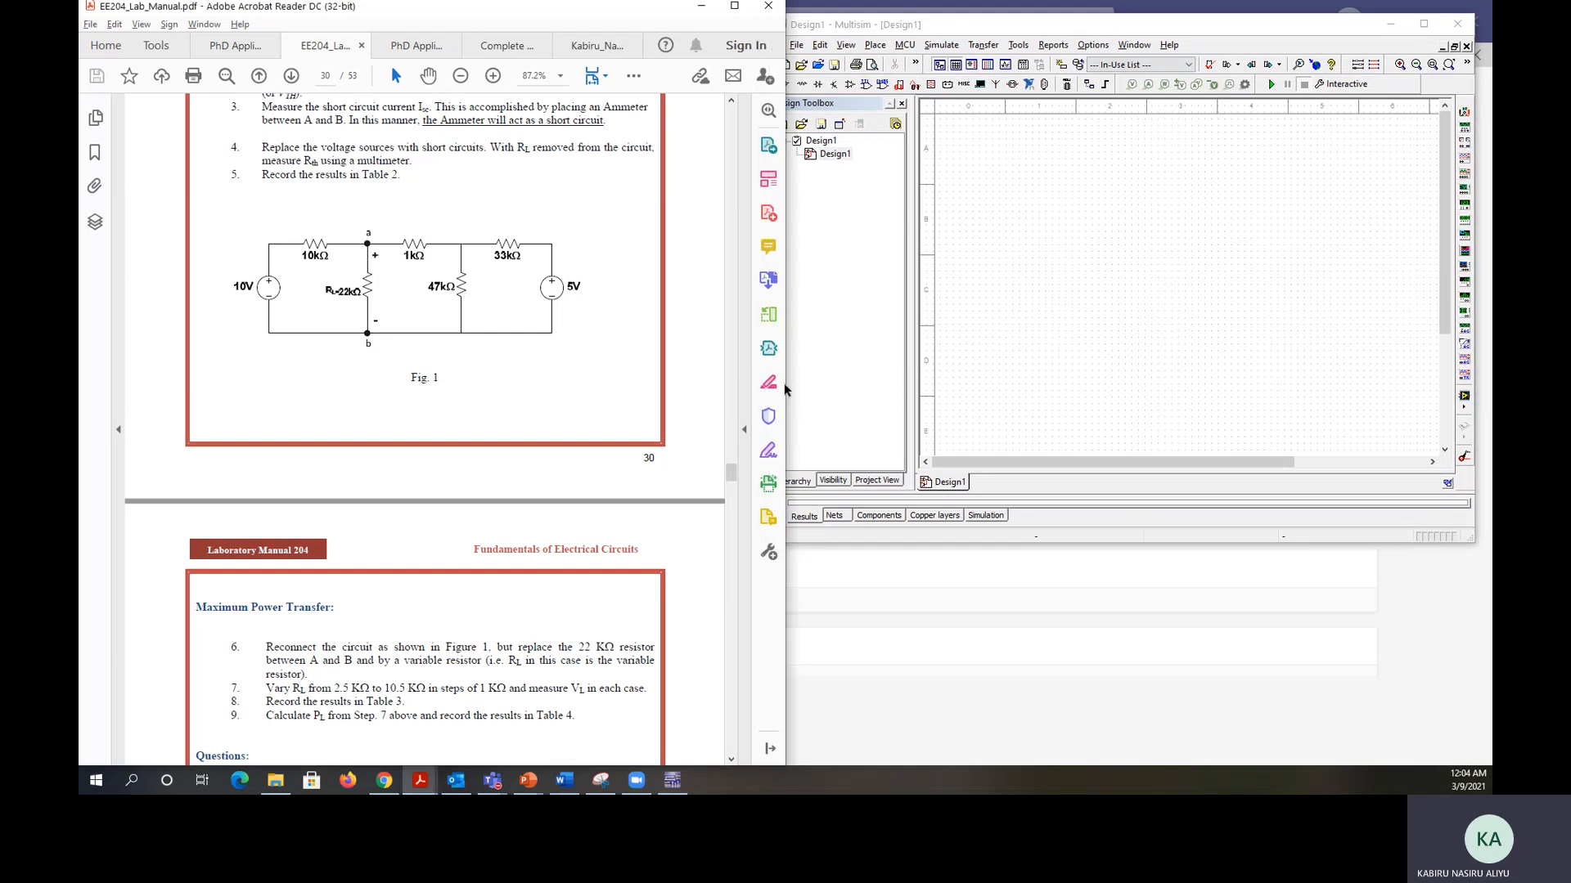
left_click_drag(705, 373, 625, 360)
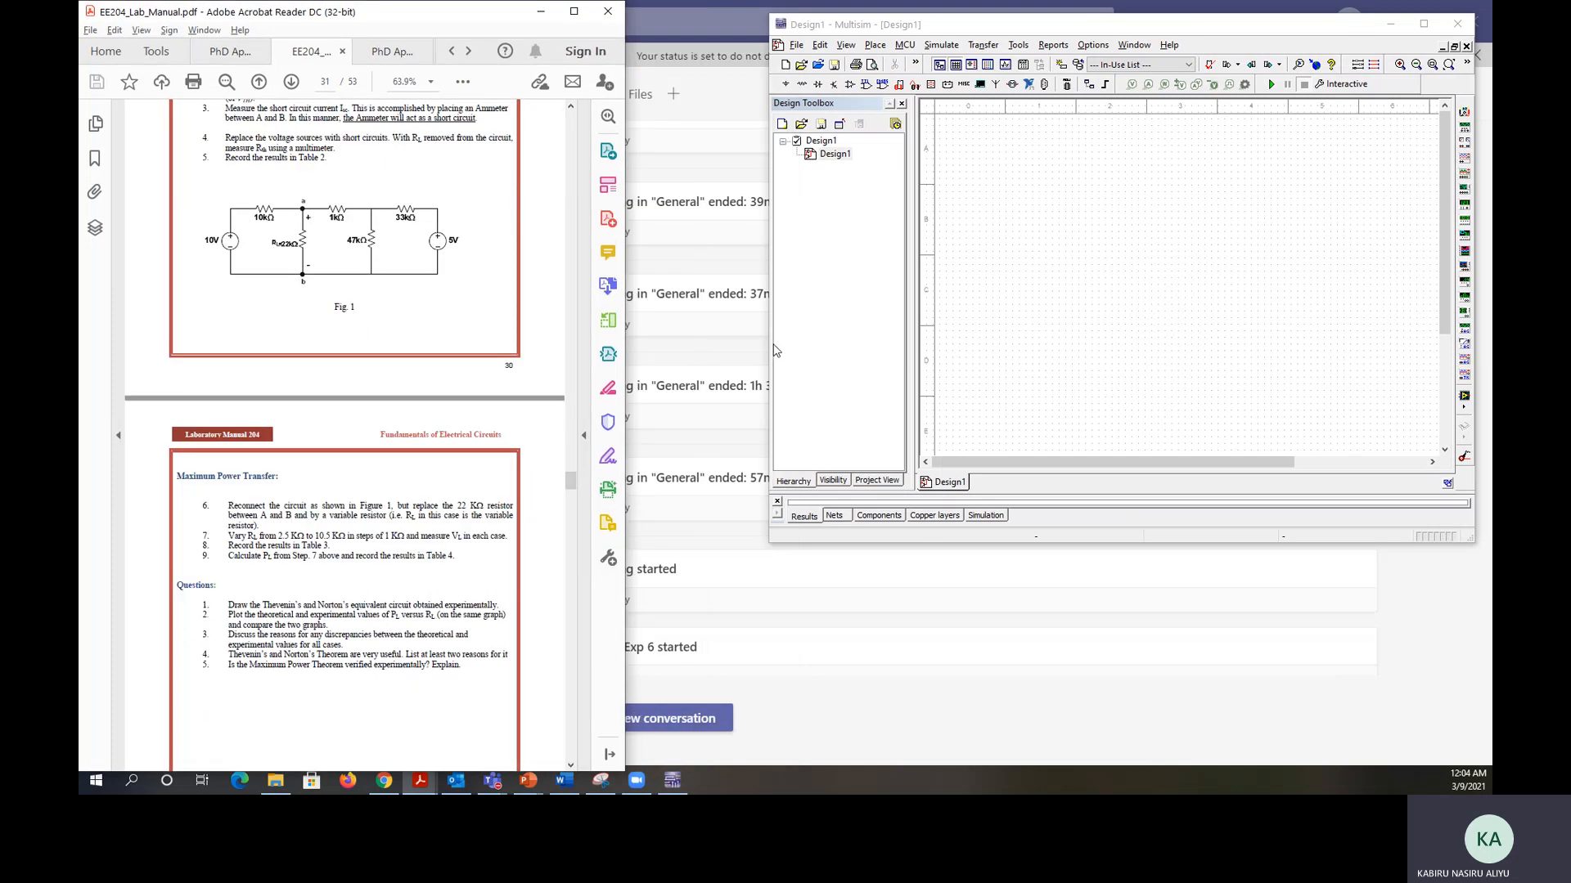
left_click_drag(770, 349, 636, 335)
left_click_drag(947, 545, 910, 703)
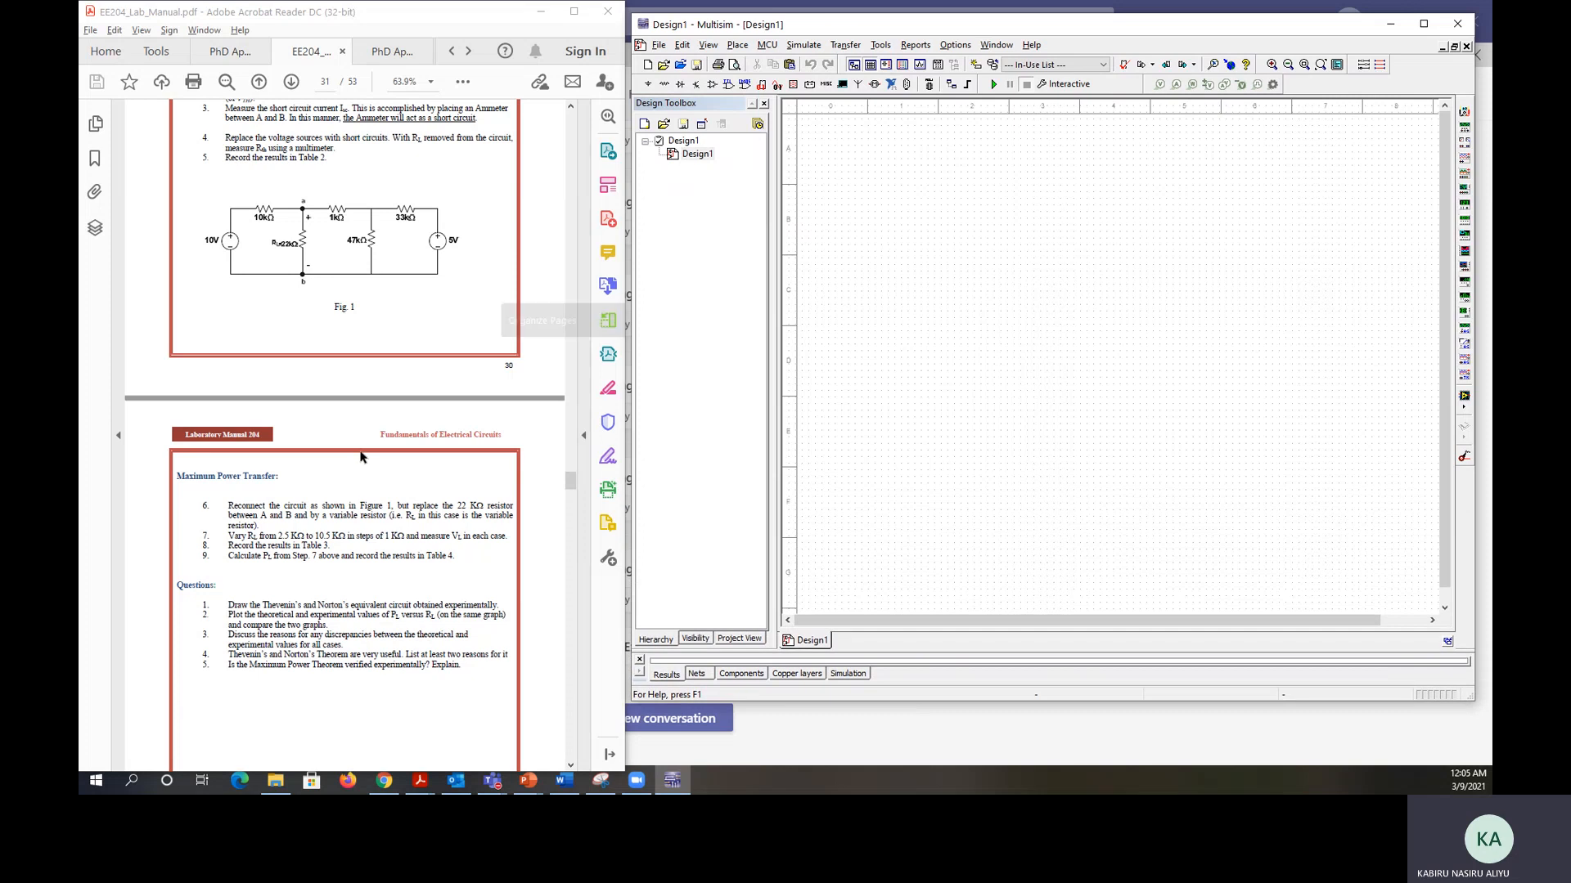
scroll(357, 374, "up", 2)
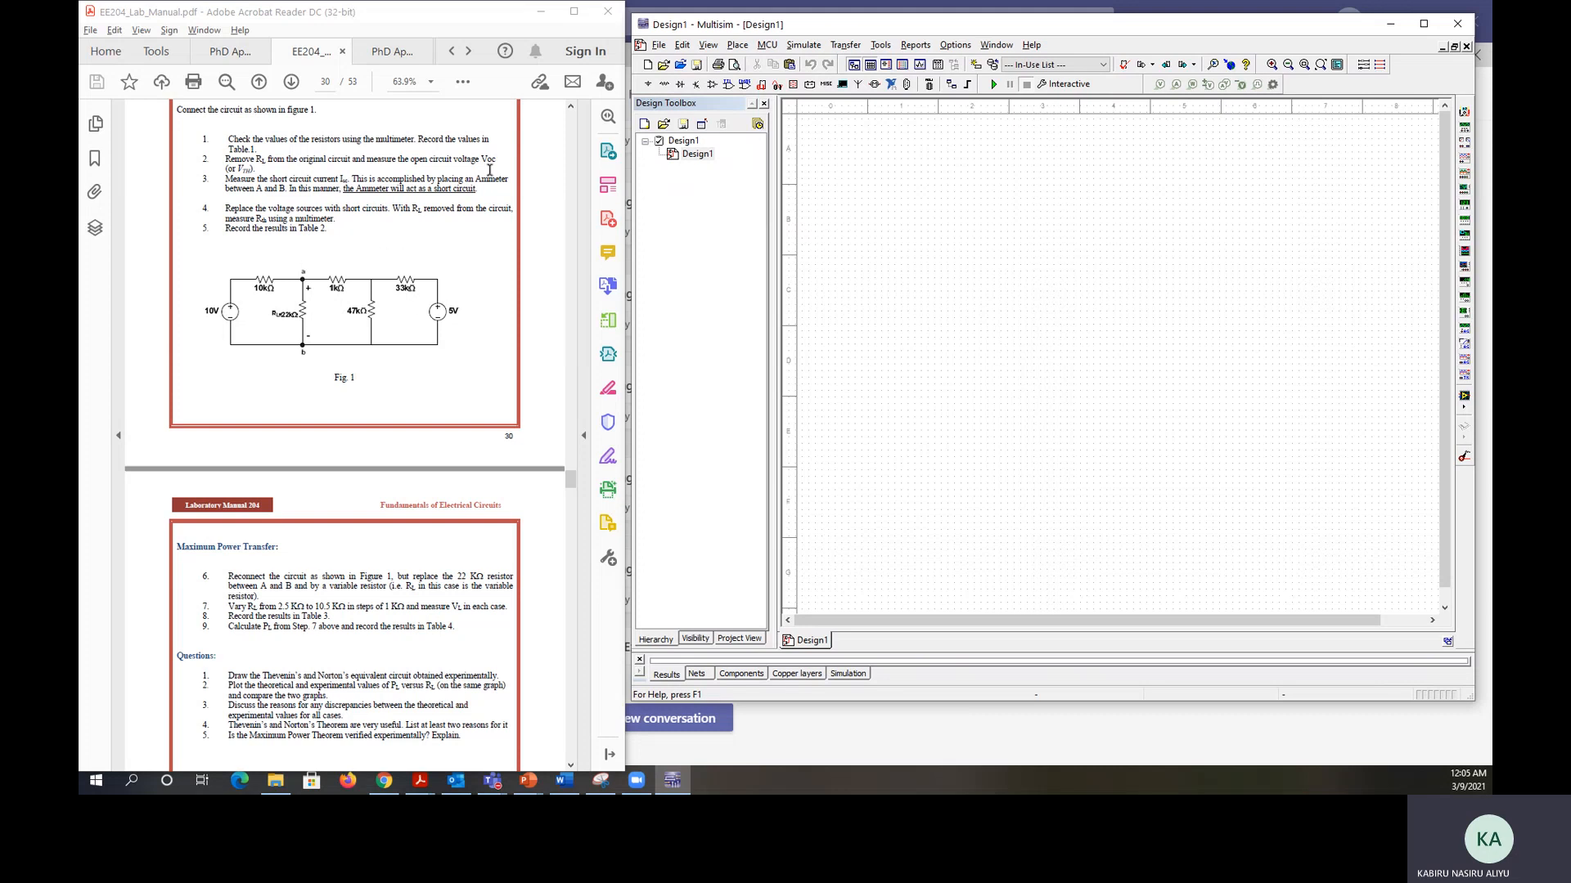
- Place two DC_POWER sources from the POWER_SOURCES family, one at each side of the empty schematic
left_click(650, 85)
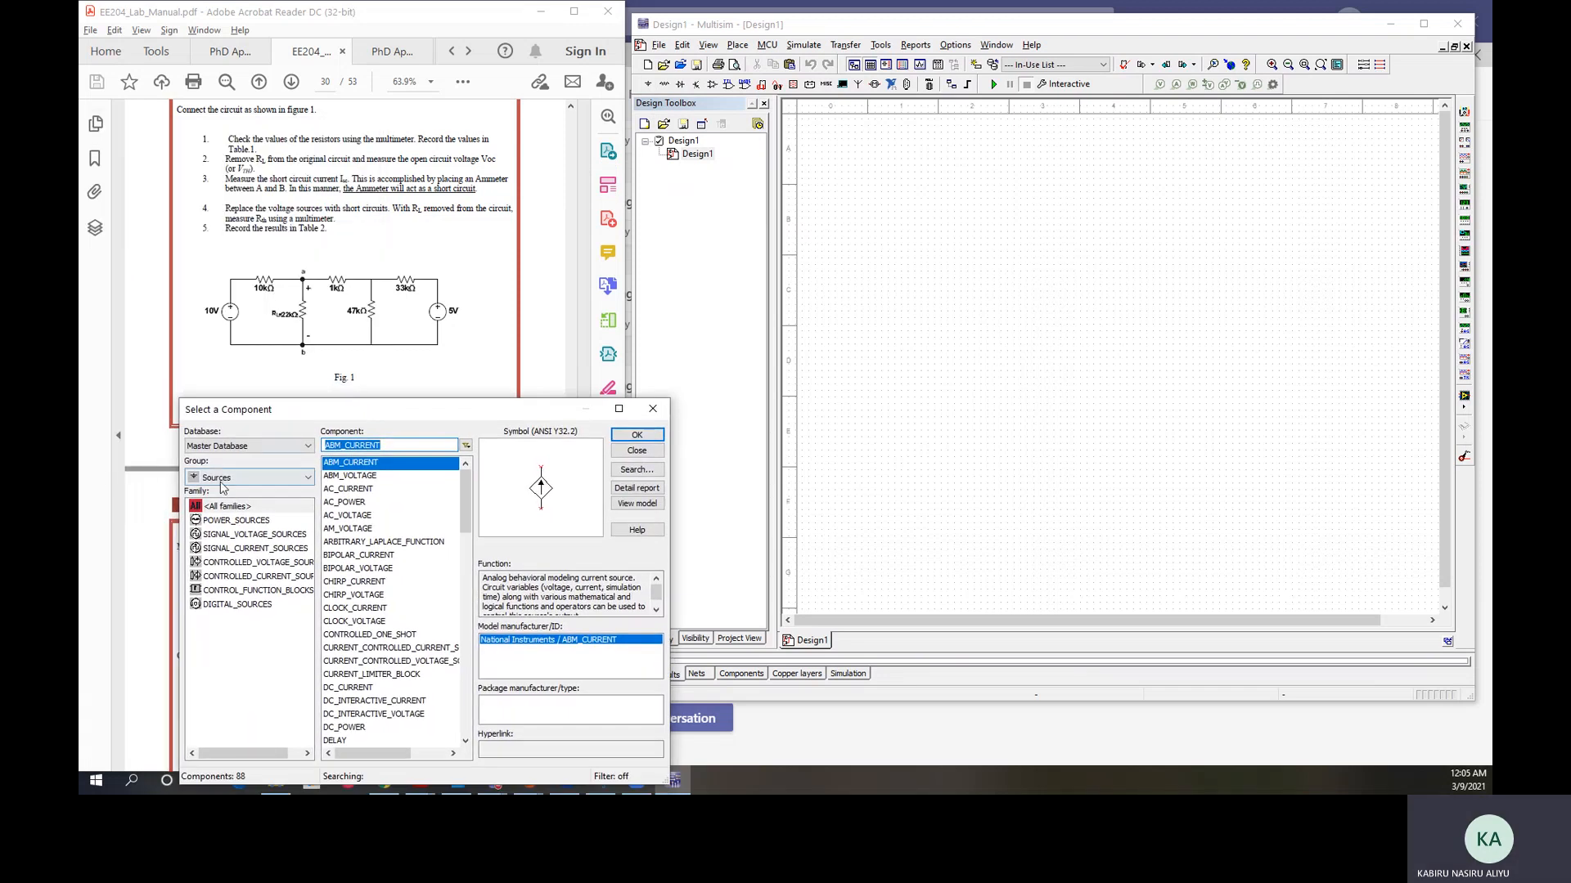
left_click(236, 521)
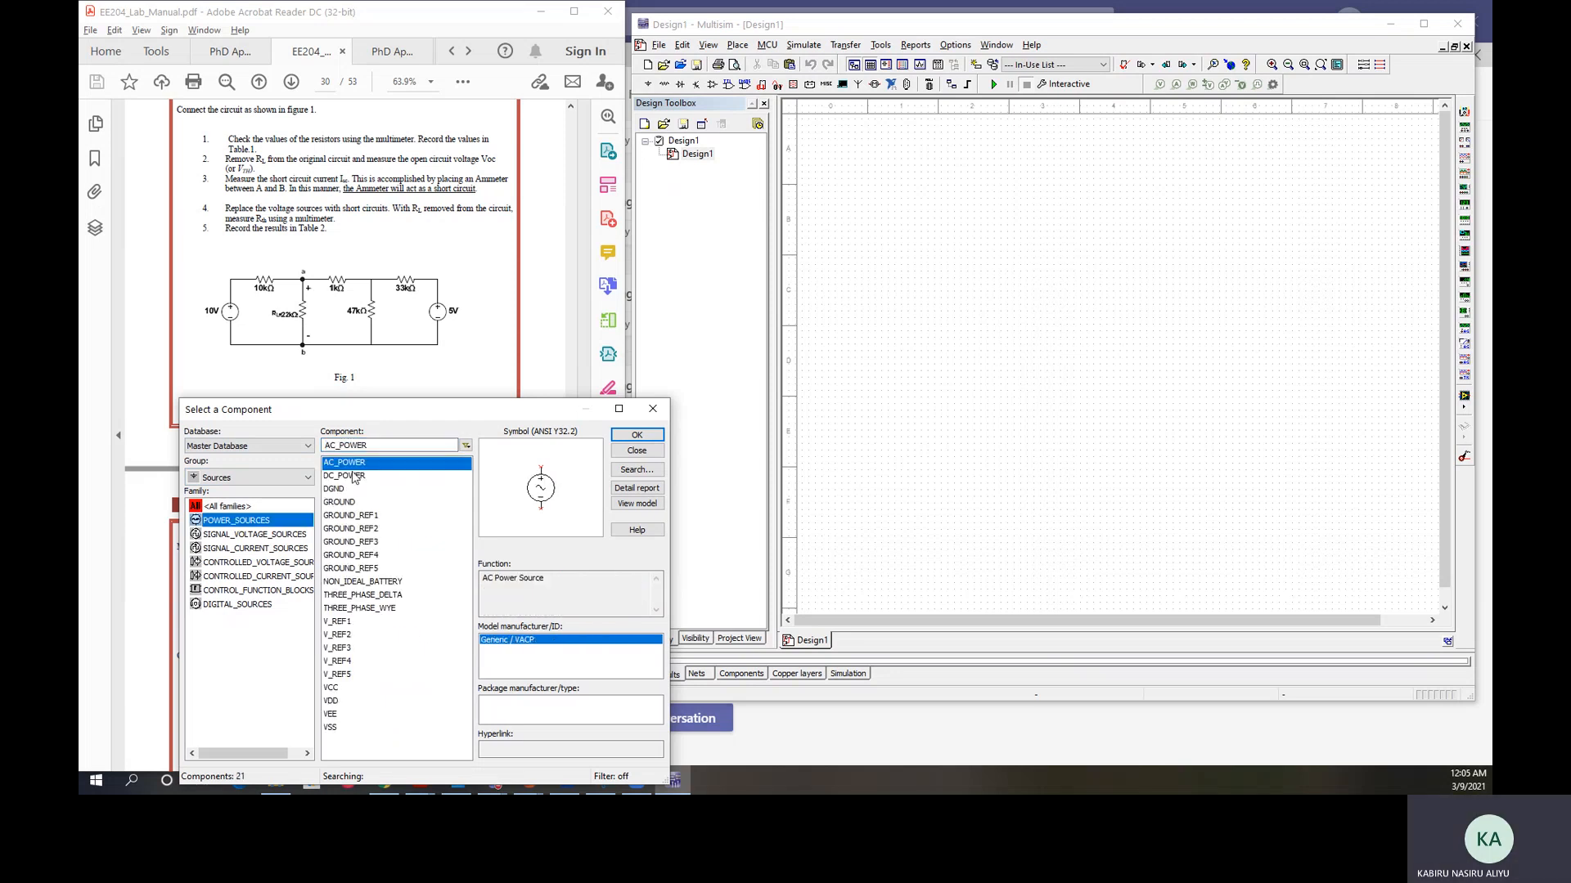
left_click(354, 476)
left_click(637, 435)
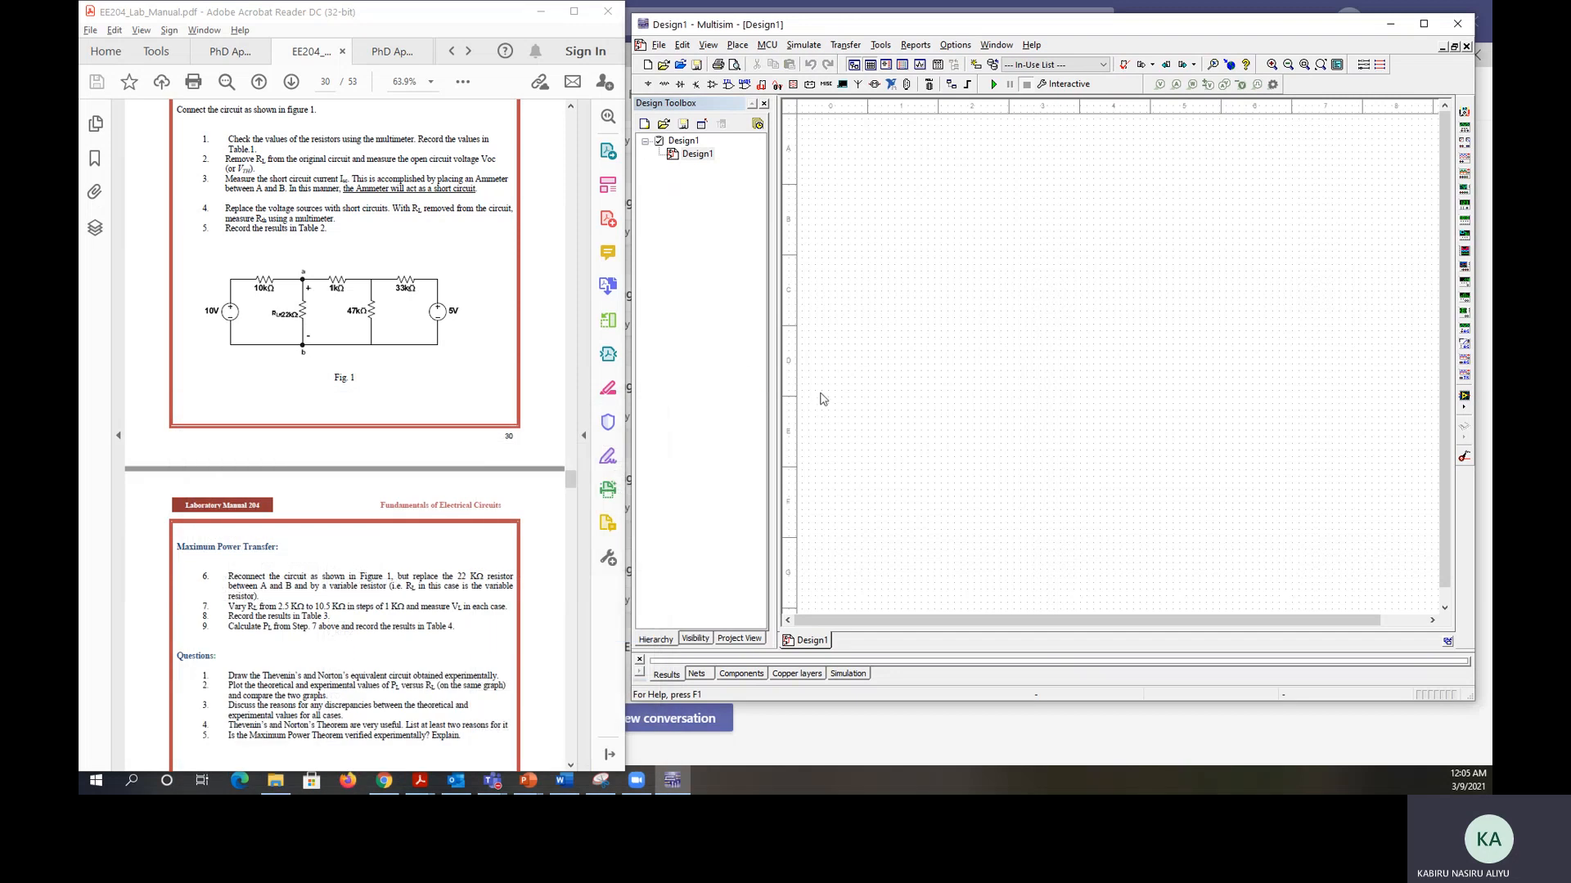
left_click(889, 317)
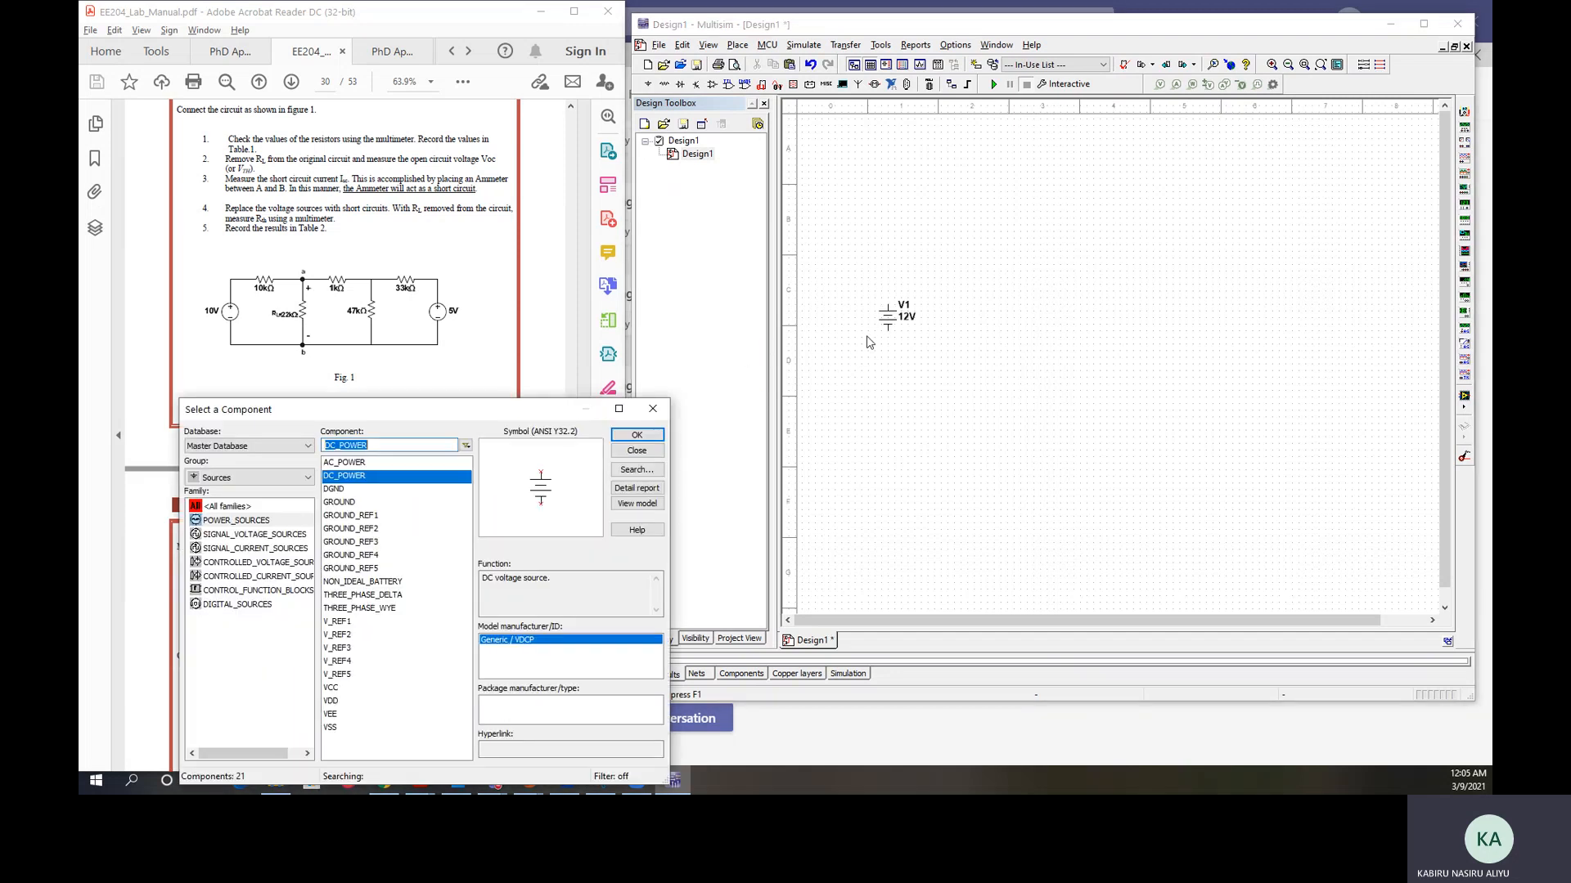
left_click(652, 408)
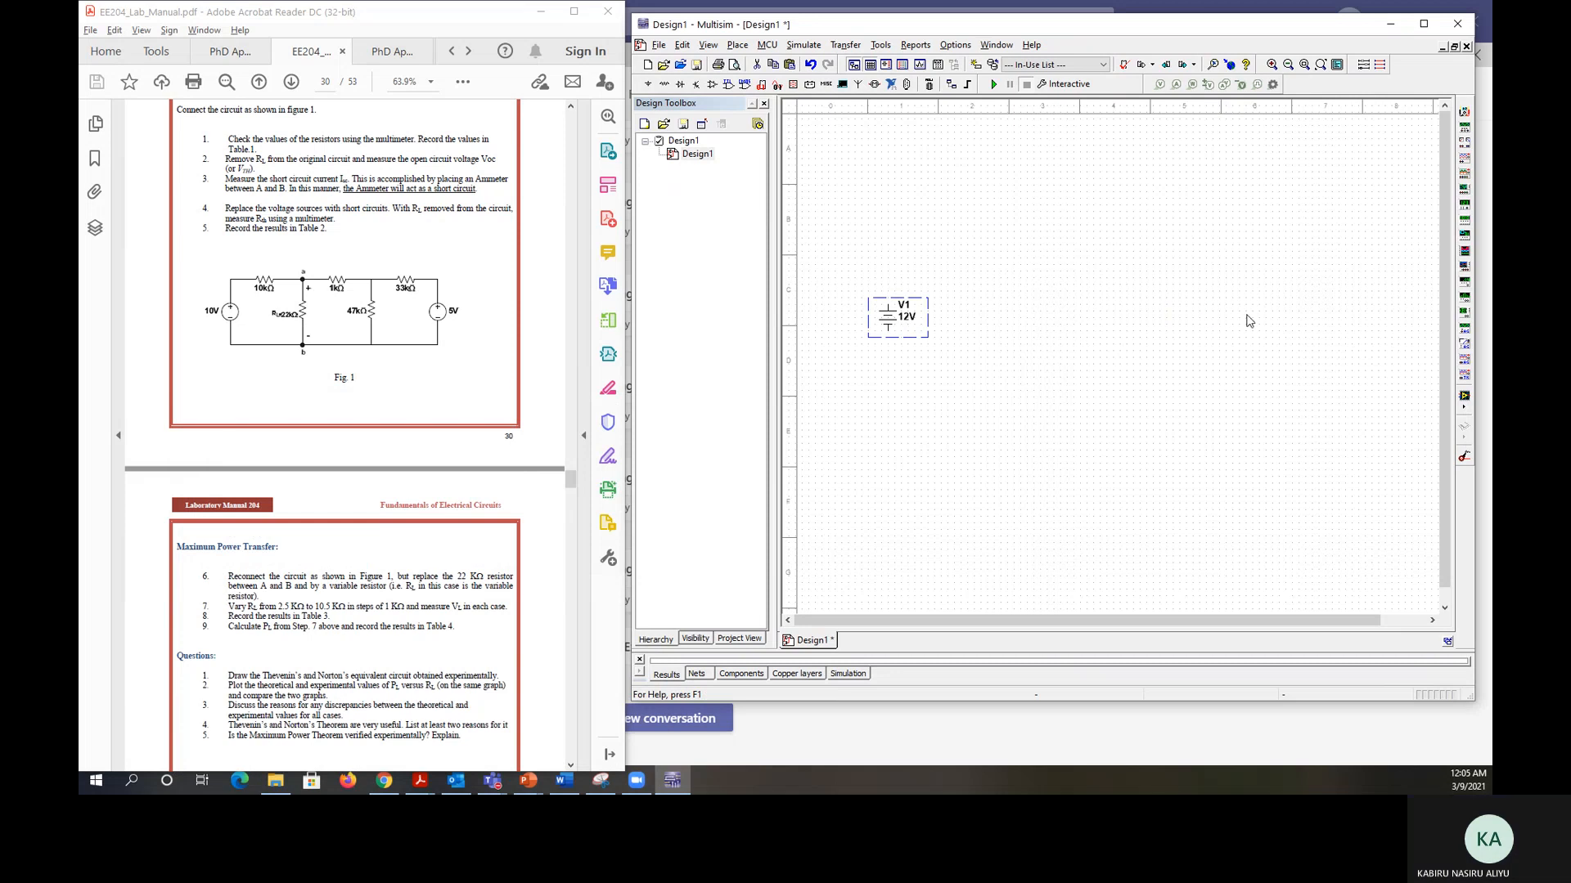
left_click(1316, 340)
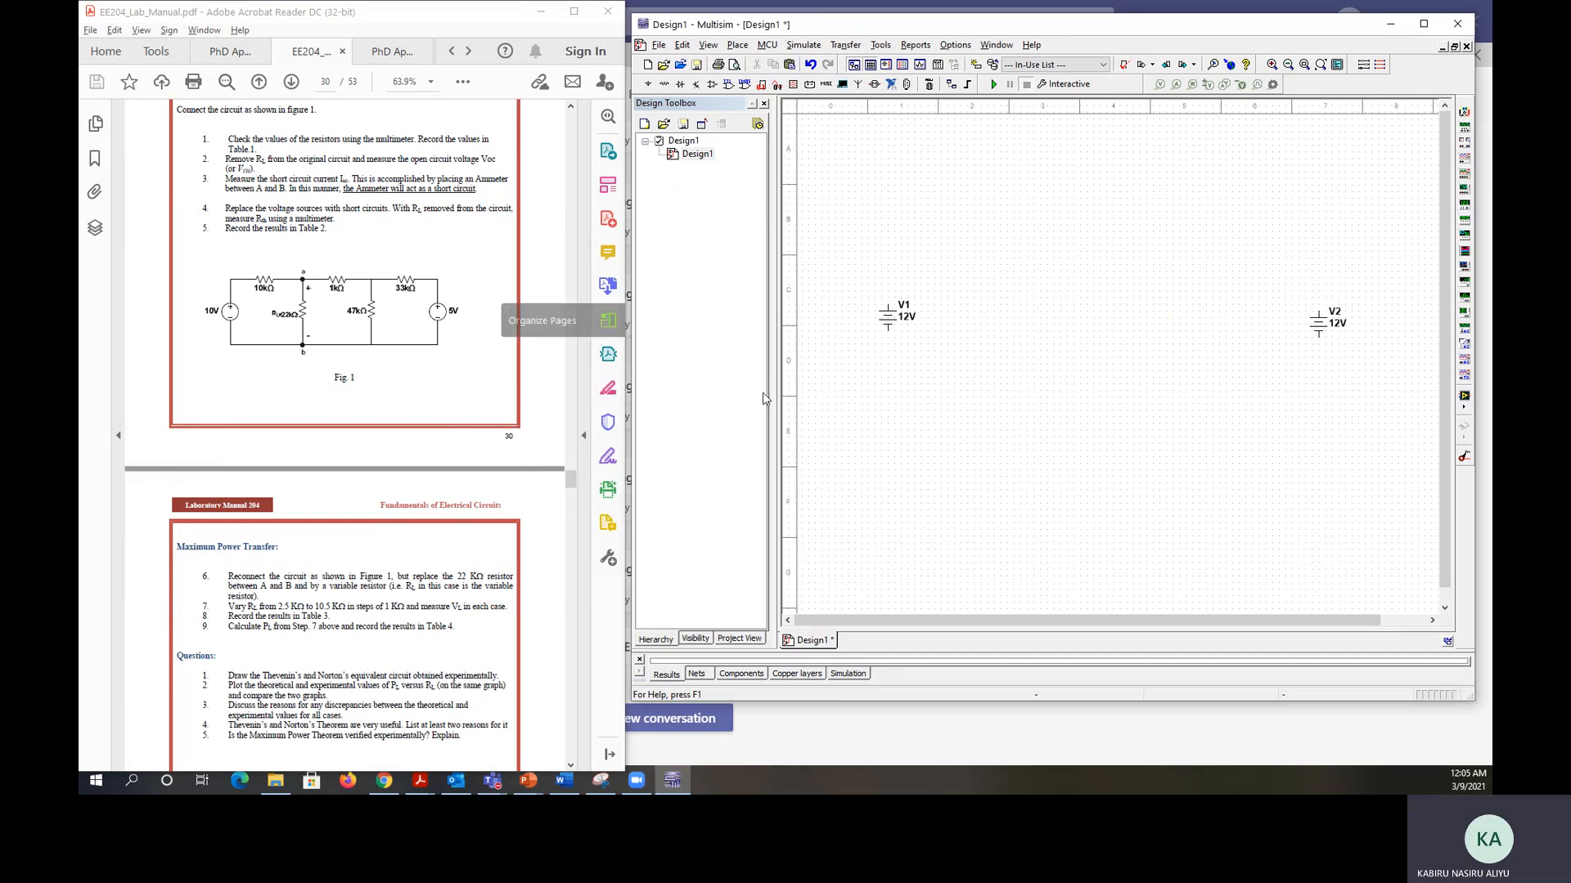
- Place a 1 kΩ resistor from the RESISTOR family horizontally above and between the two voltage sources
left_click(664, 85)
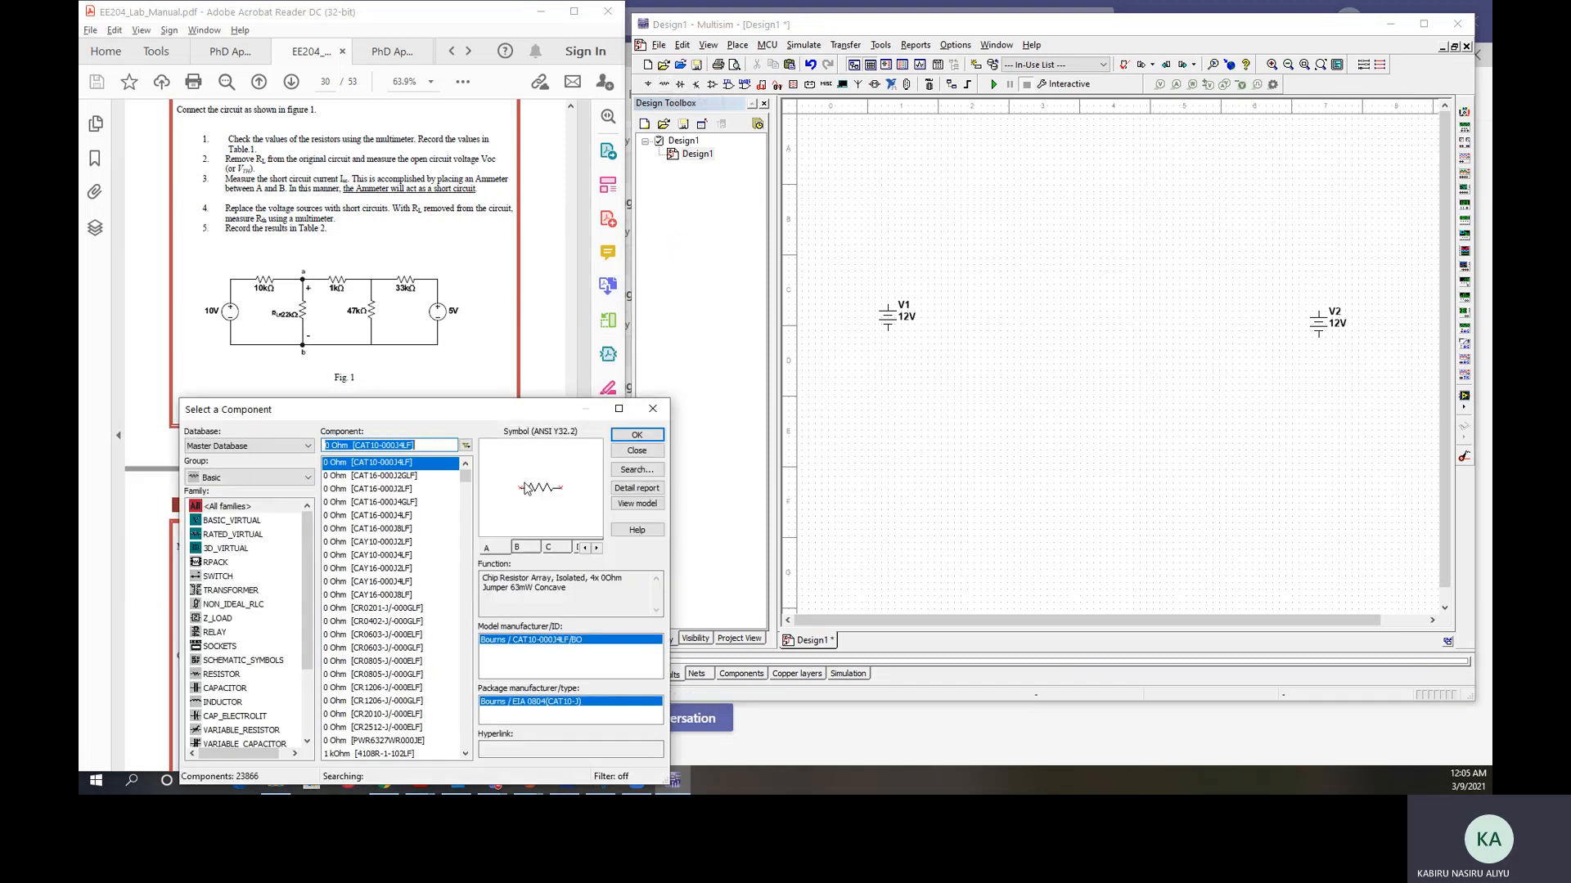
left_click(234, 676)
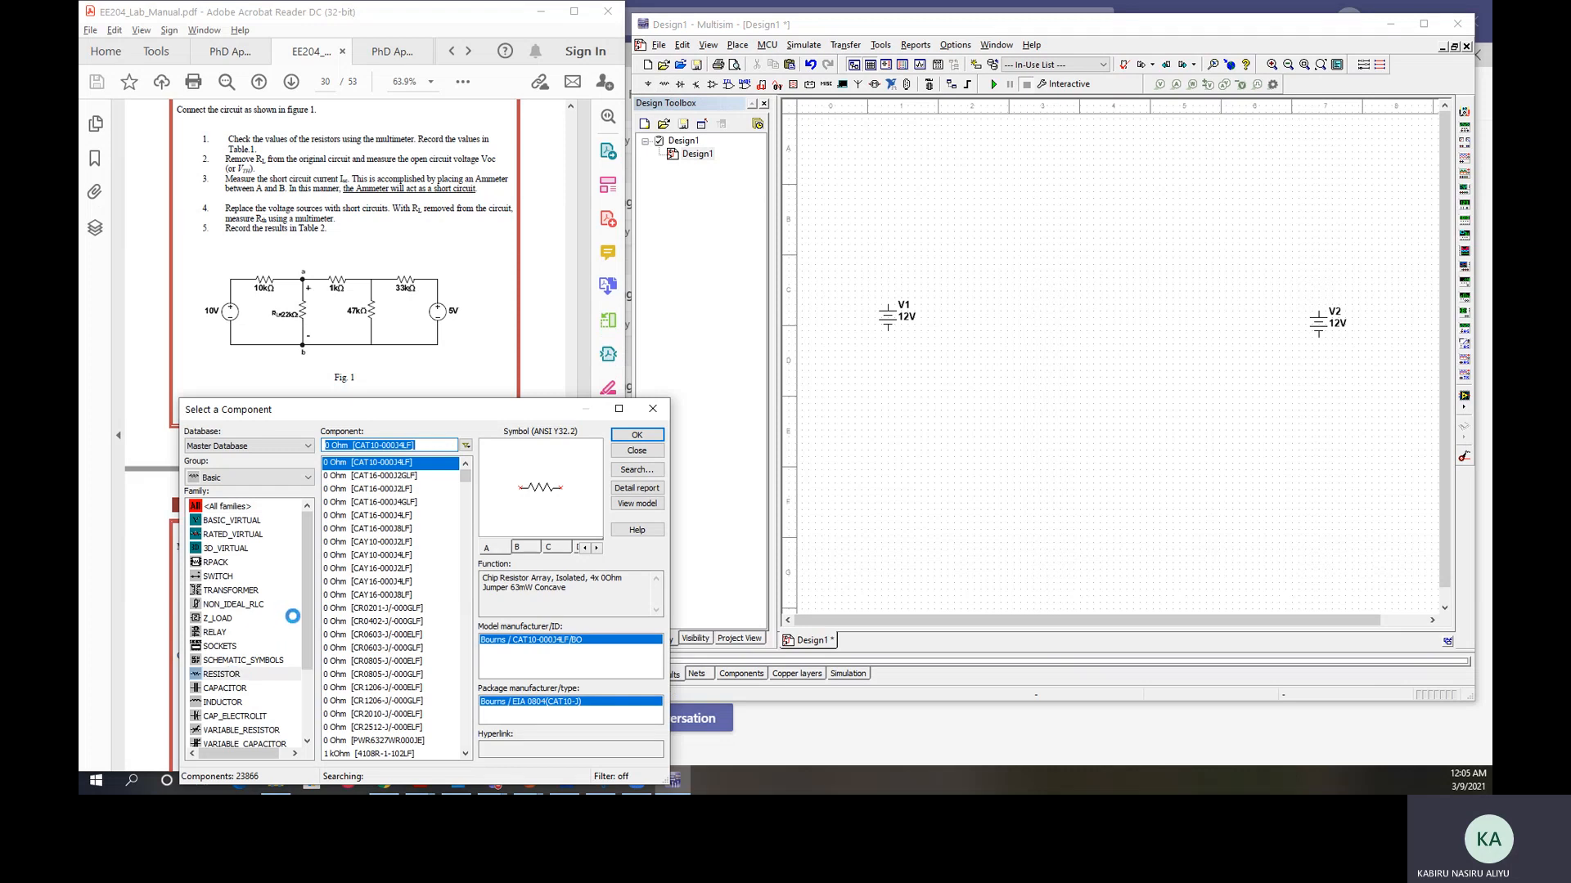
left_click(636, 434)
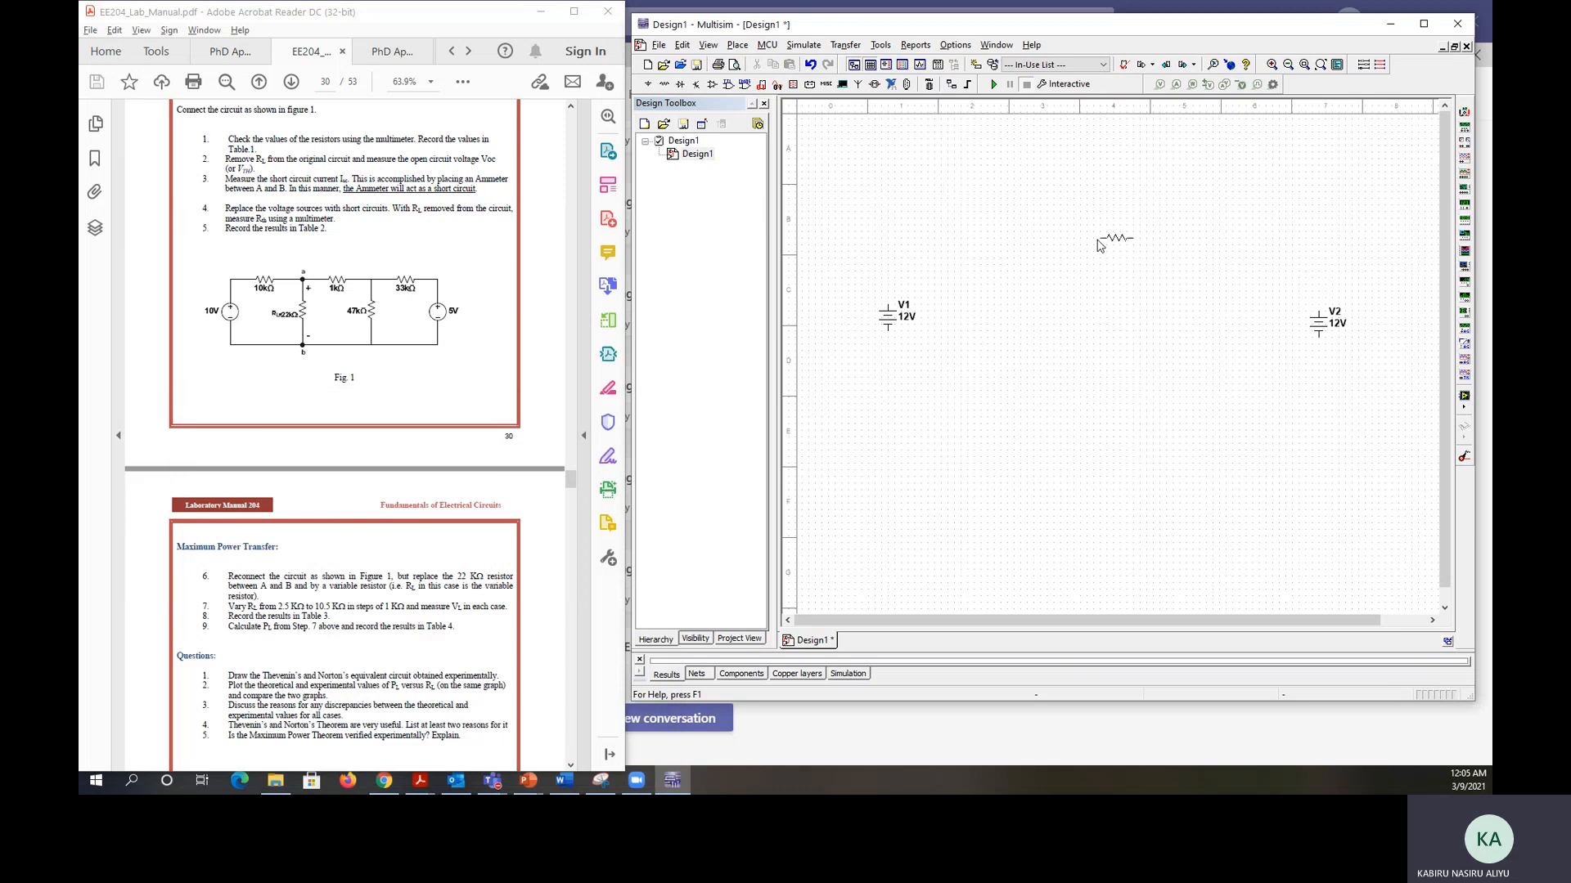
left_click(1098, 240)
left_click(660, 410)
- Copy the 1 kΩ resistor and paste one copy on each side of it to form a row of three
left_click(1110, 242)
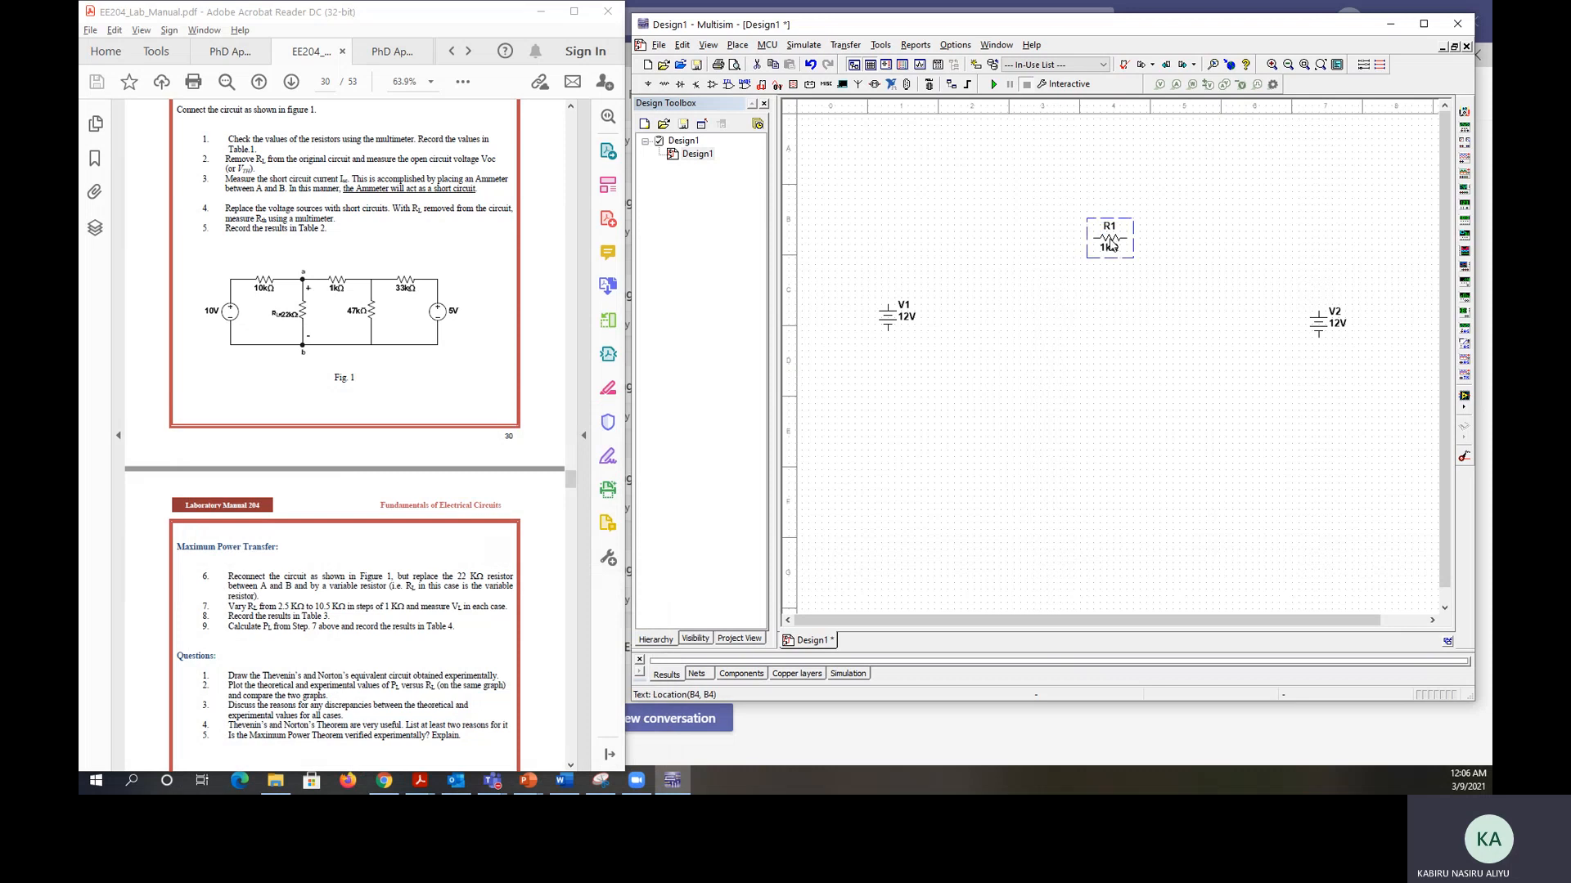
key("ctrl+c")
key("ctrl+v")
left_click(1252, 238)
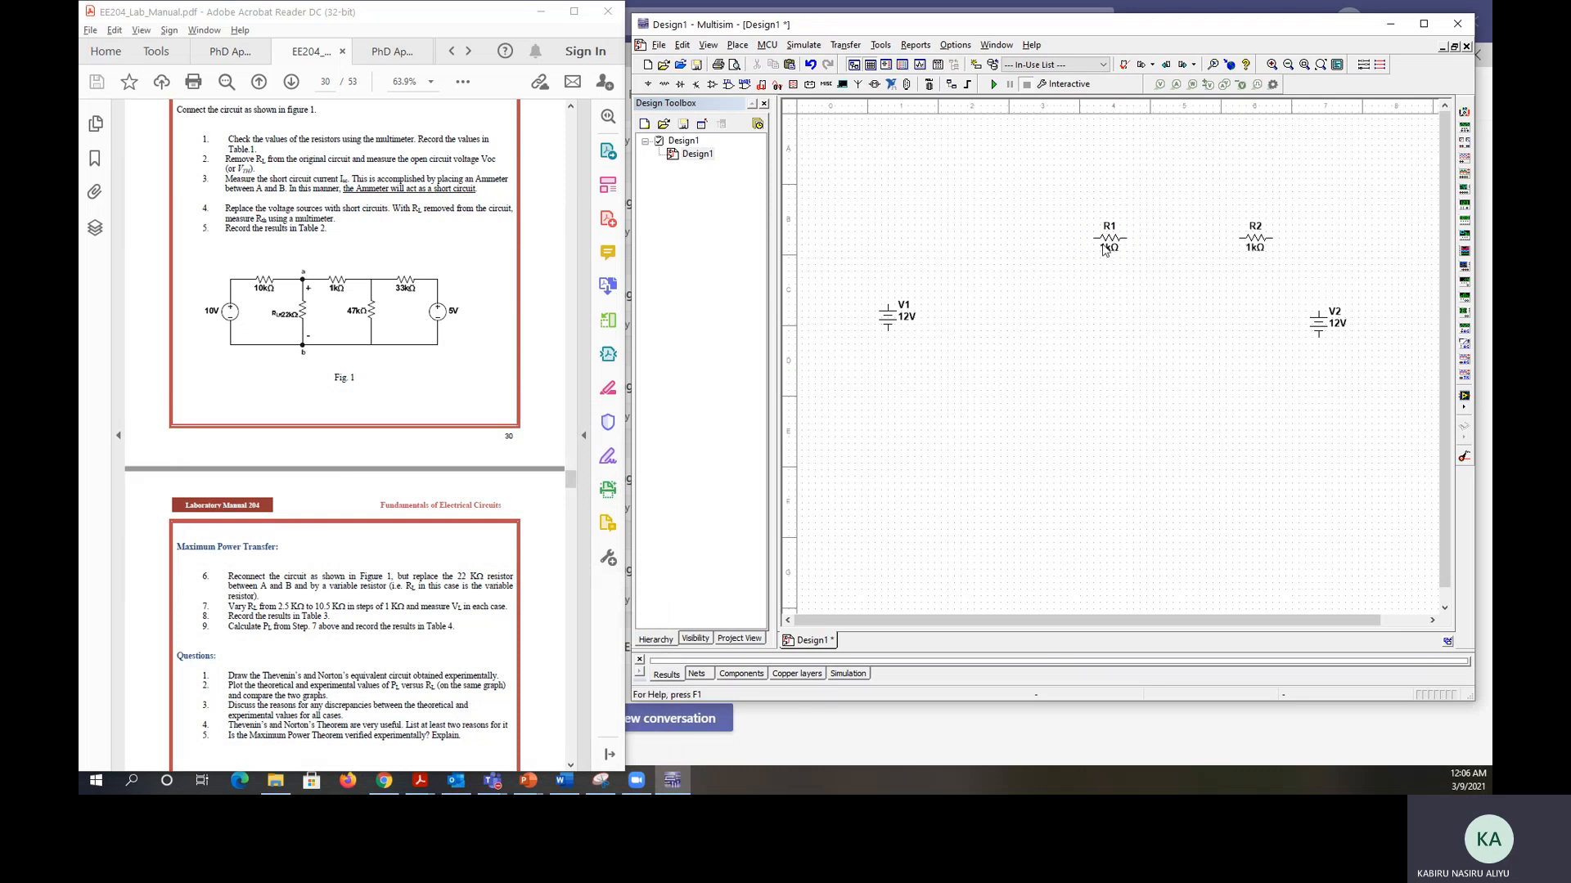
key("ctrl+v")
left_click(957, 239)
- Paste another resistor copy below the row, between R3 and R1, and rotate it to vertical
key("ctrl+v")
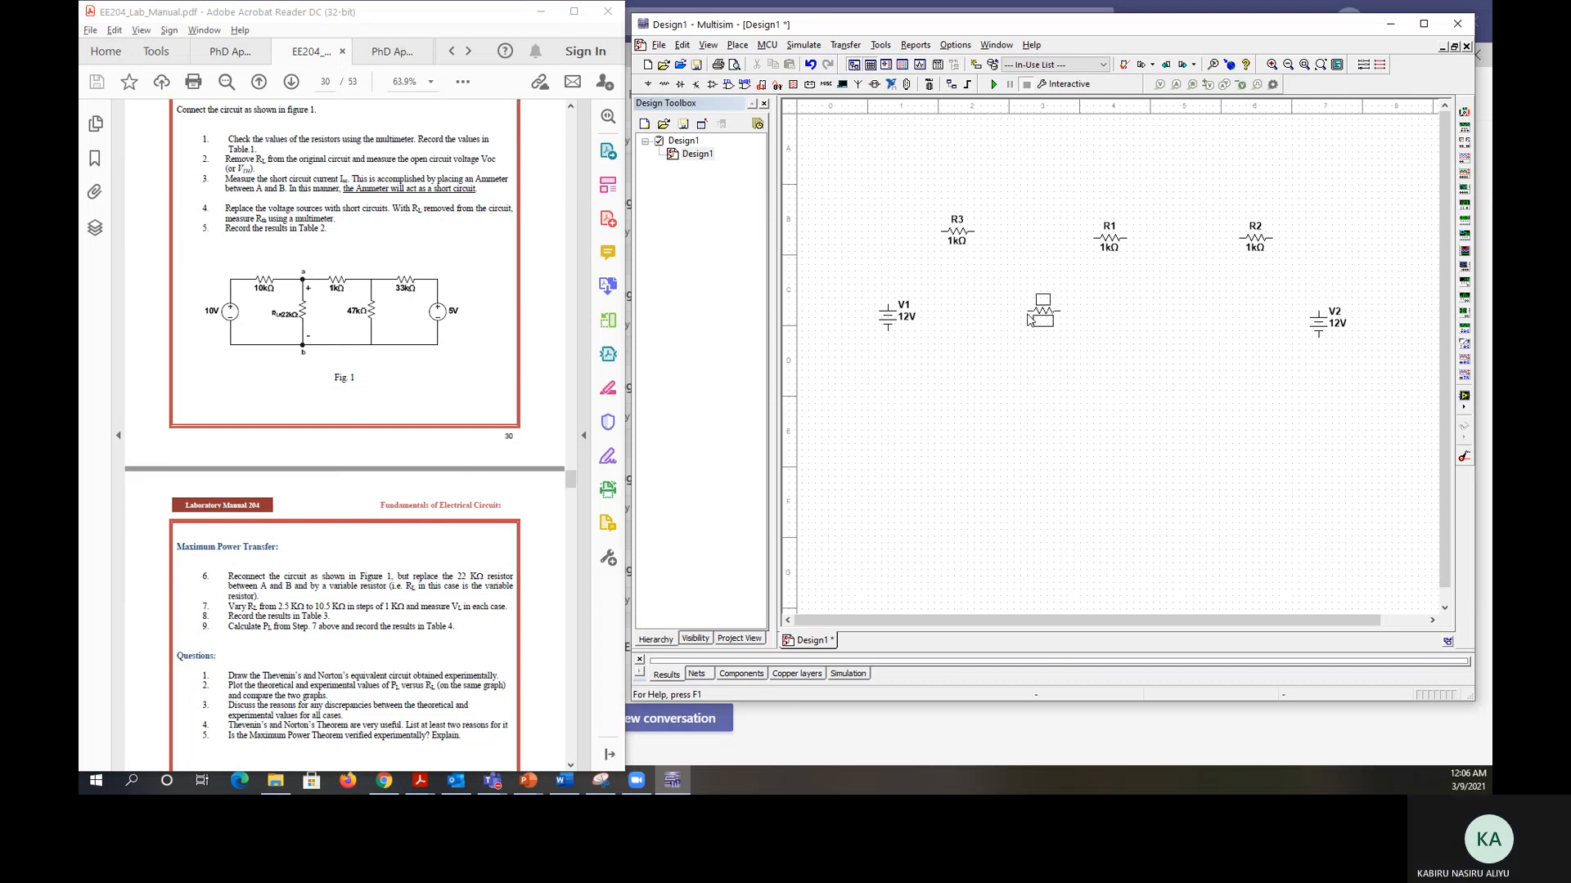
left_click(1030, 312)
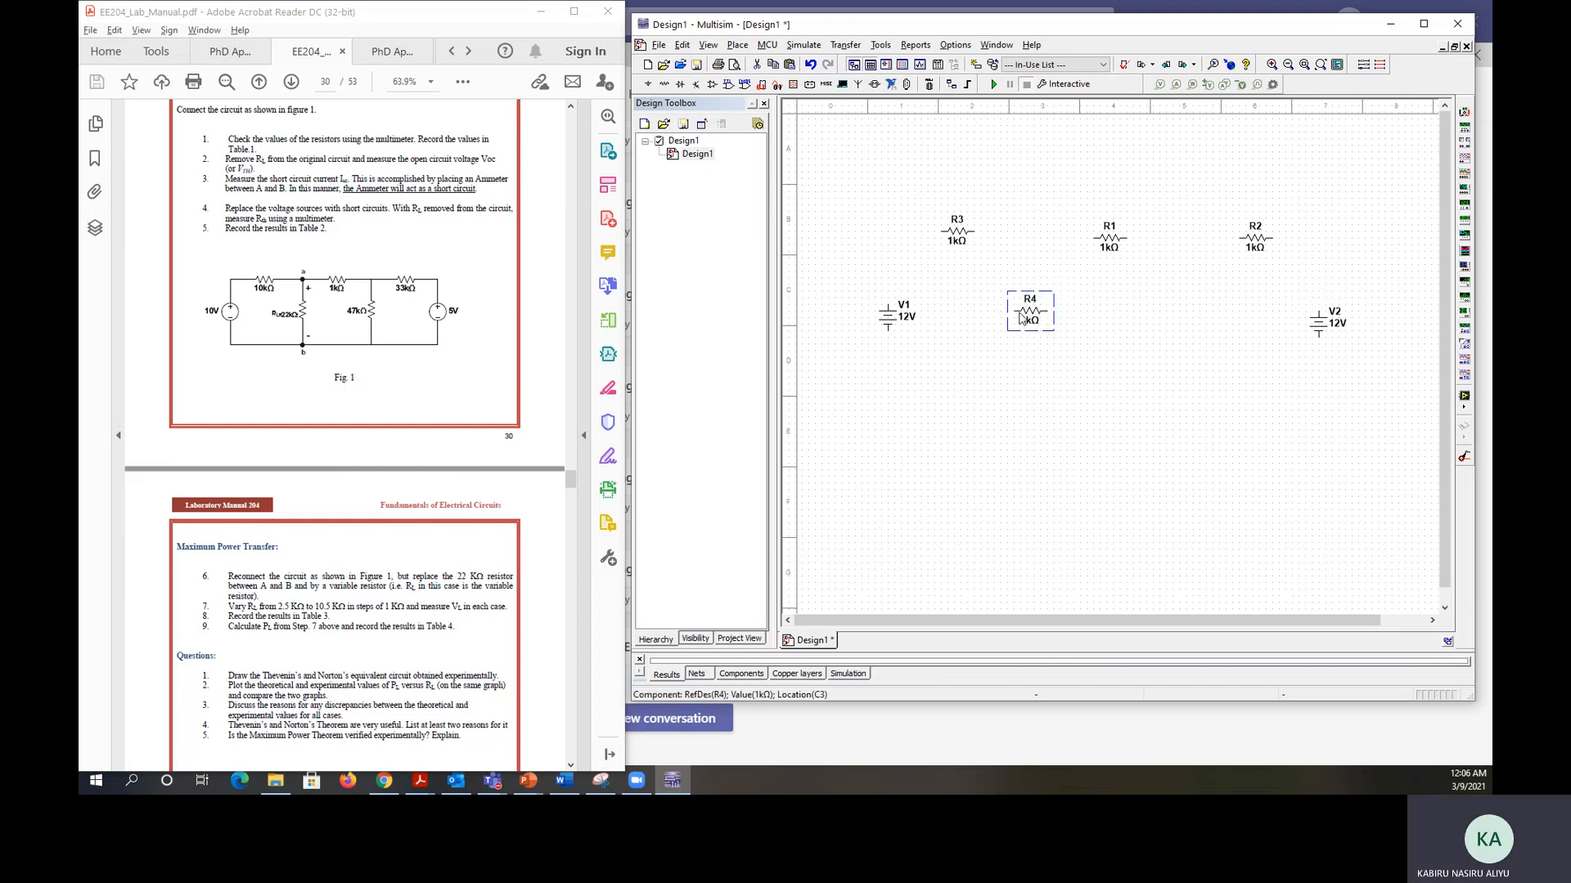
left_click(1021, 318)
key("ctrl+r")
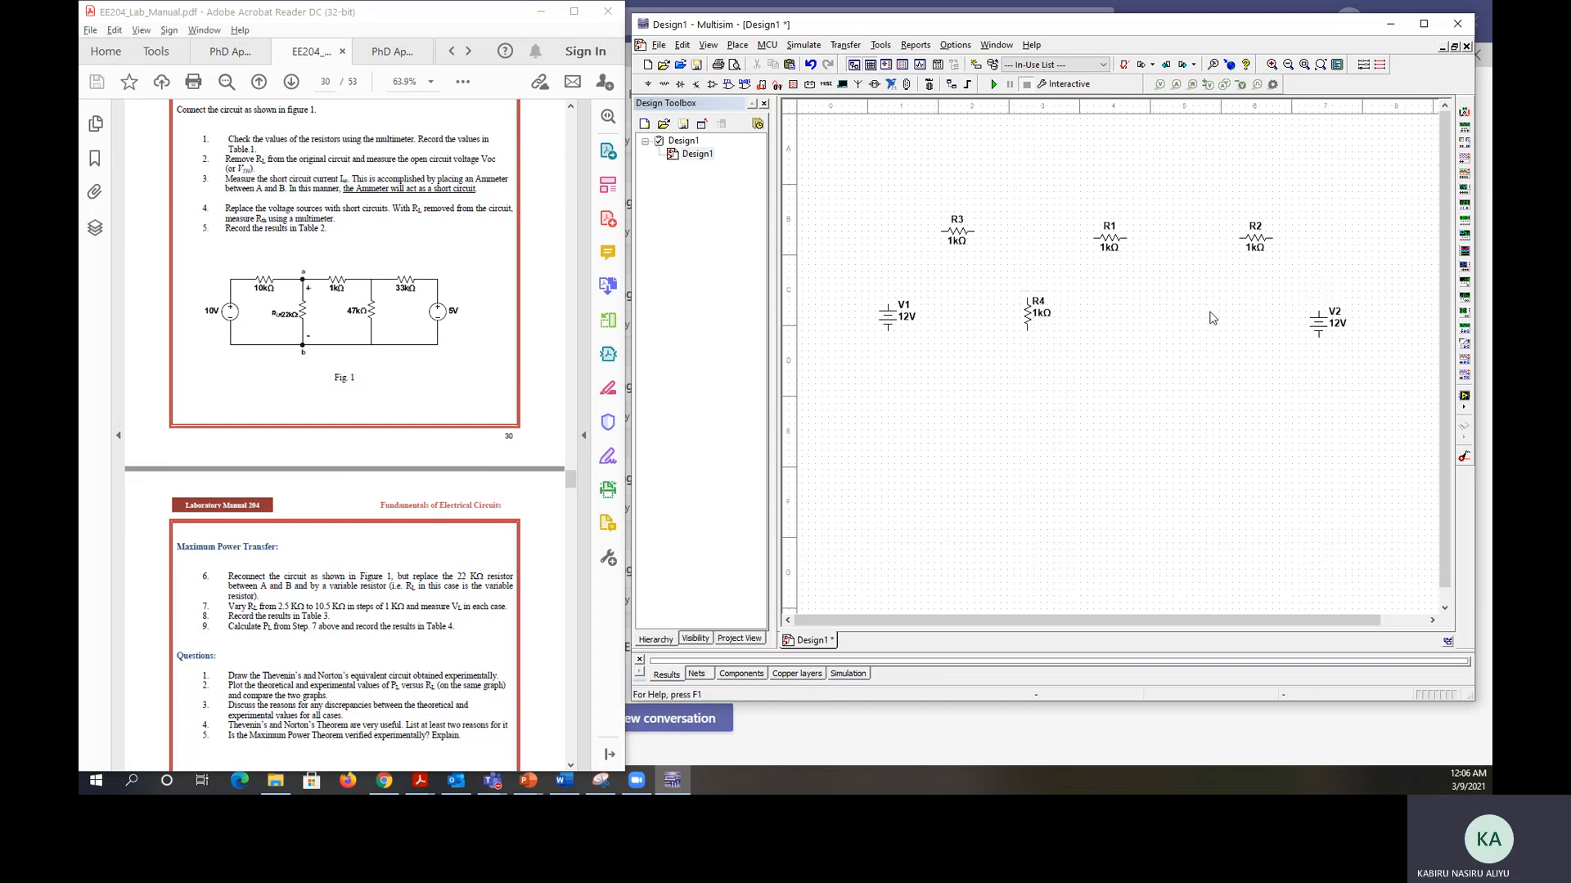
- Paste a fifth resistor below the gap between R1 and R2, rotate it to vertical, and adjust its position
key("ctrl+v")
left_click(1209, 325)
left_click(1209, 326)
left_click(1199, 331)
key("ctrl+r")
left_click_drag(1208, 328, 1202, 321)
- Wire R2 to the positive terminal of V2 and R3 to the positive terminal of V1
left_click(1232, 271)
left_click(1273, 237)
left_click(942, 232)
left_click(887, 304)
- Wire R3 to R1 and move R1 level with R3 so the wire runs straight
left_click(973, 233)
left_click(1093, 238)
left_click(1101, 244)
left_click_drag(1101, 244, 1101, 237)
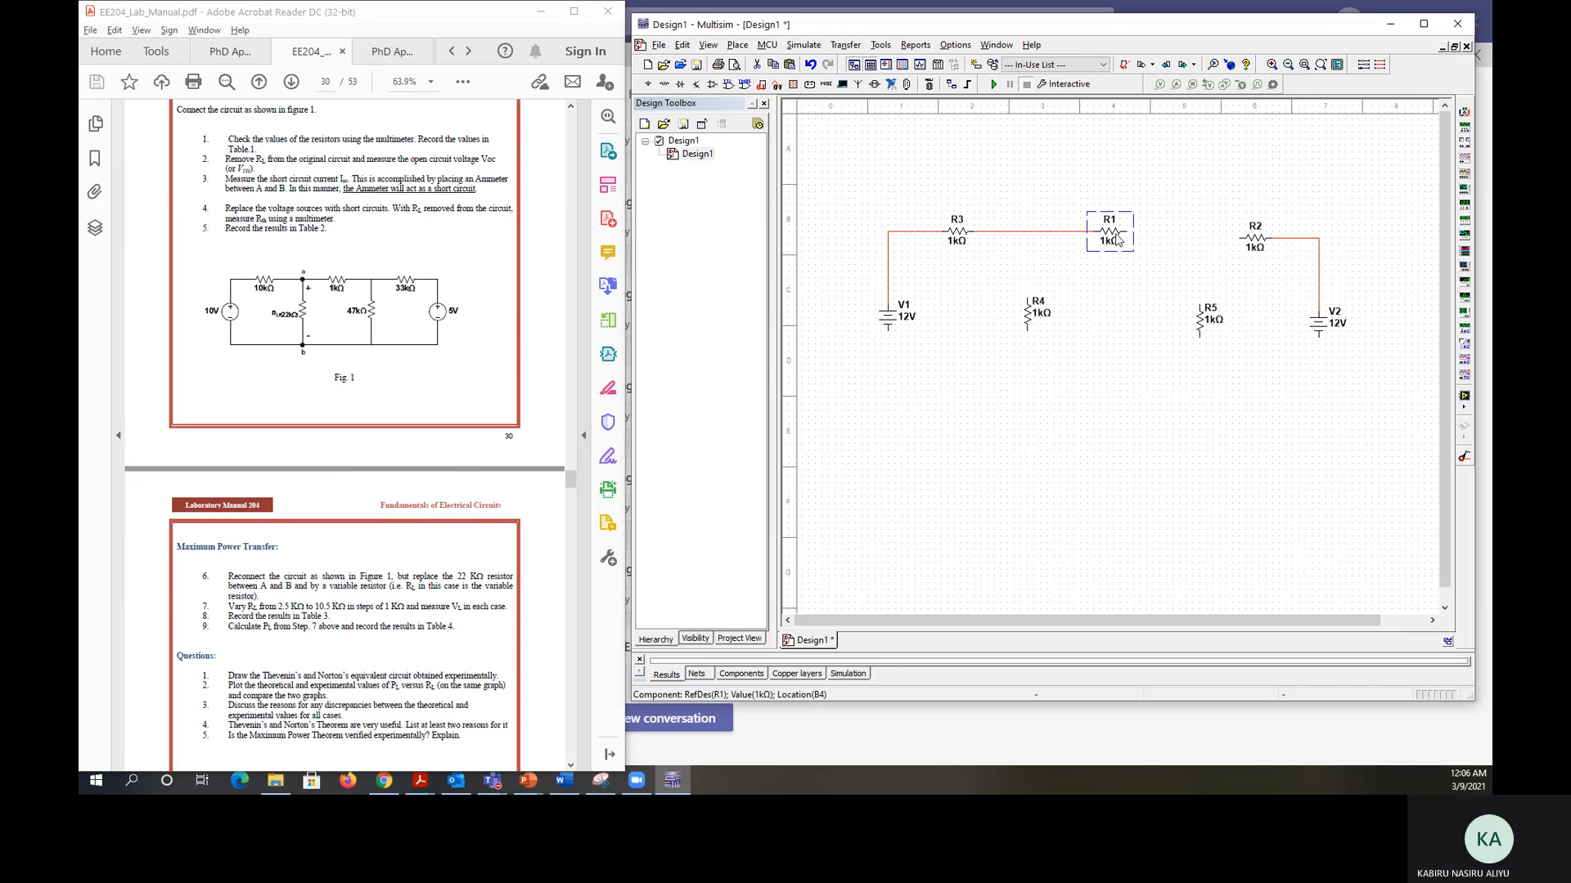
- Wire R1 to R2 and move R2 level with R1 to straighten the connection
left_click(1184, 238)
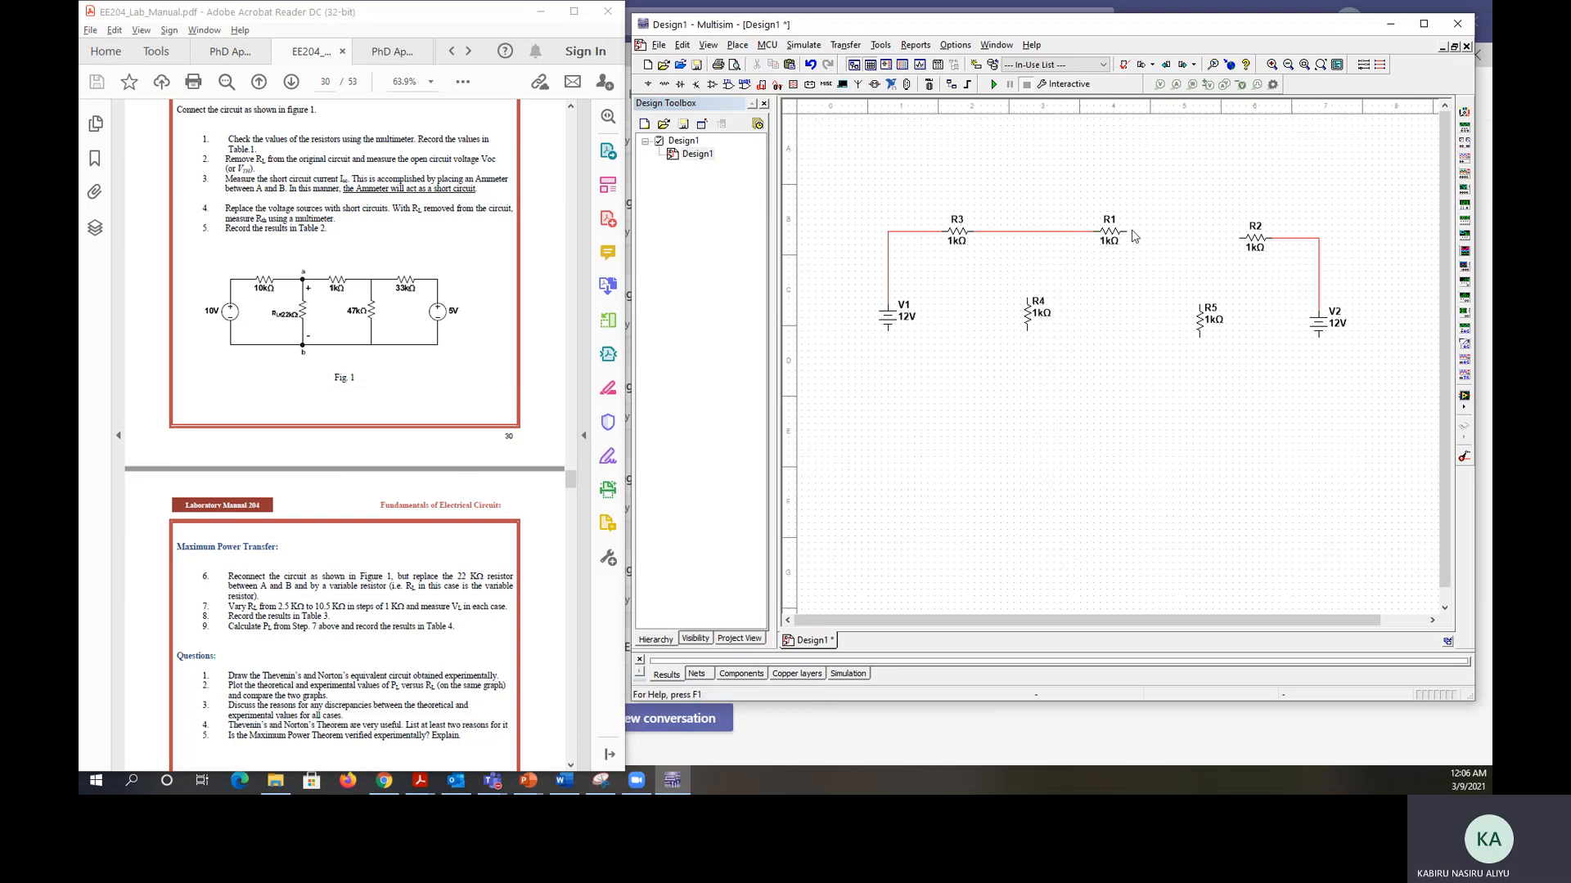
left_click(1240, 238)
left_click(1256, 245)
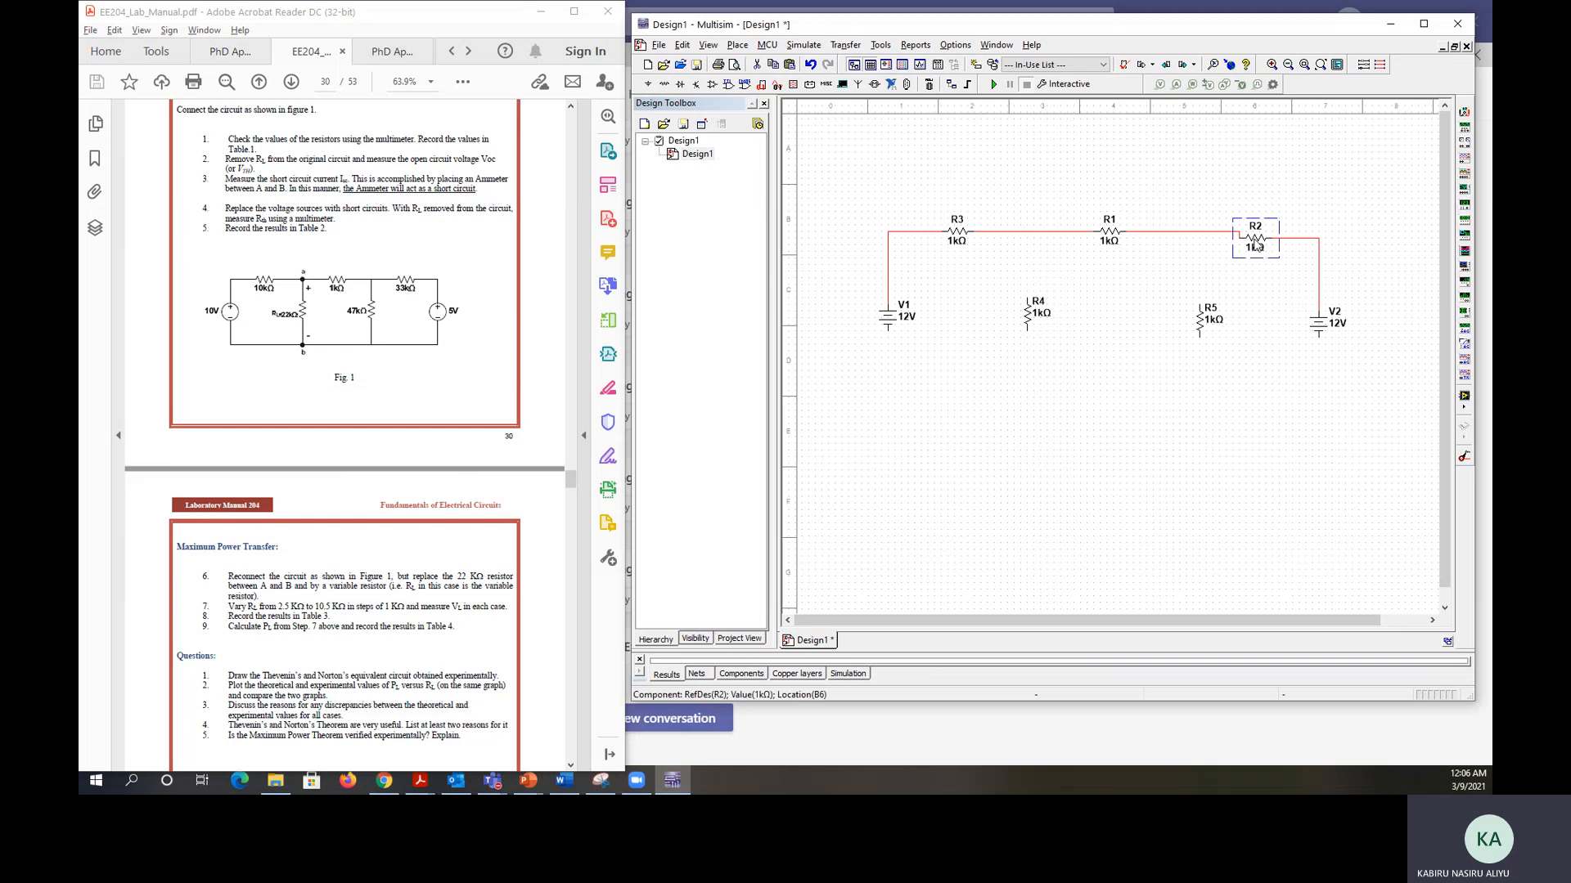
left_click_drag(1255, 245, 1256, 239)
- Connect R5's upper end to the R1–R2 wire and join the negative terminals of V2 and V1 with a bottom wire
left_click(1199, 301)
left_click(1194, 242)
left_click(1199, 238)
left_click(1319, 336)
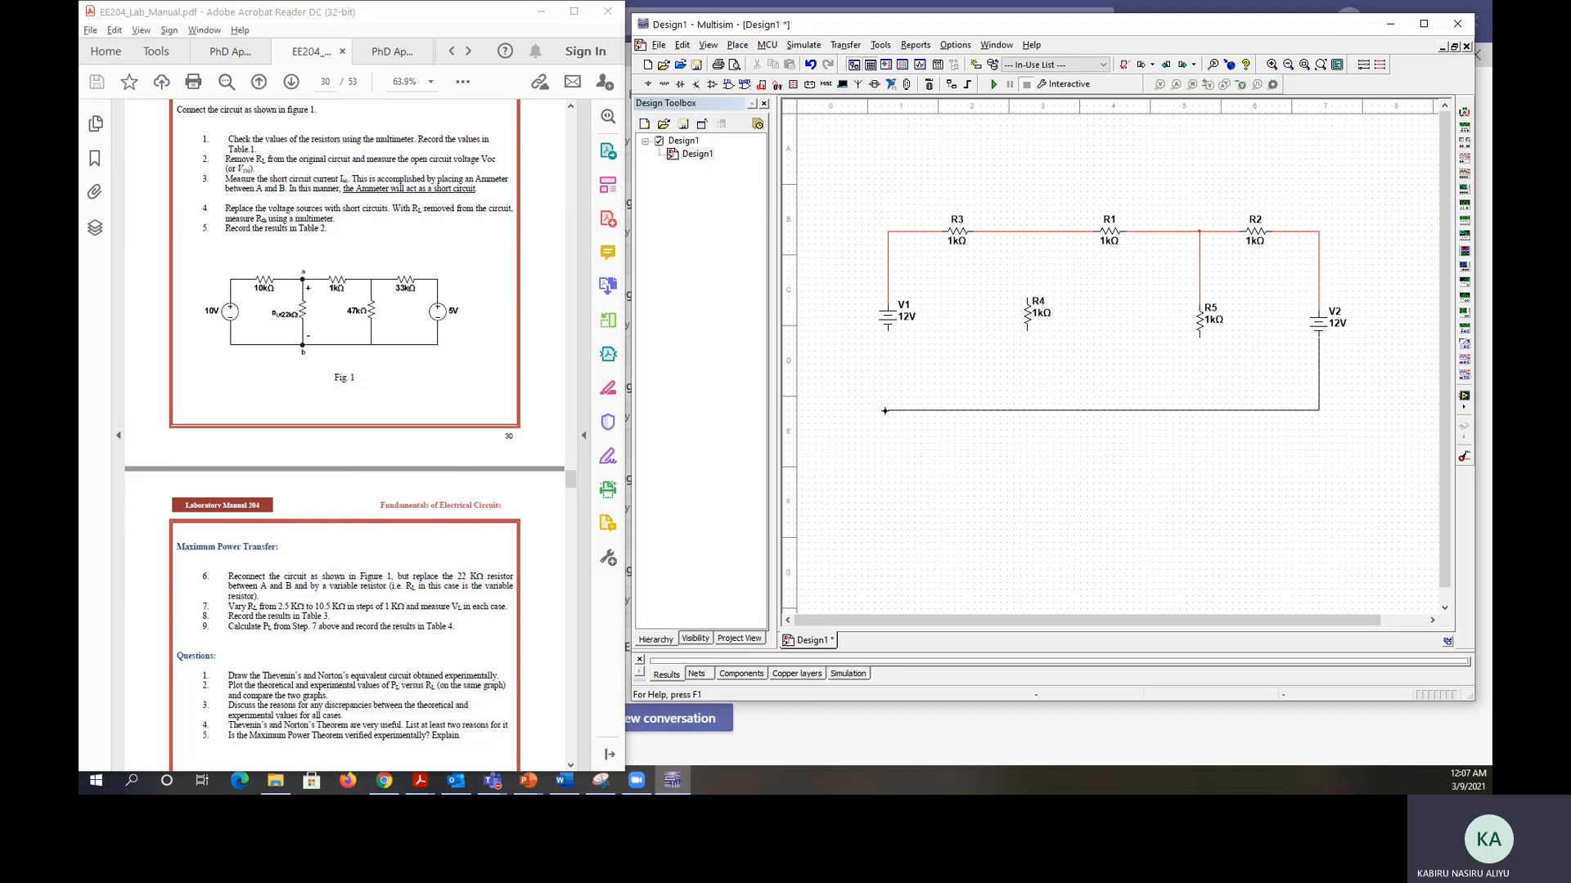
left_click(887, 332)
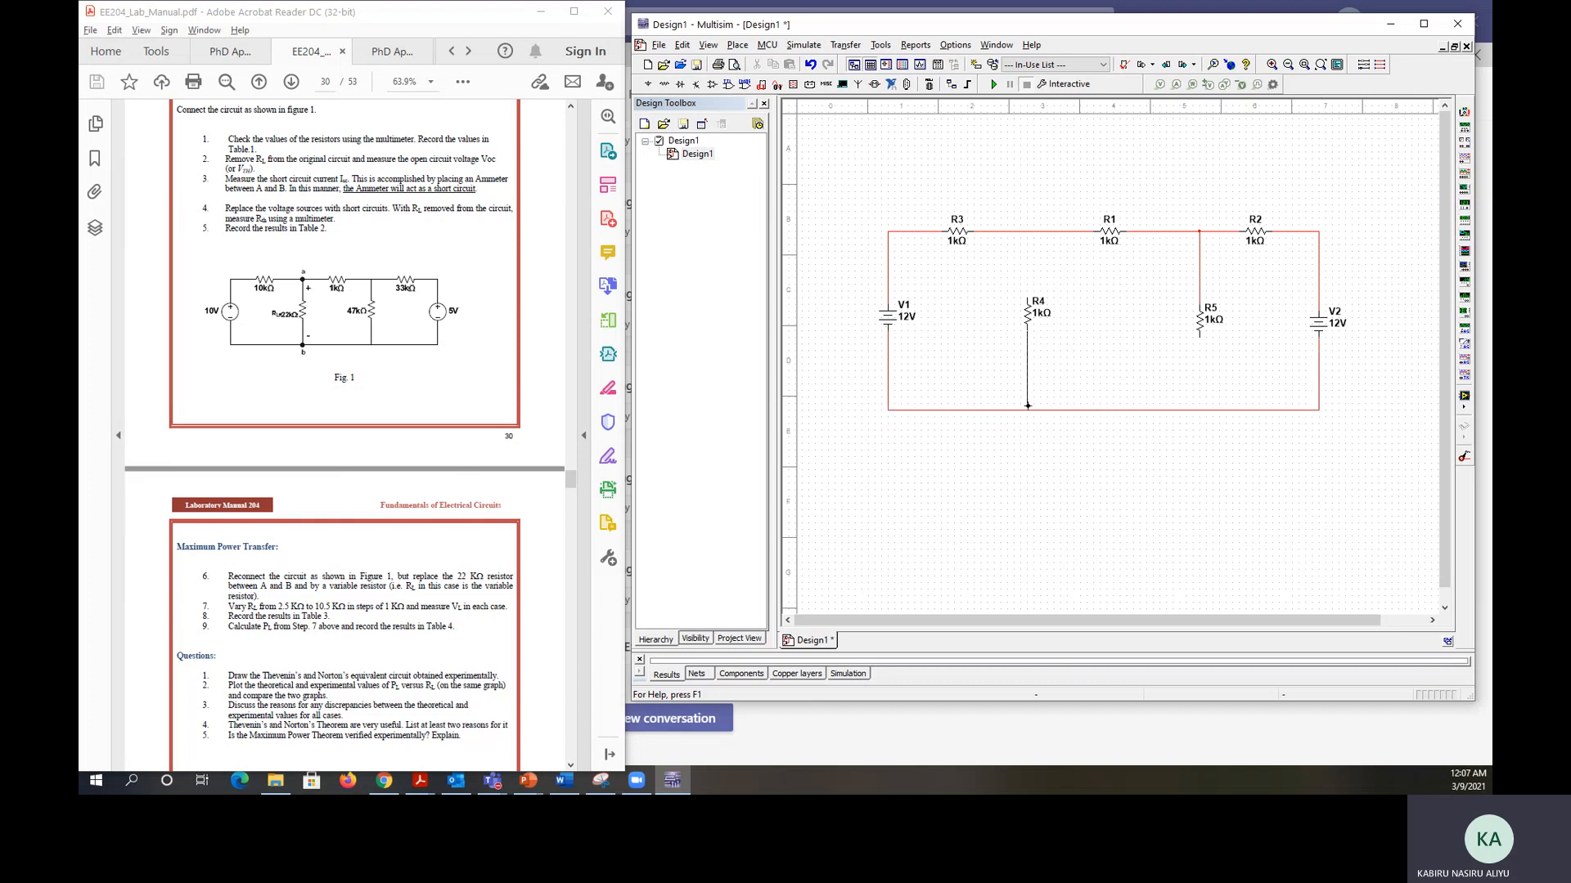
- Connect R4 between the R3–R1 wire and the bottom wire, and join R5's lower end to the bottom wire
left_click(1027, 410)
left_click(1200, 409)
left_click(1027, 232)
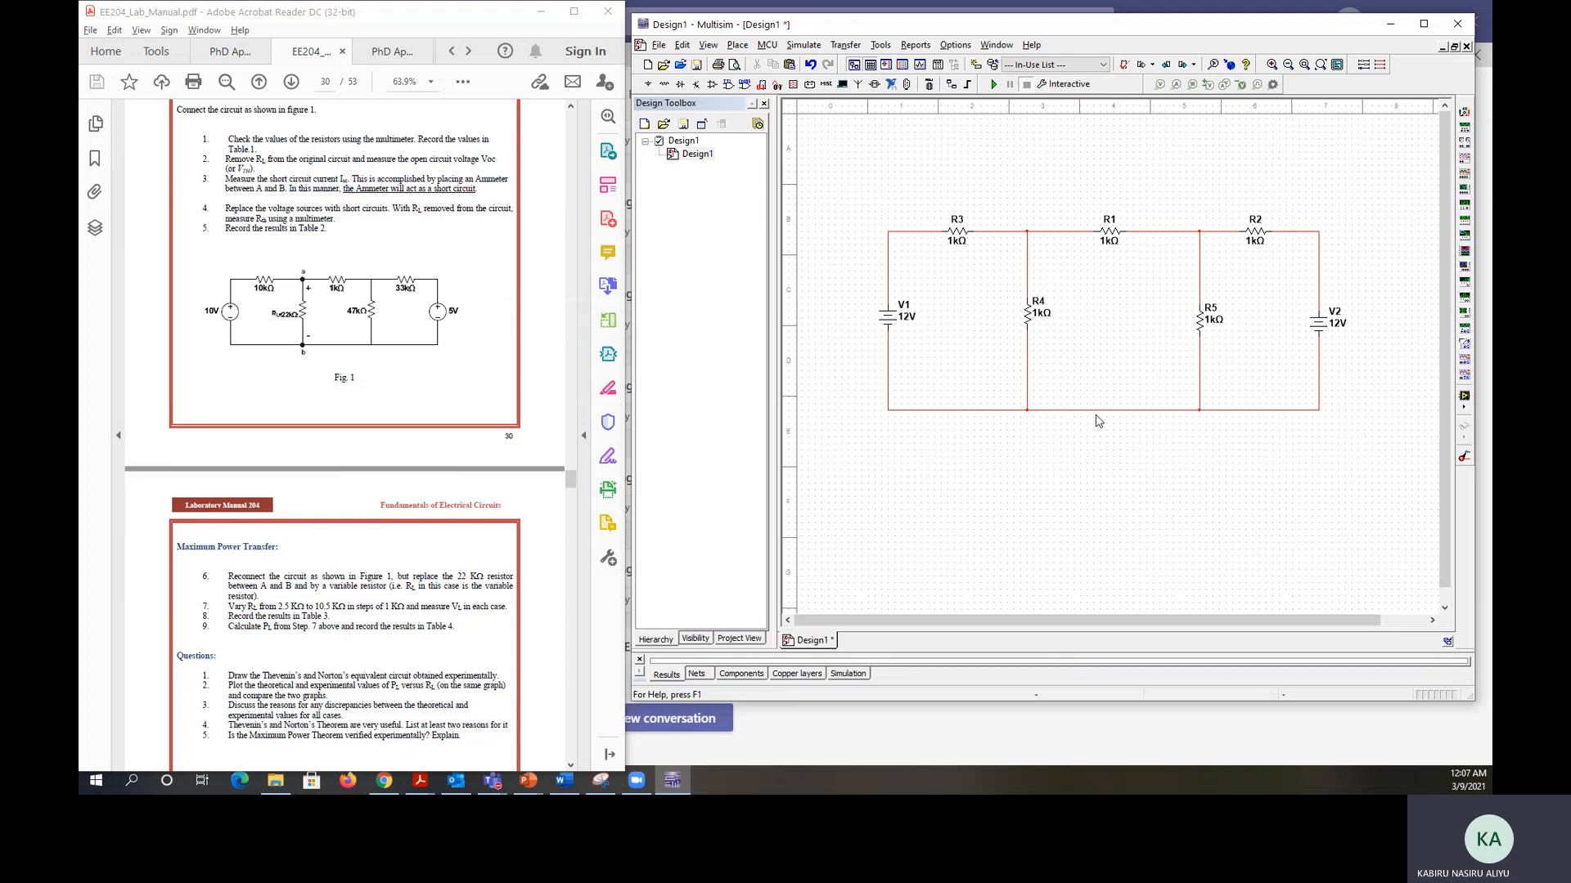
- Place a GROUND component below the circuit and connect it to the bottom wire between R4 and R5
left_click(648, 85)
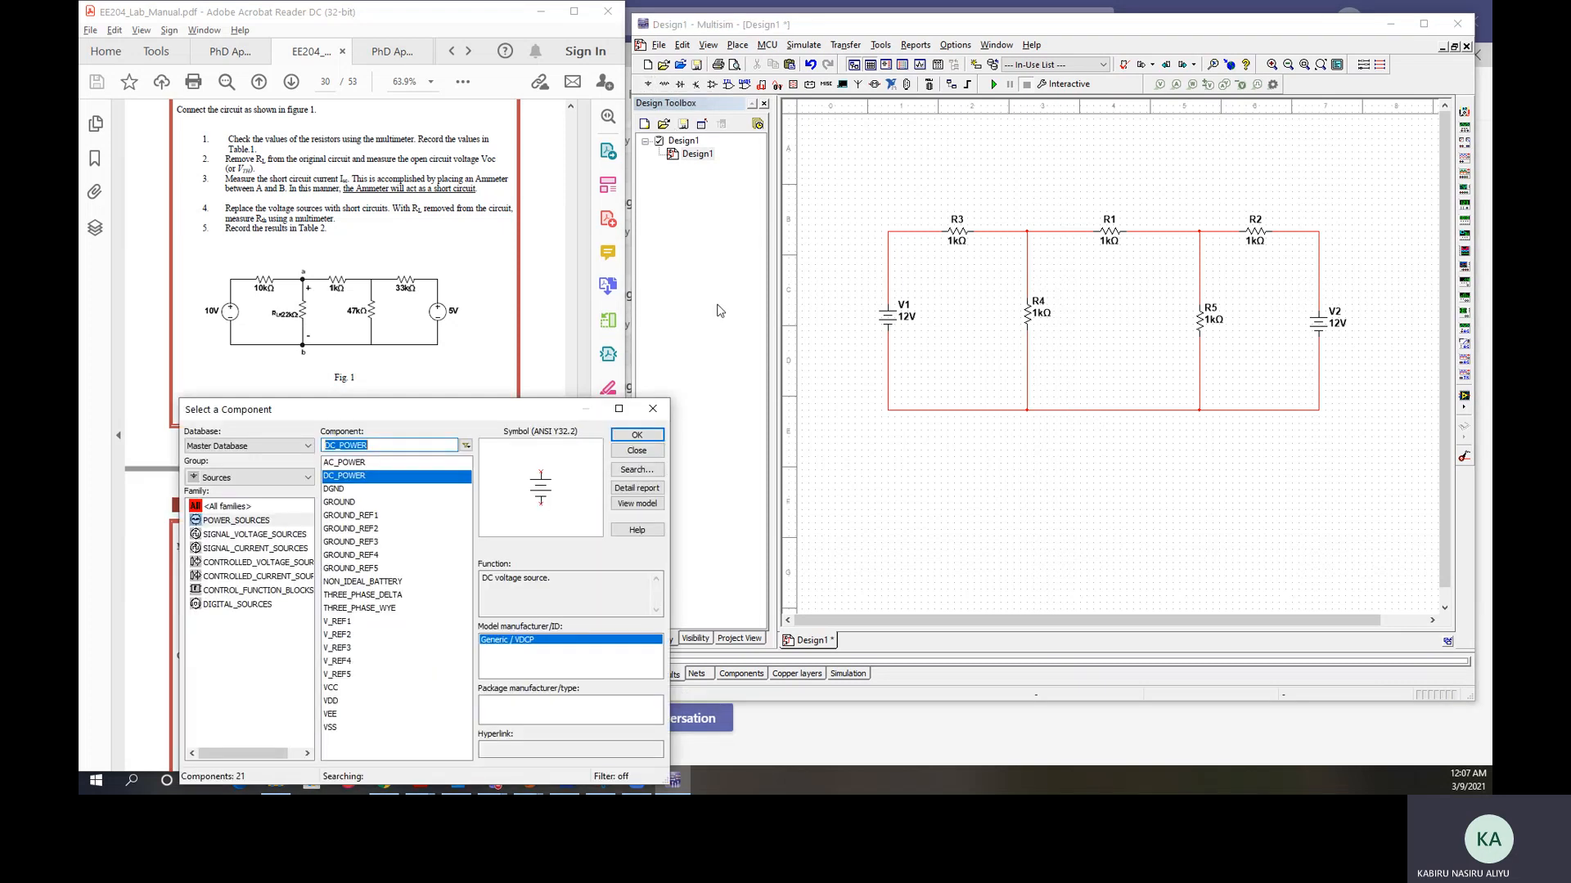
left_click(339, 502)
left_click(634, 435)
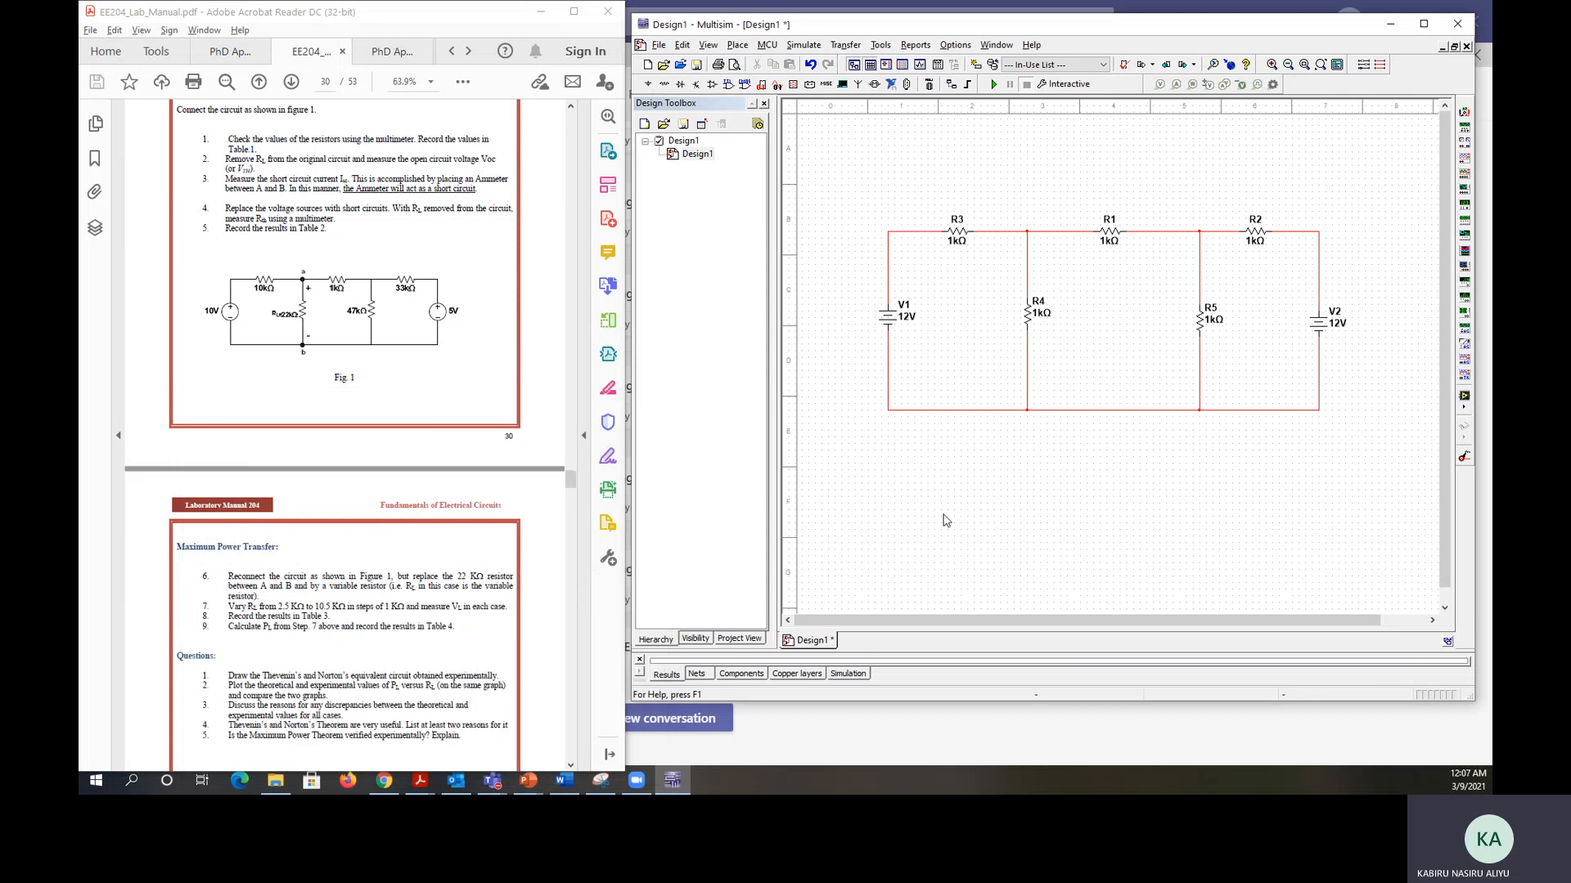
left_click(1113, 451)
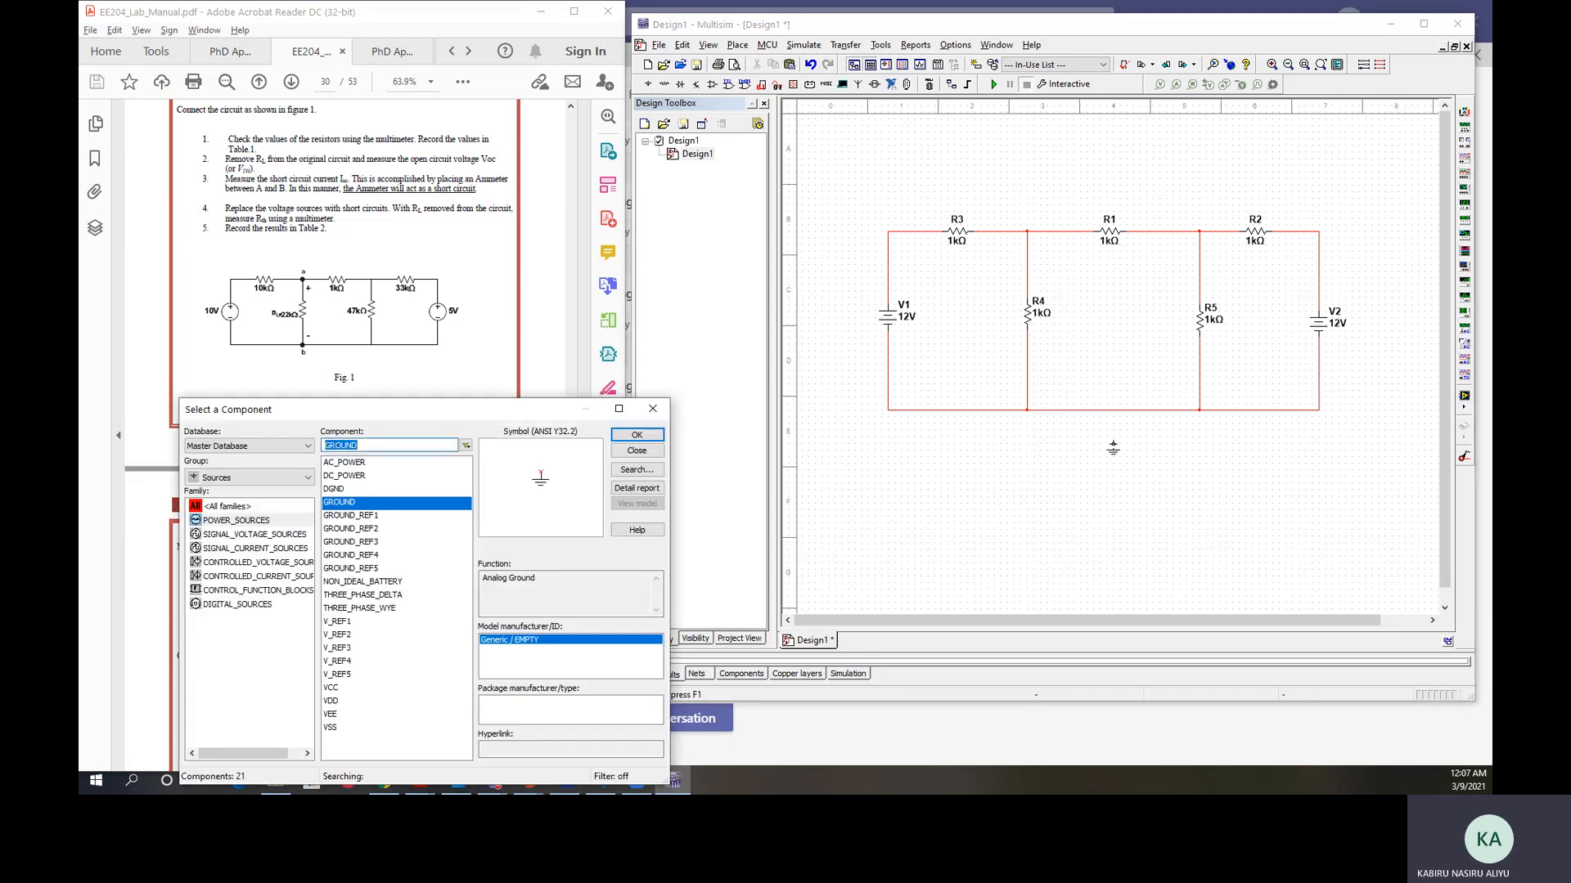
left_click(1112, 410)
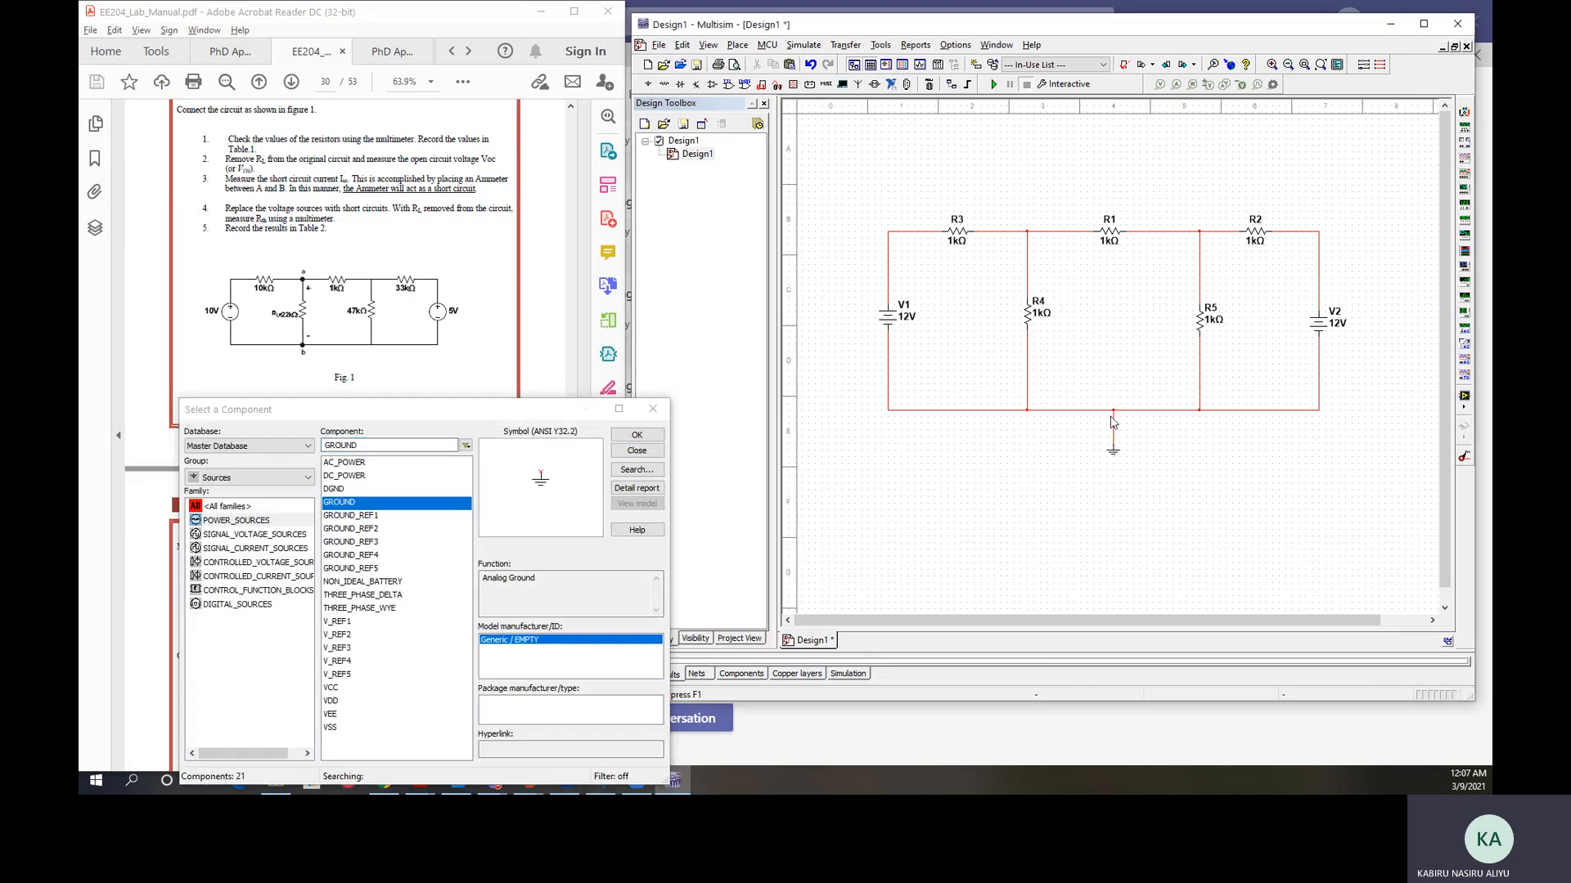
- Set the voltage of source V2 to 6 V
left_click(652, 409)
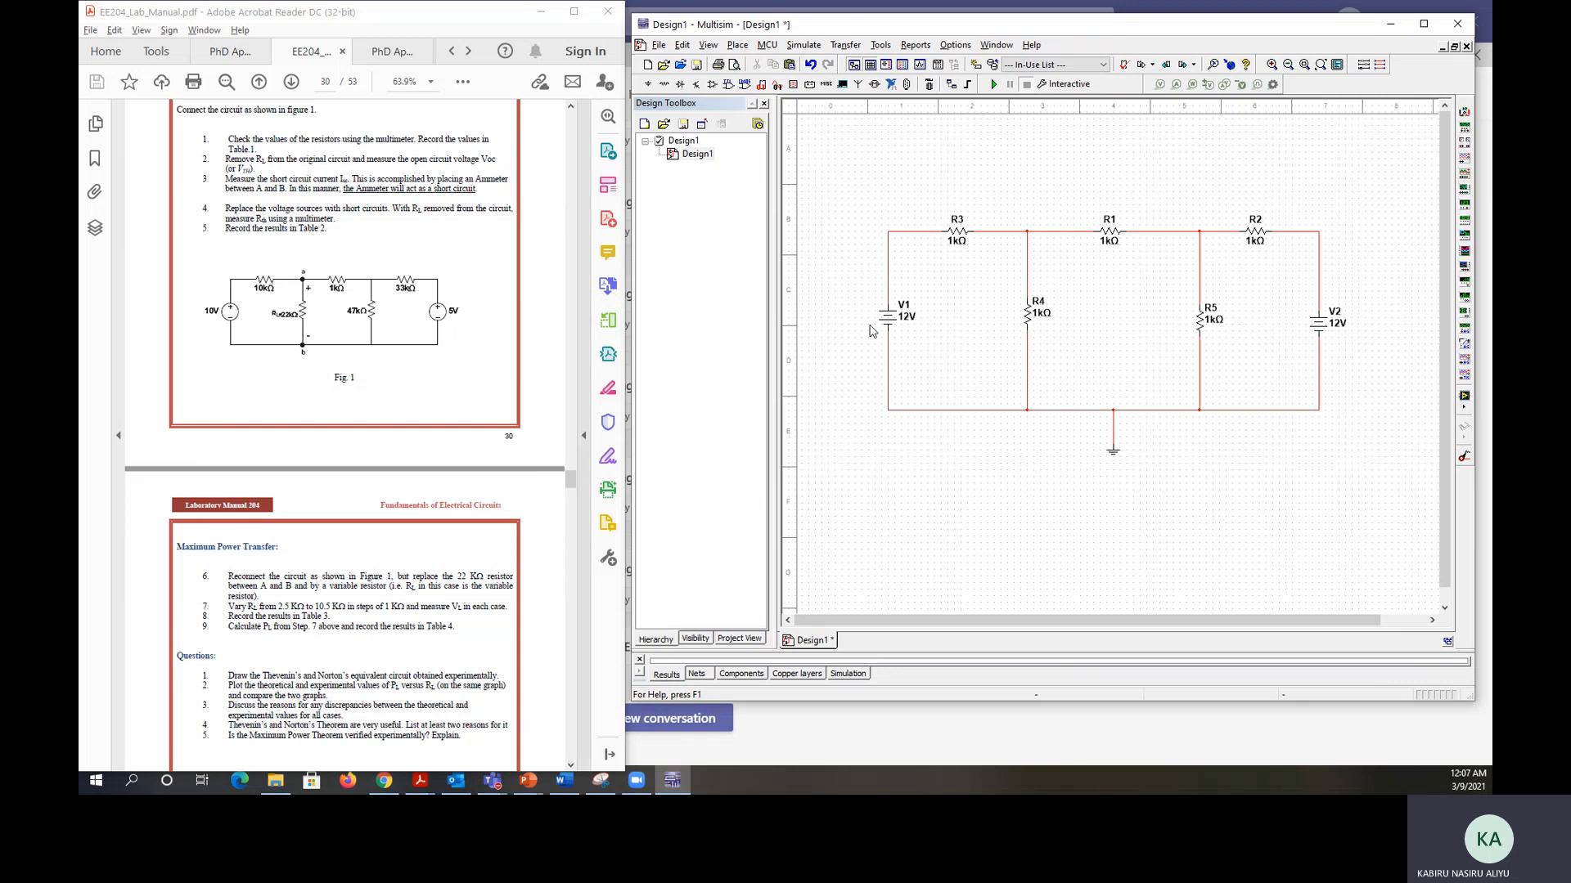
left_click(1321, 329)
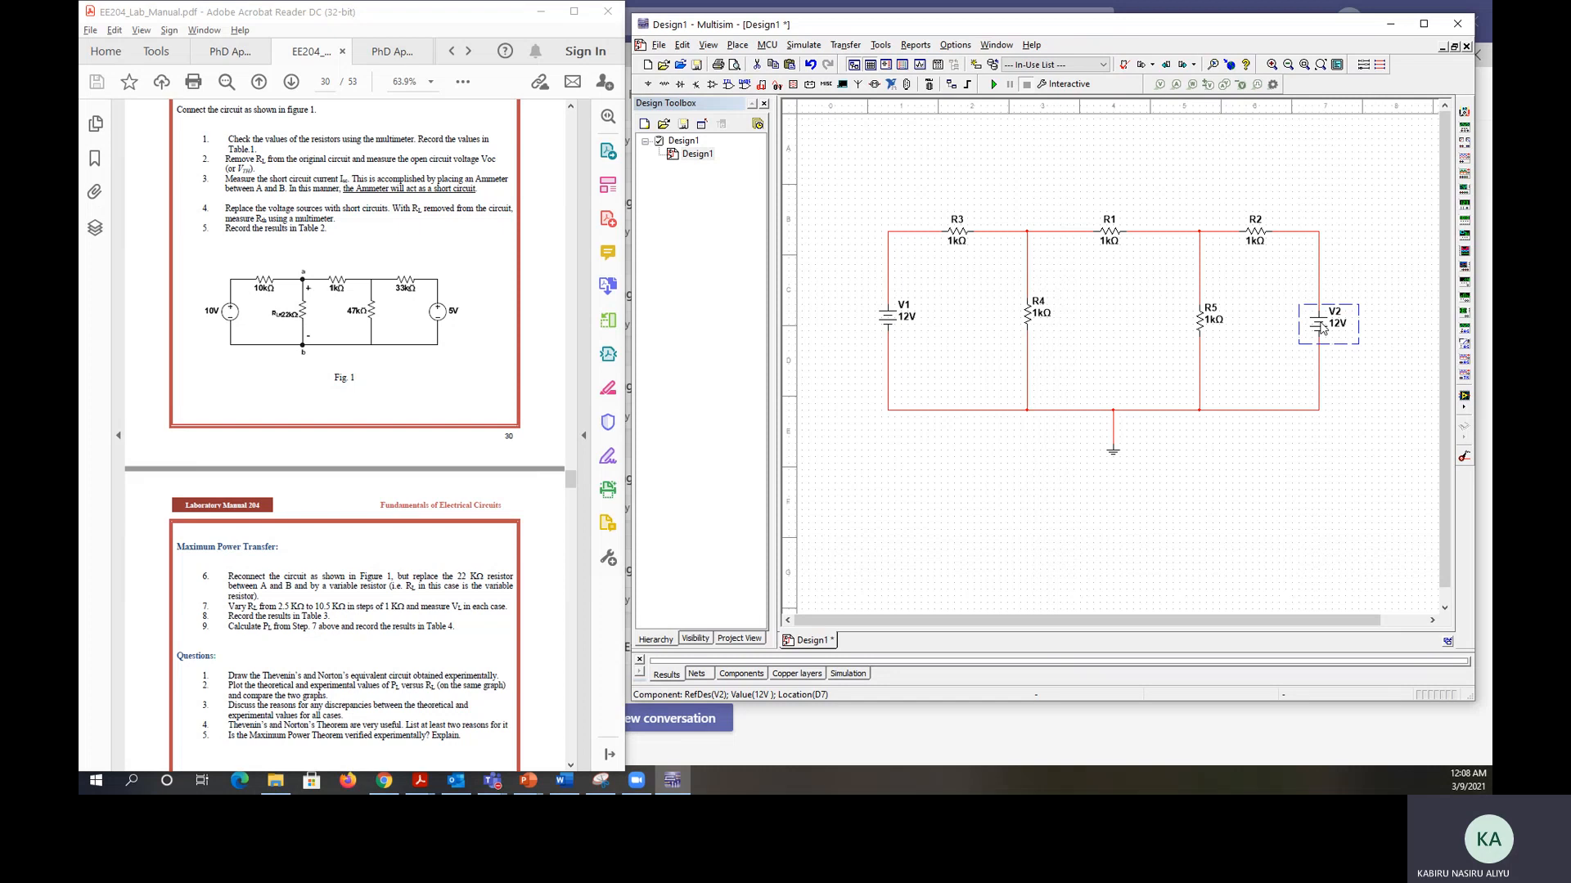
double_click(1320, 328)
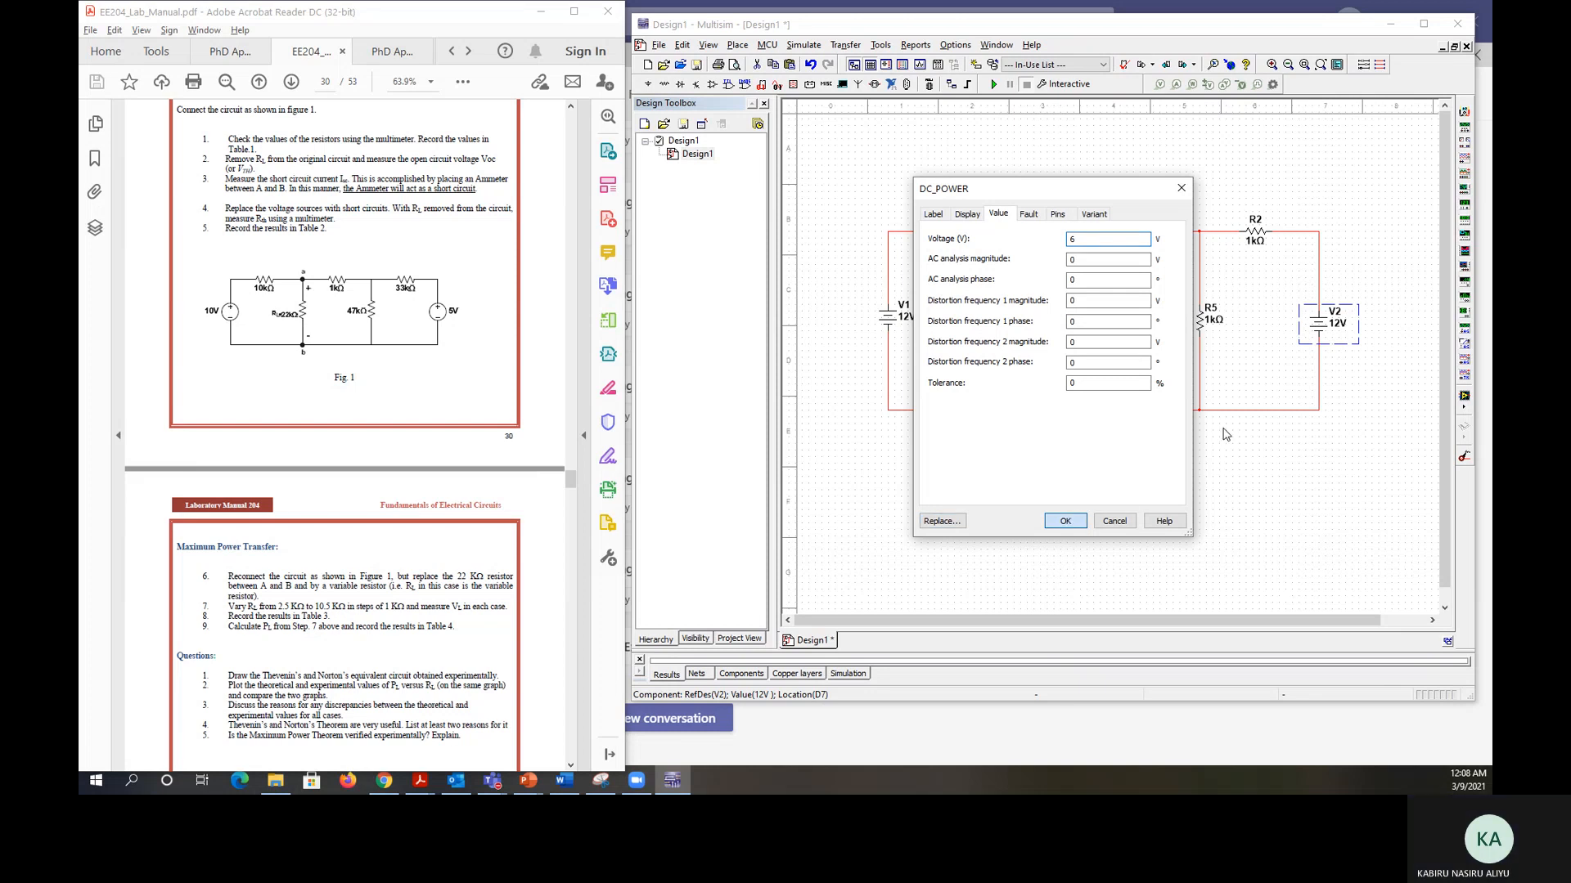
key("Return")
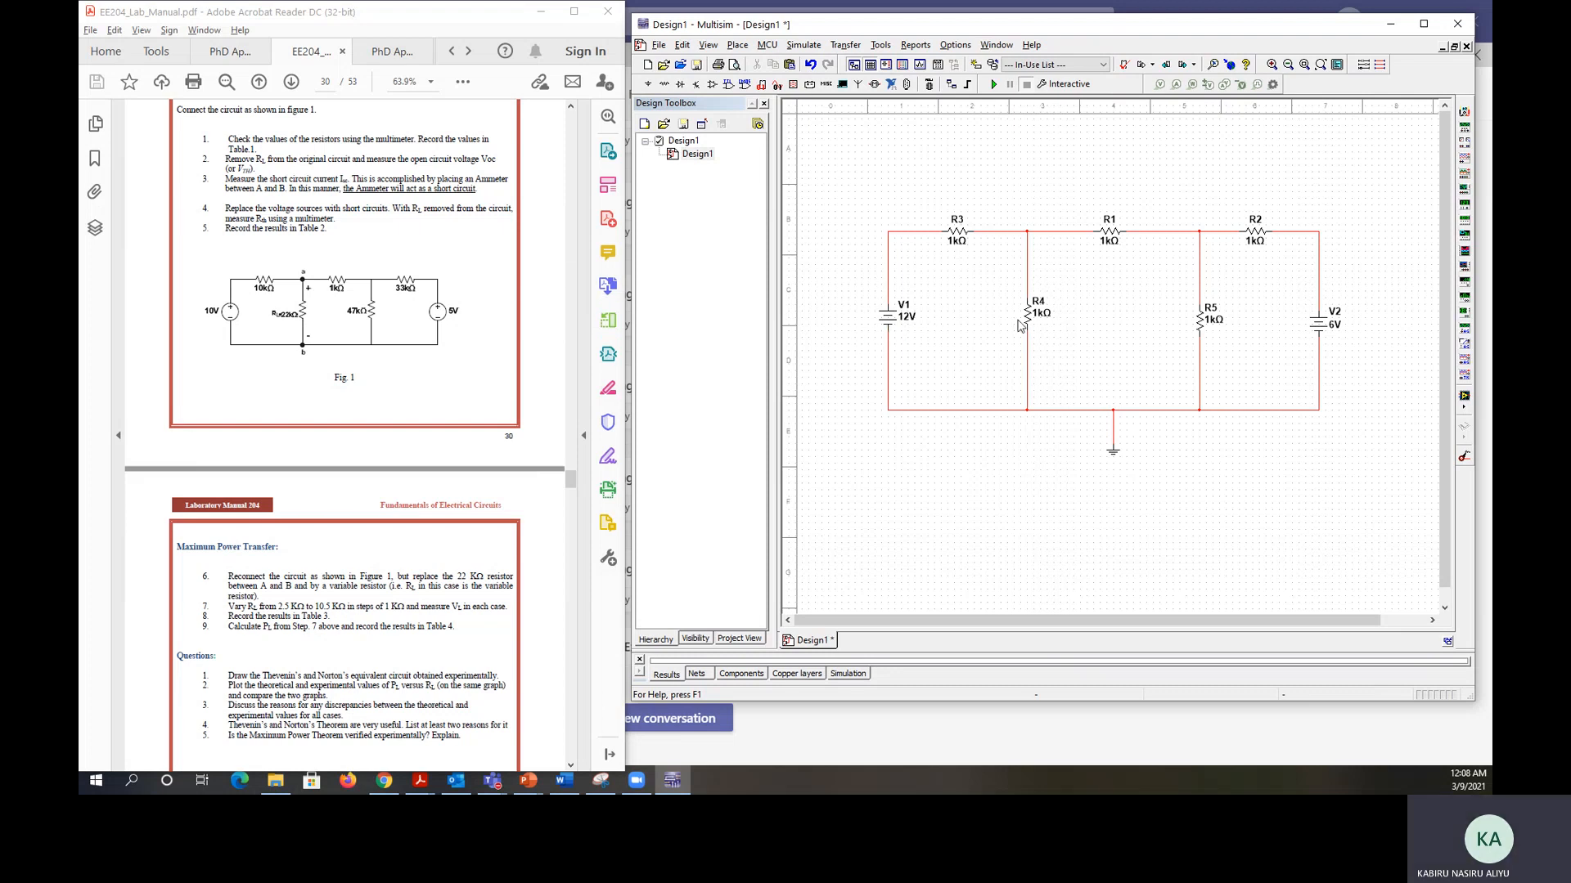
- Set the resistance of R5 to 47 kΩ and that of R2 to 33 kΩ
left_click(1201, 325)
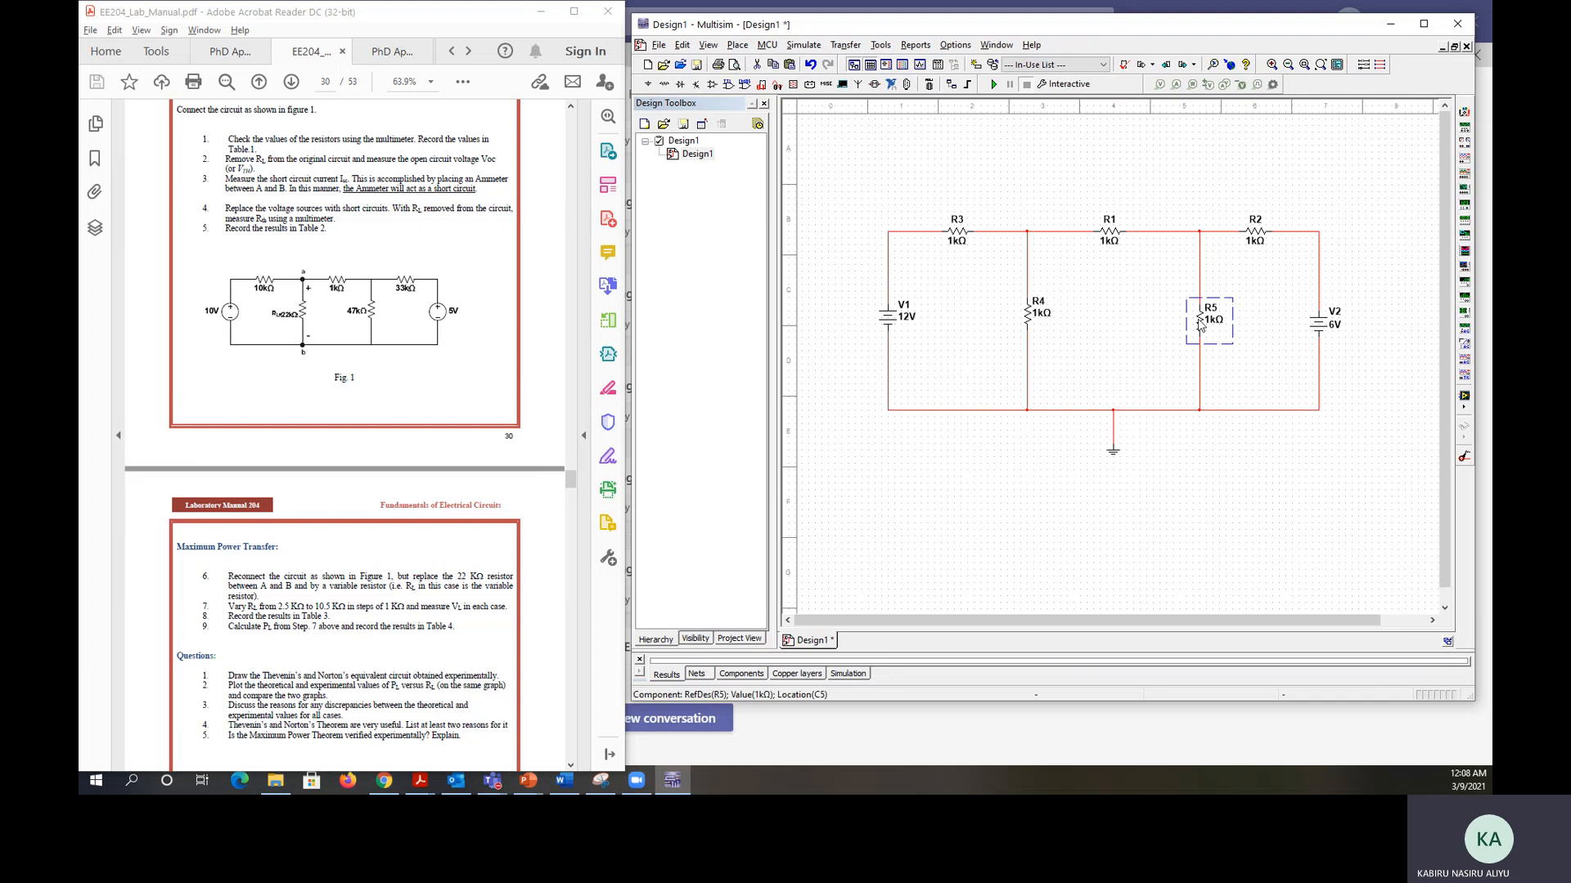
double_click(1199, 321)
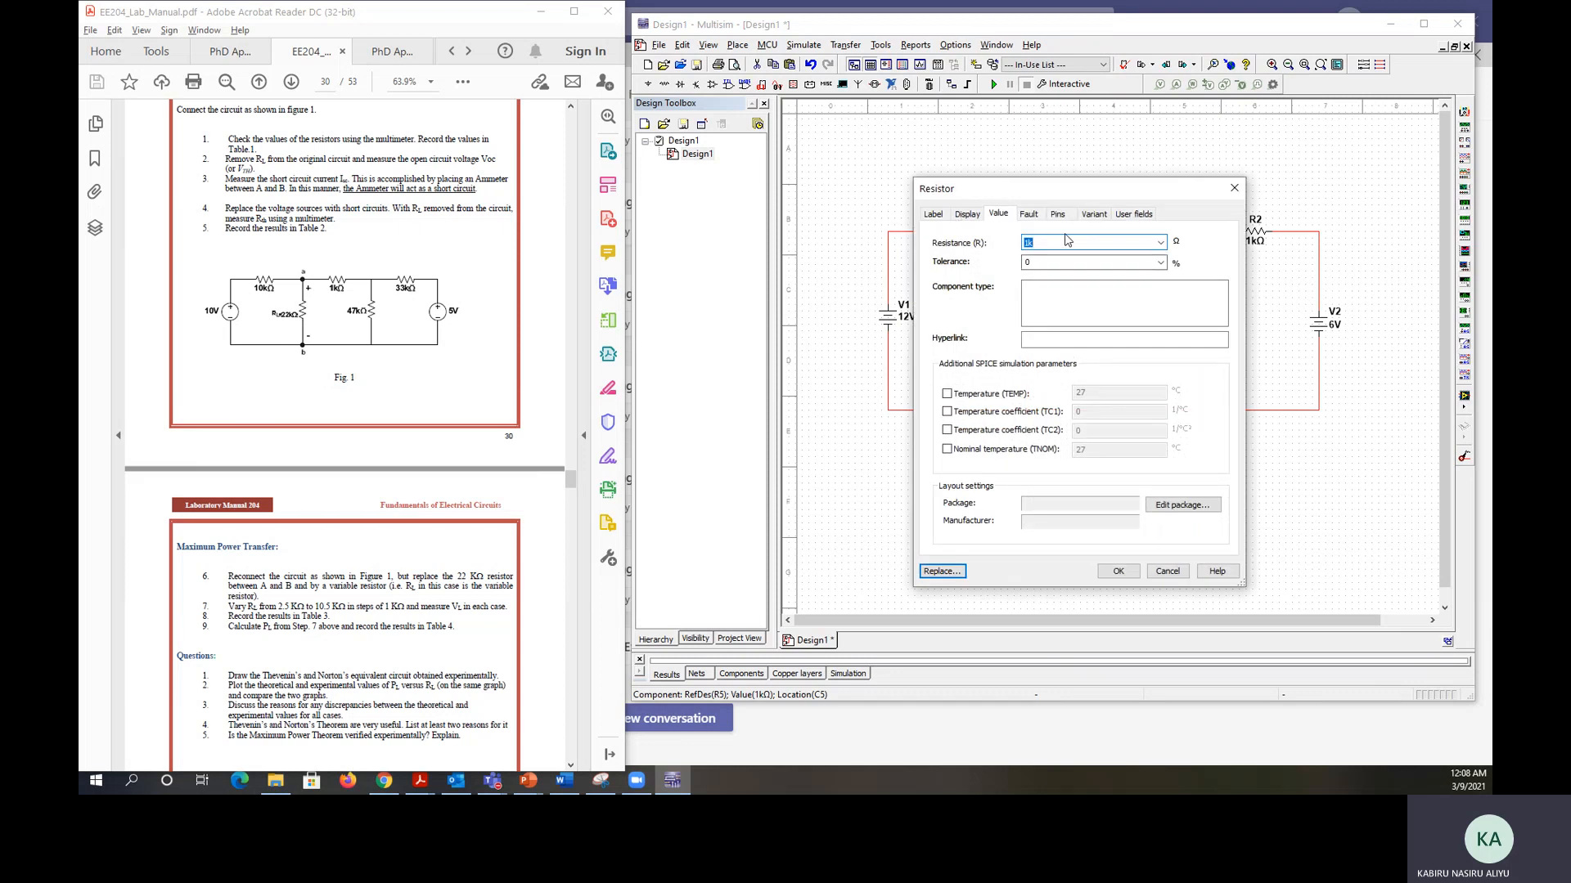
type("47")
left_click(1117, 571)
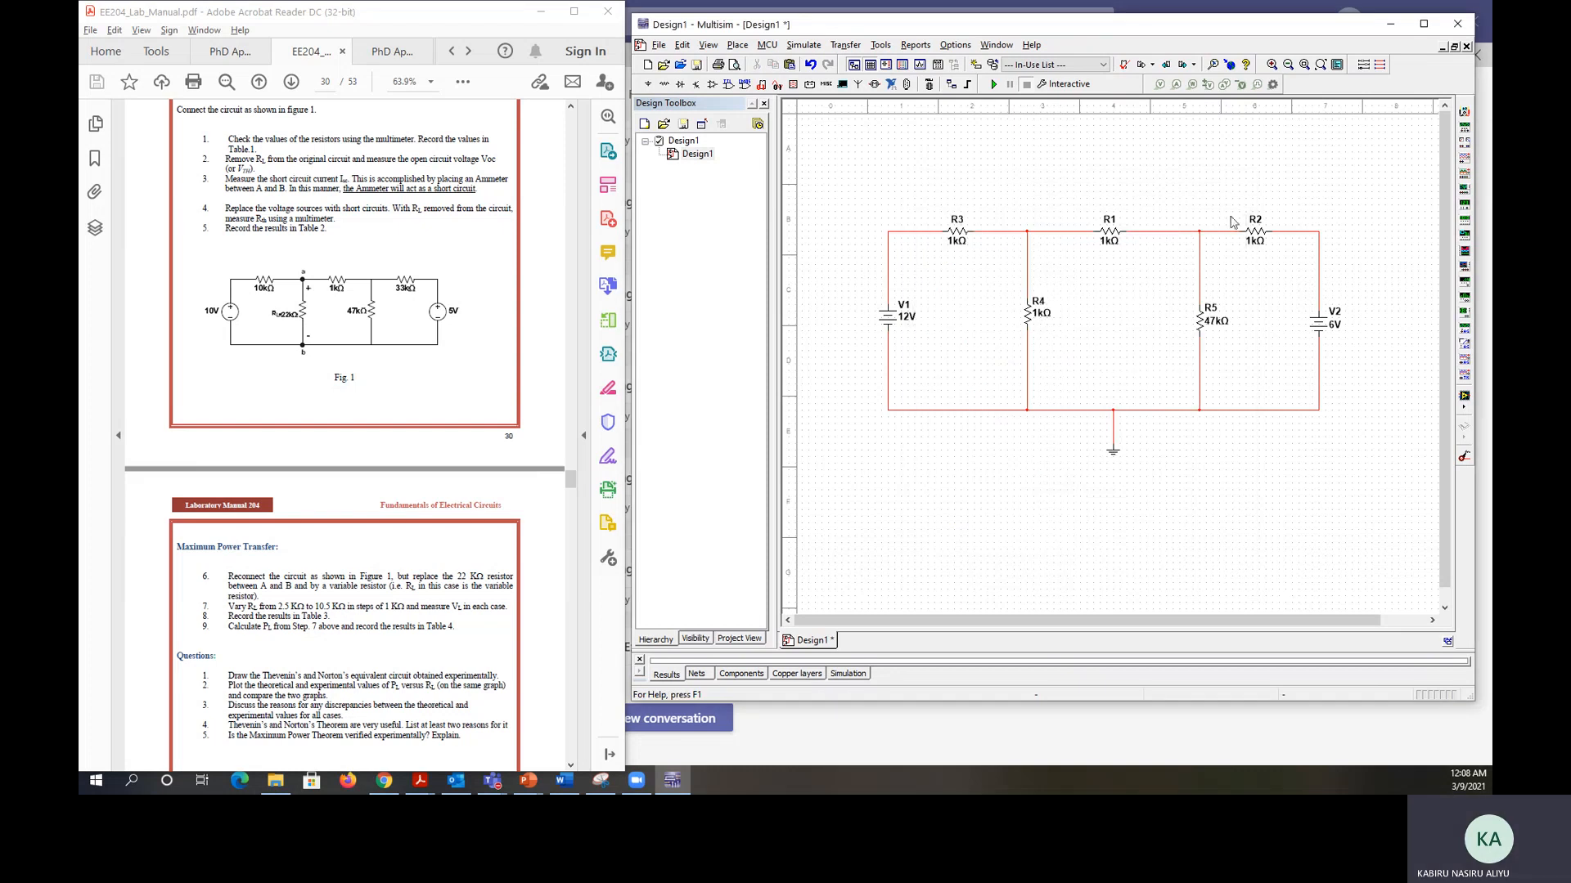
left_click(1254, 238)
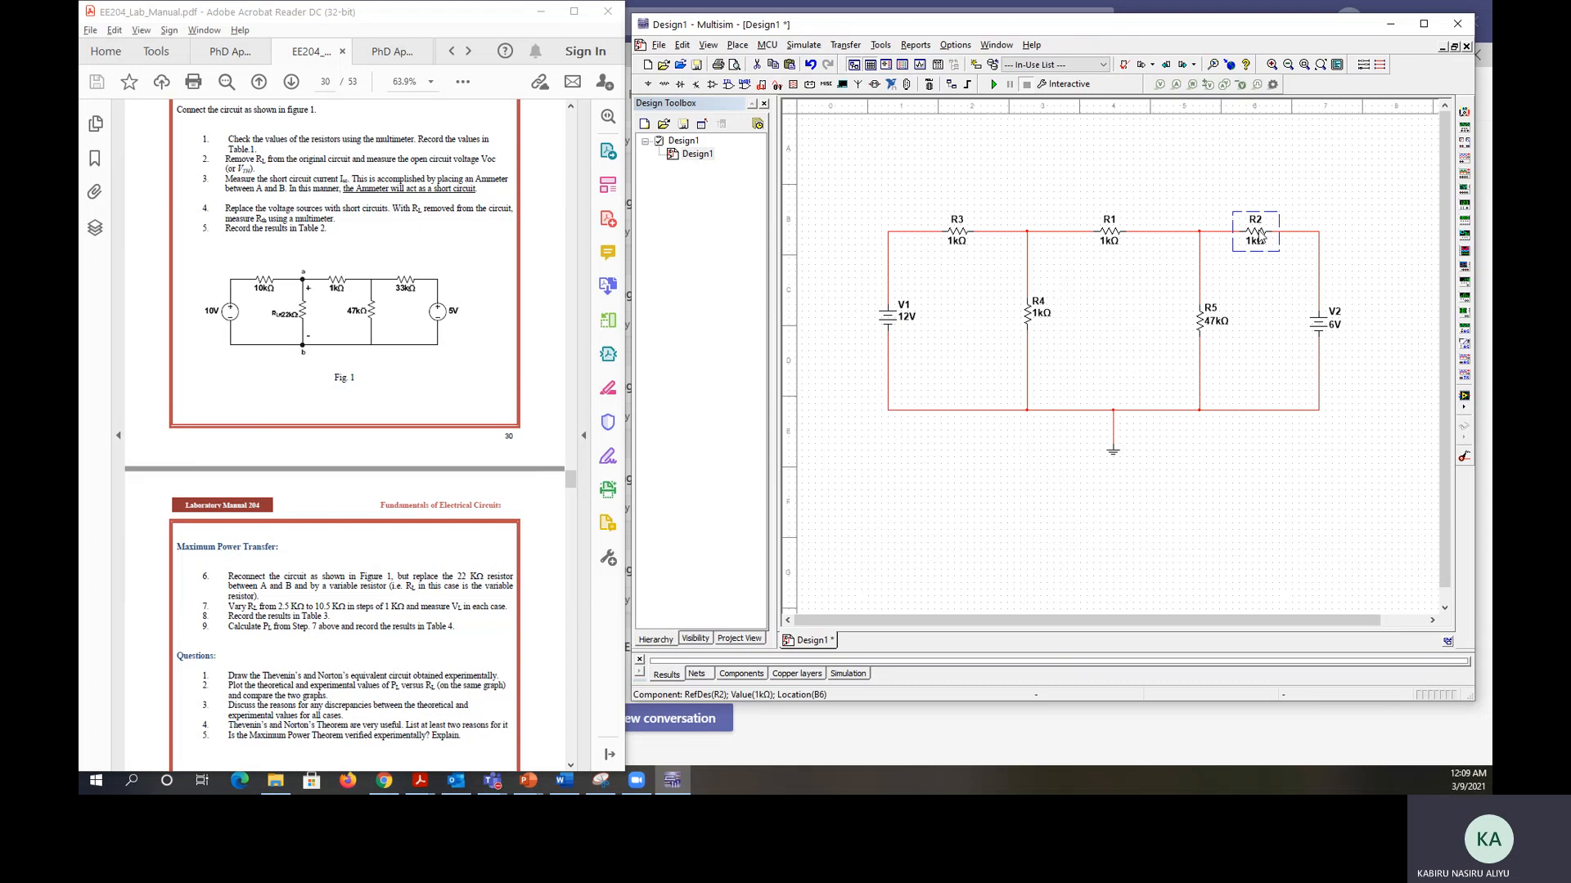
double_click(1261, 237)
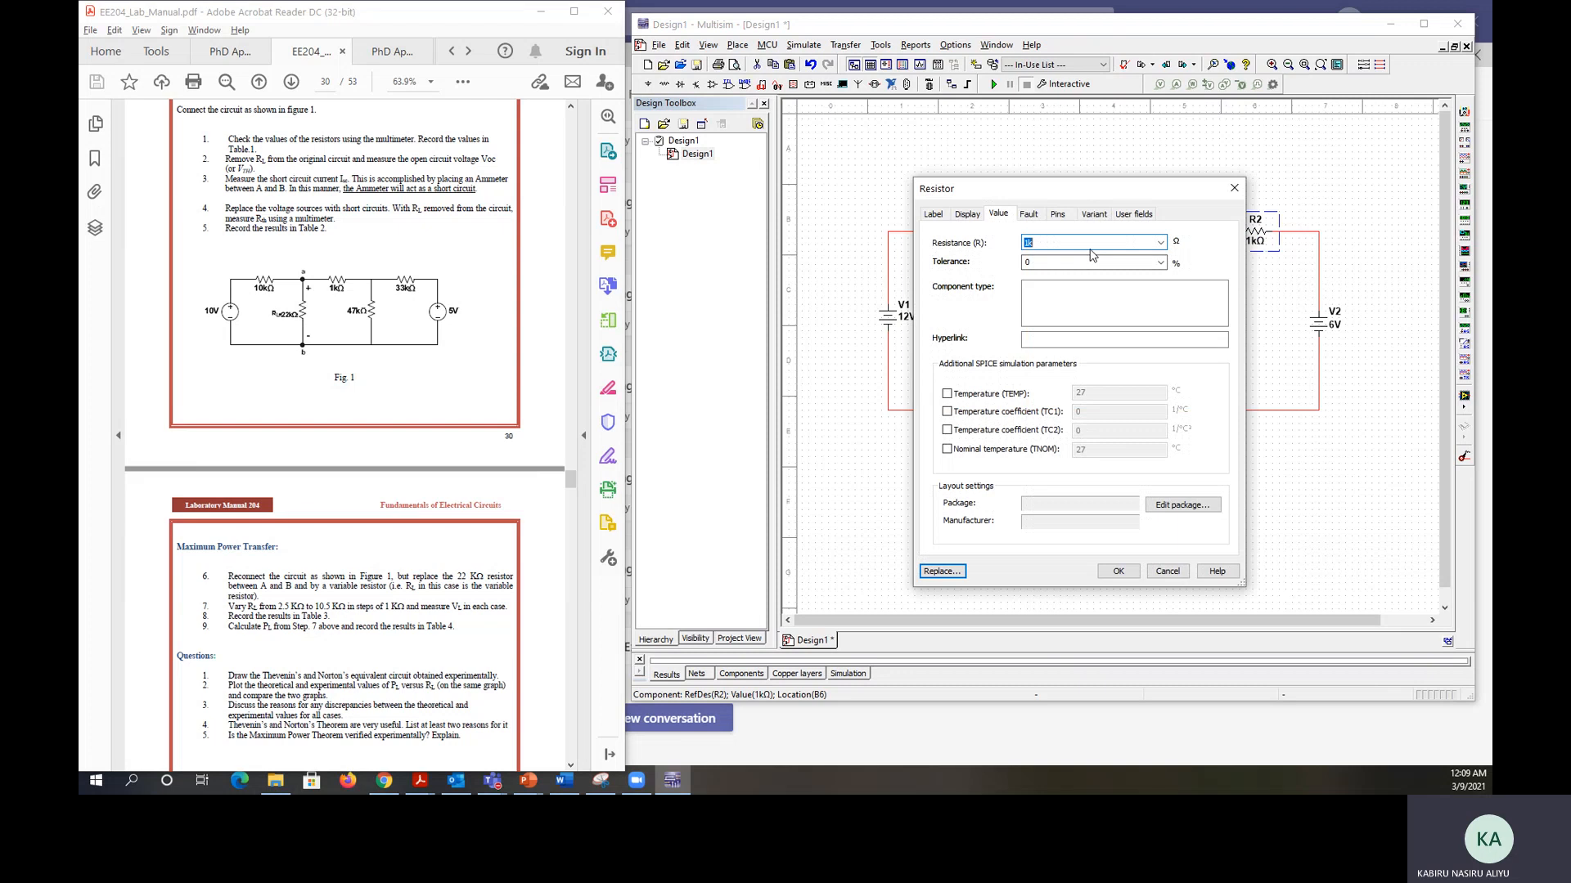
type("33")
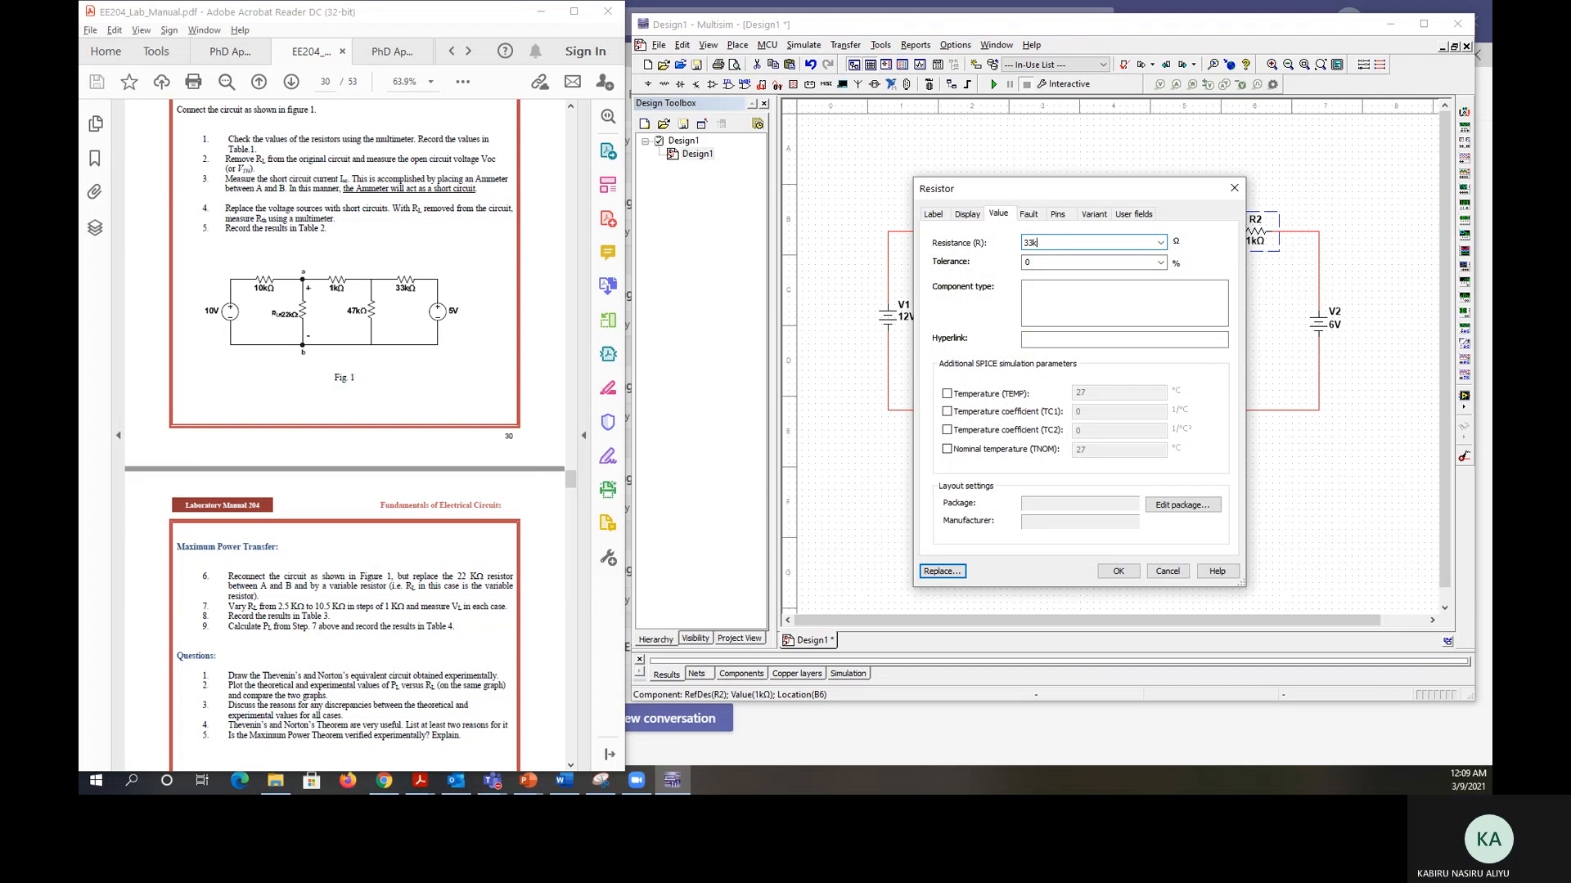
left_click(1118, 571)
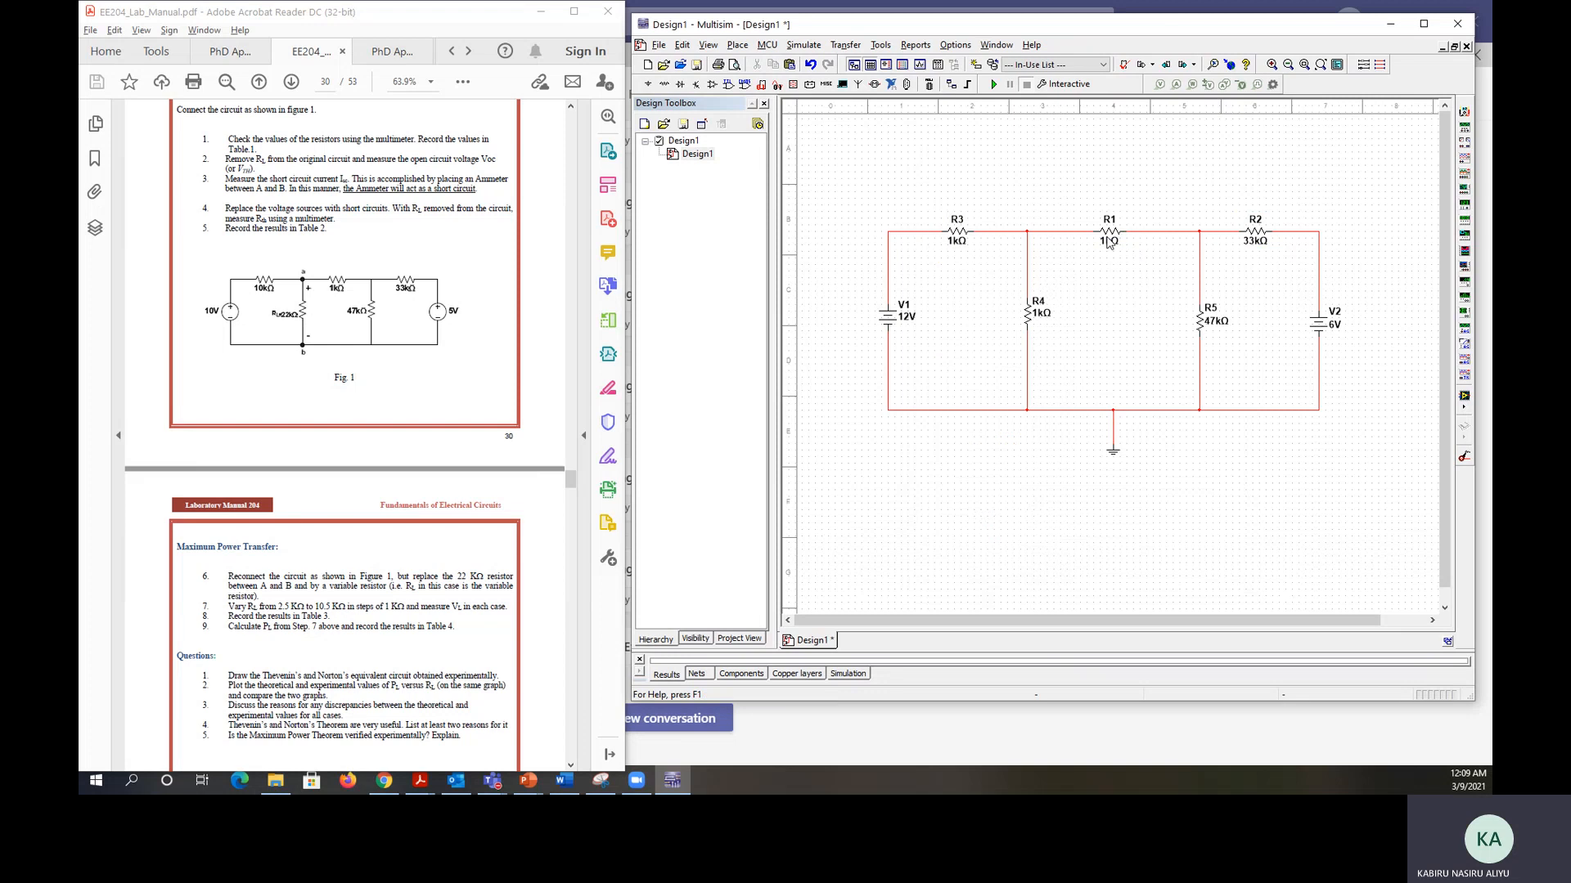
- Set the resistance of R3 to 10 kΩ and that of R4 to 22 kΩ
left_click(958, 234)
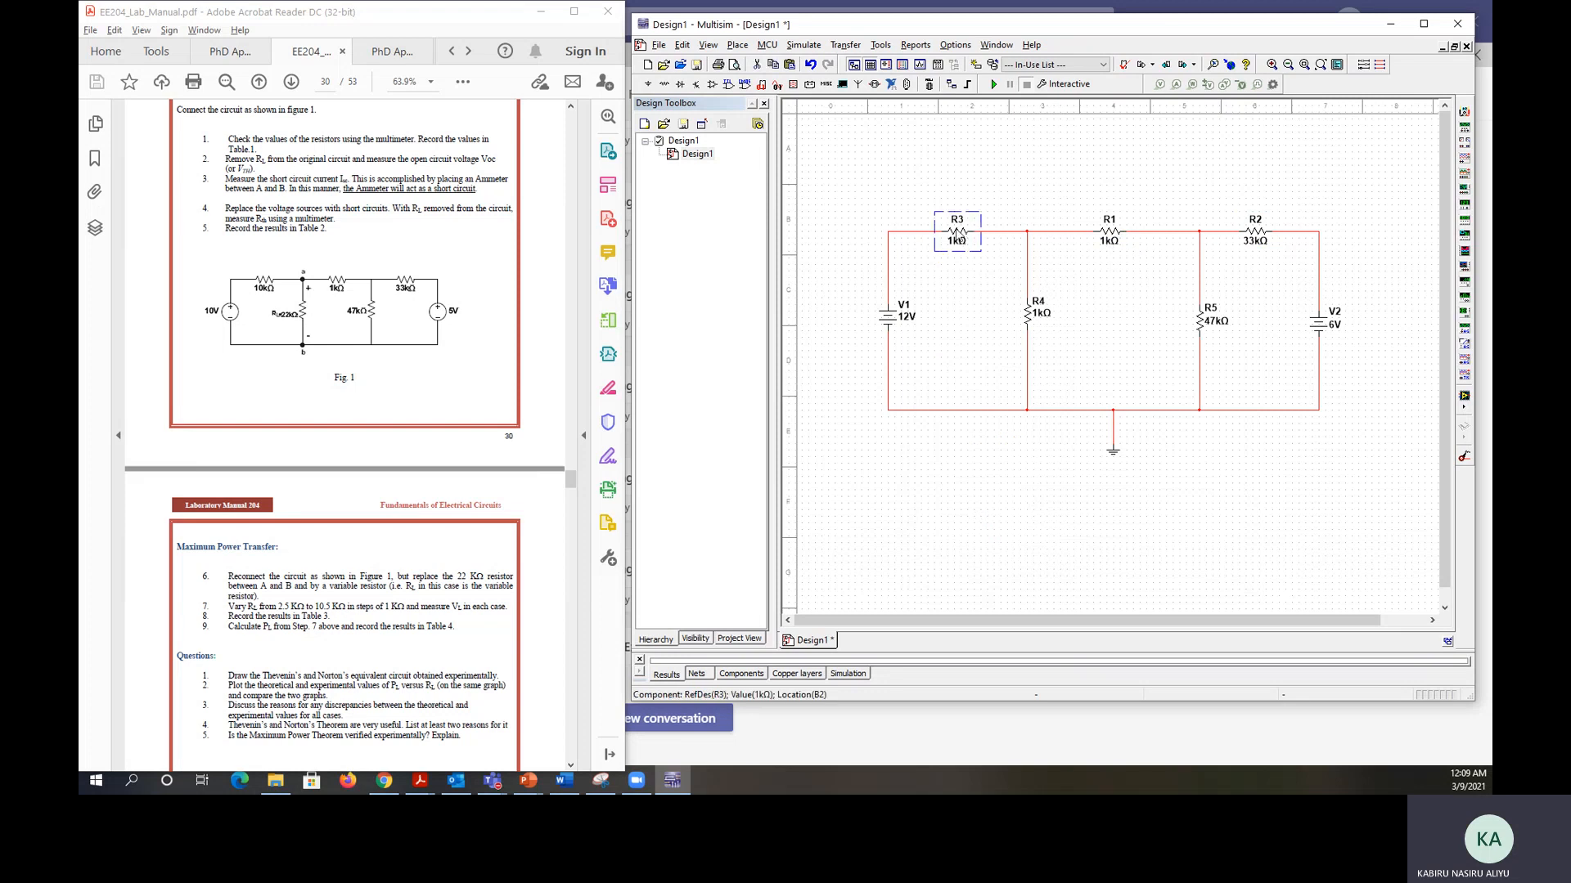
double_click(957, 234)
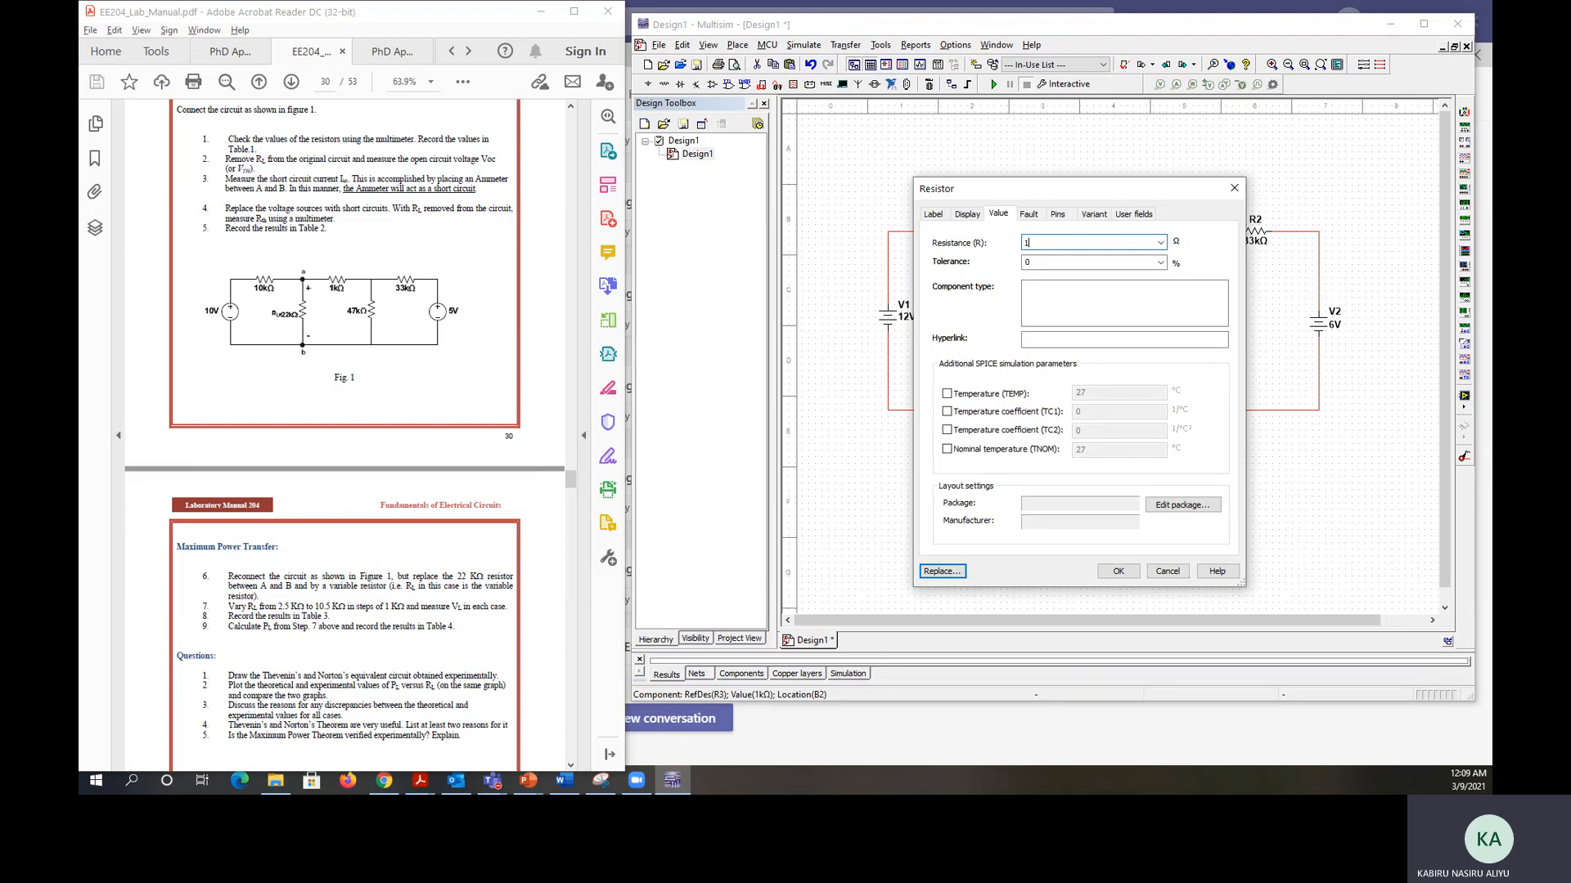
type("10k")
key("Return")
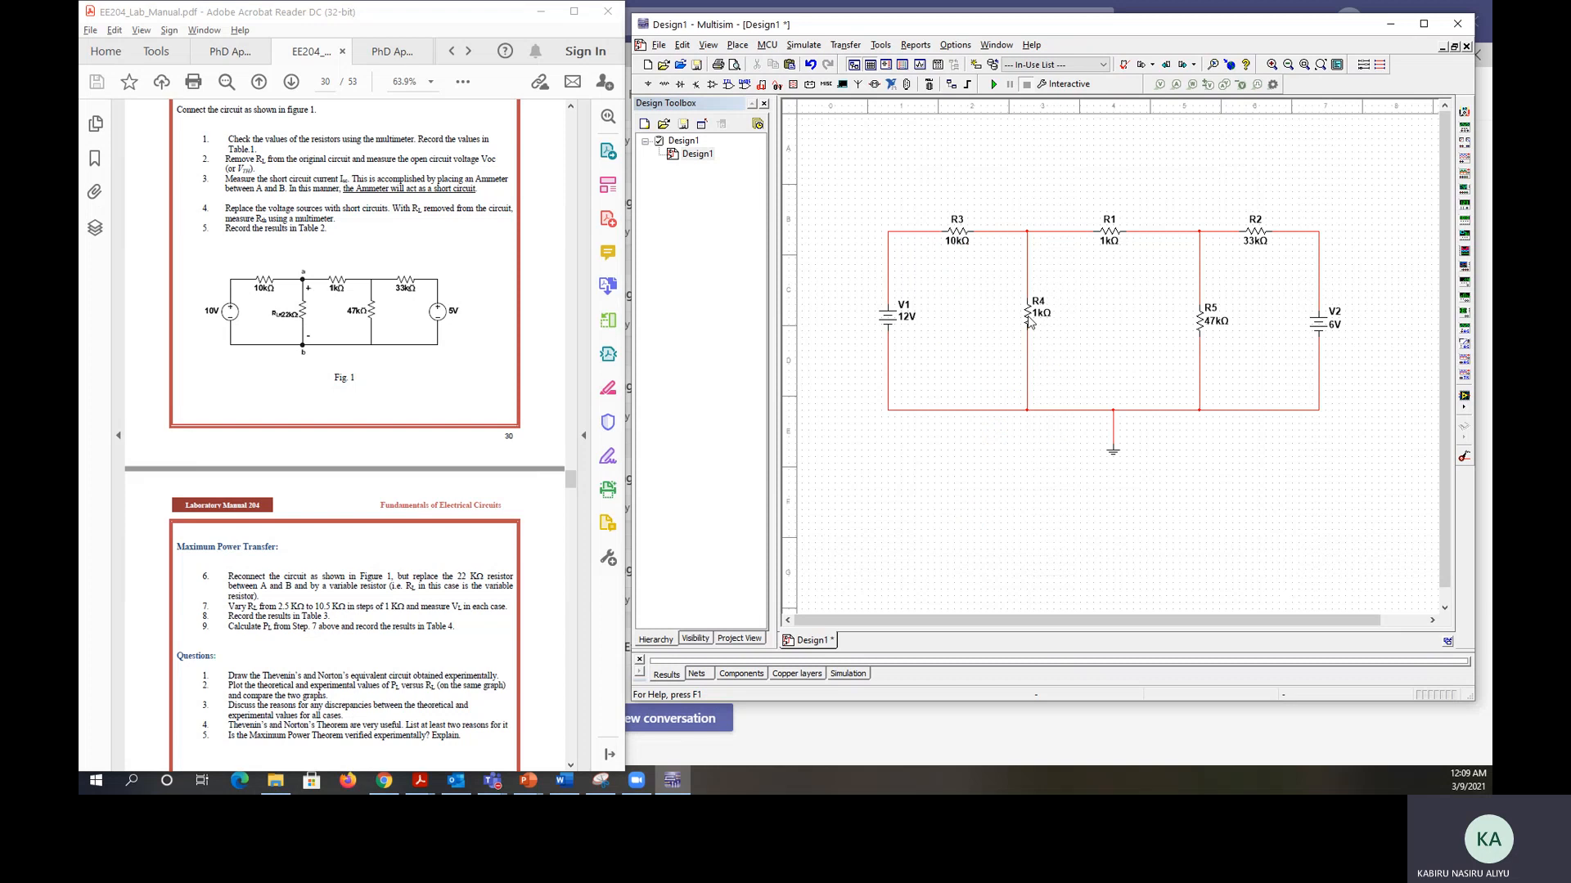
left_click(1031, 318)
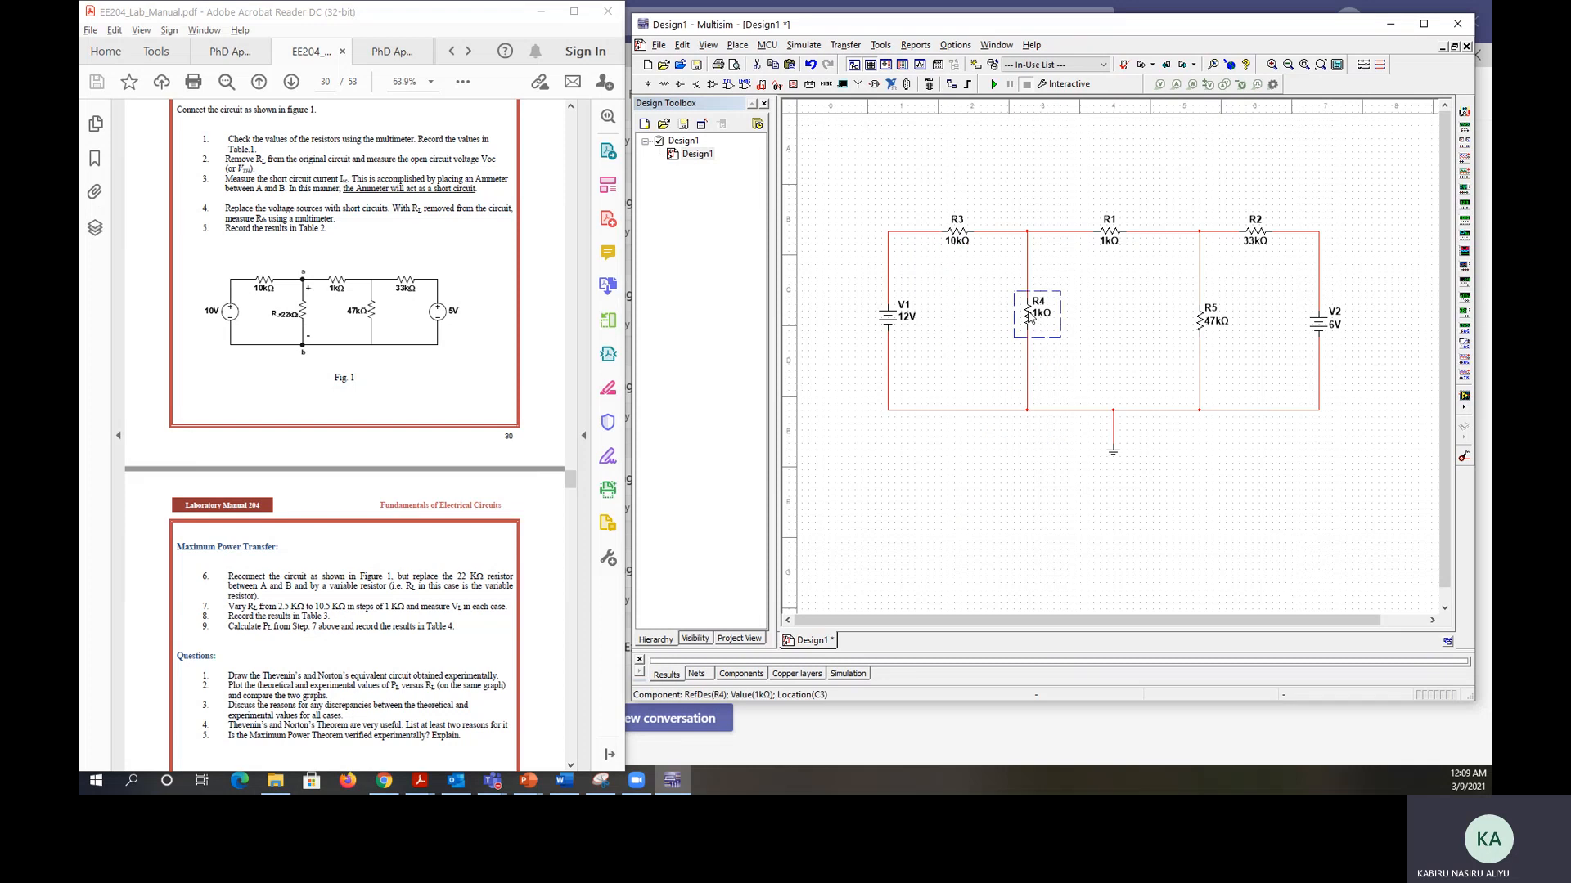
double_click(1031, 317)
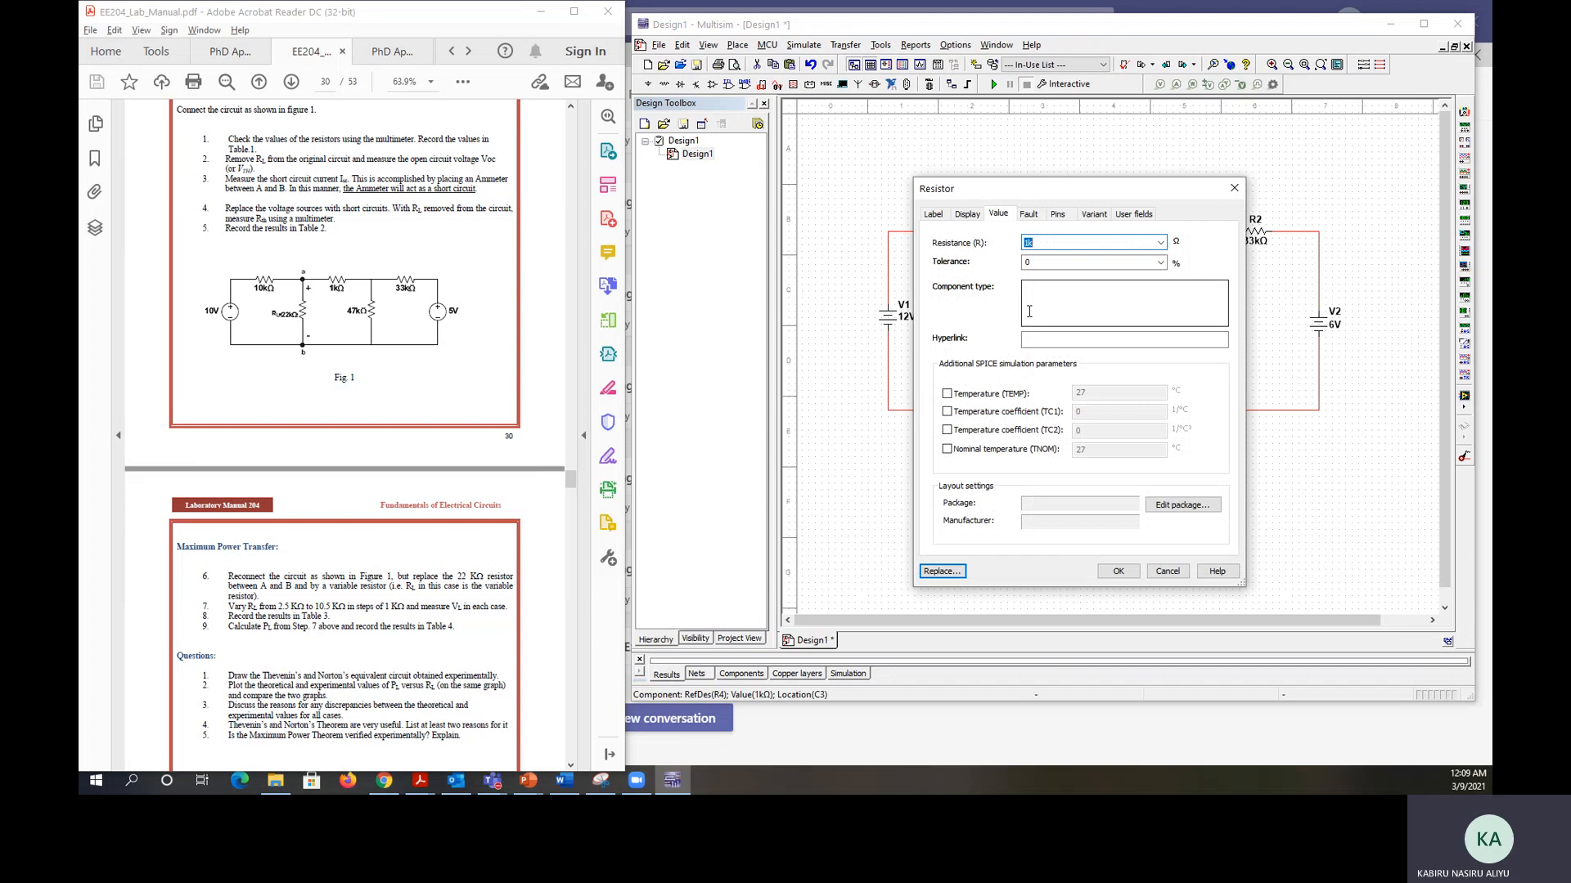
type("22k")
key("Return")
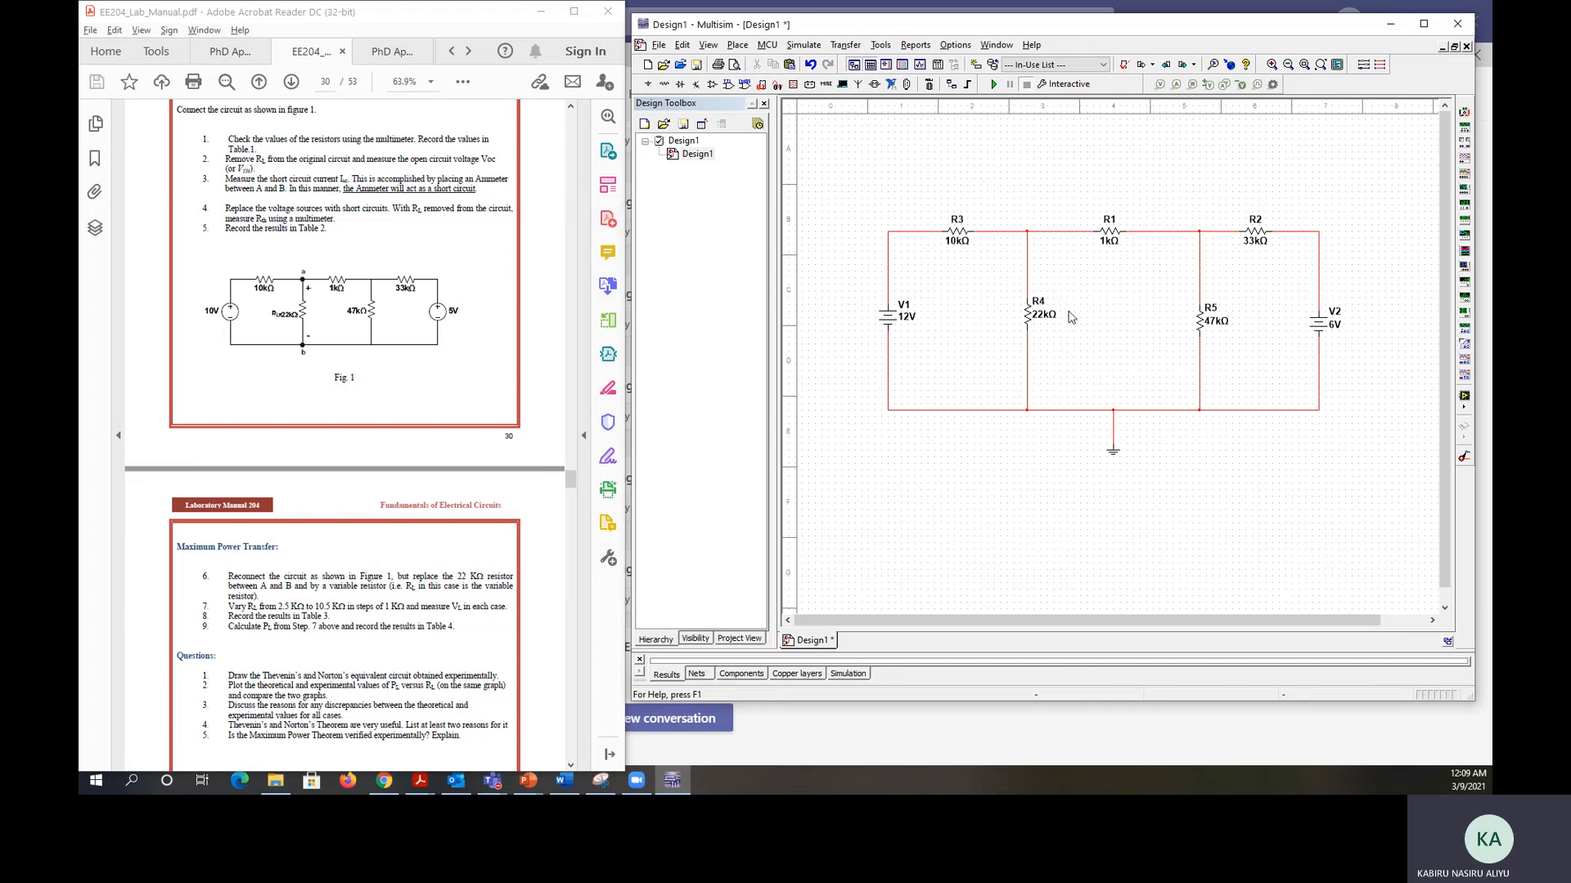
- Delete both wires of load resistor R4 and move it out of the circuit to the empty area below
left_click(1027, 278)
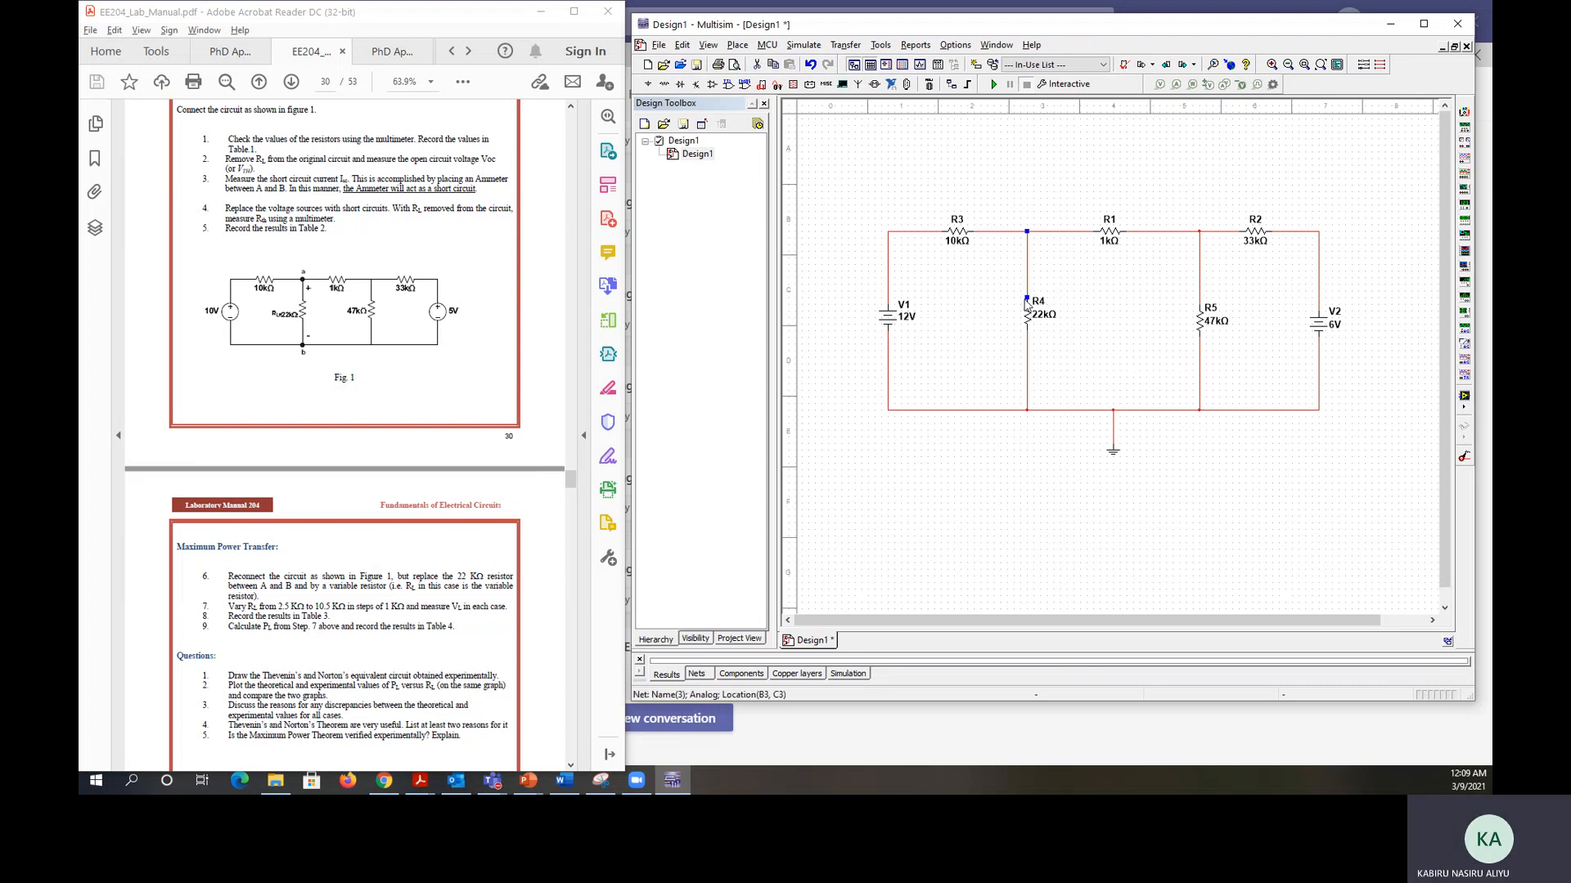
key("Delete")
key("Delete")
left_click_drag(1029, 320, 914, 524)
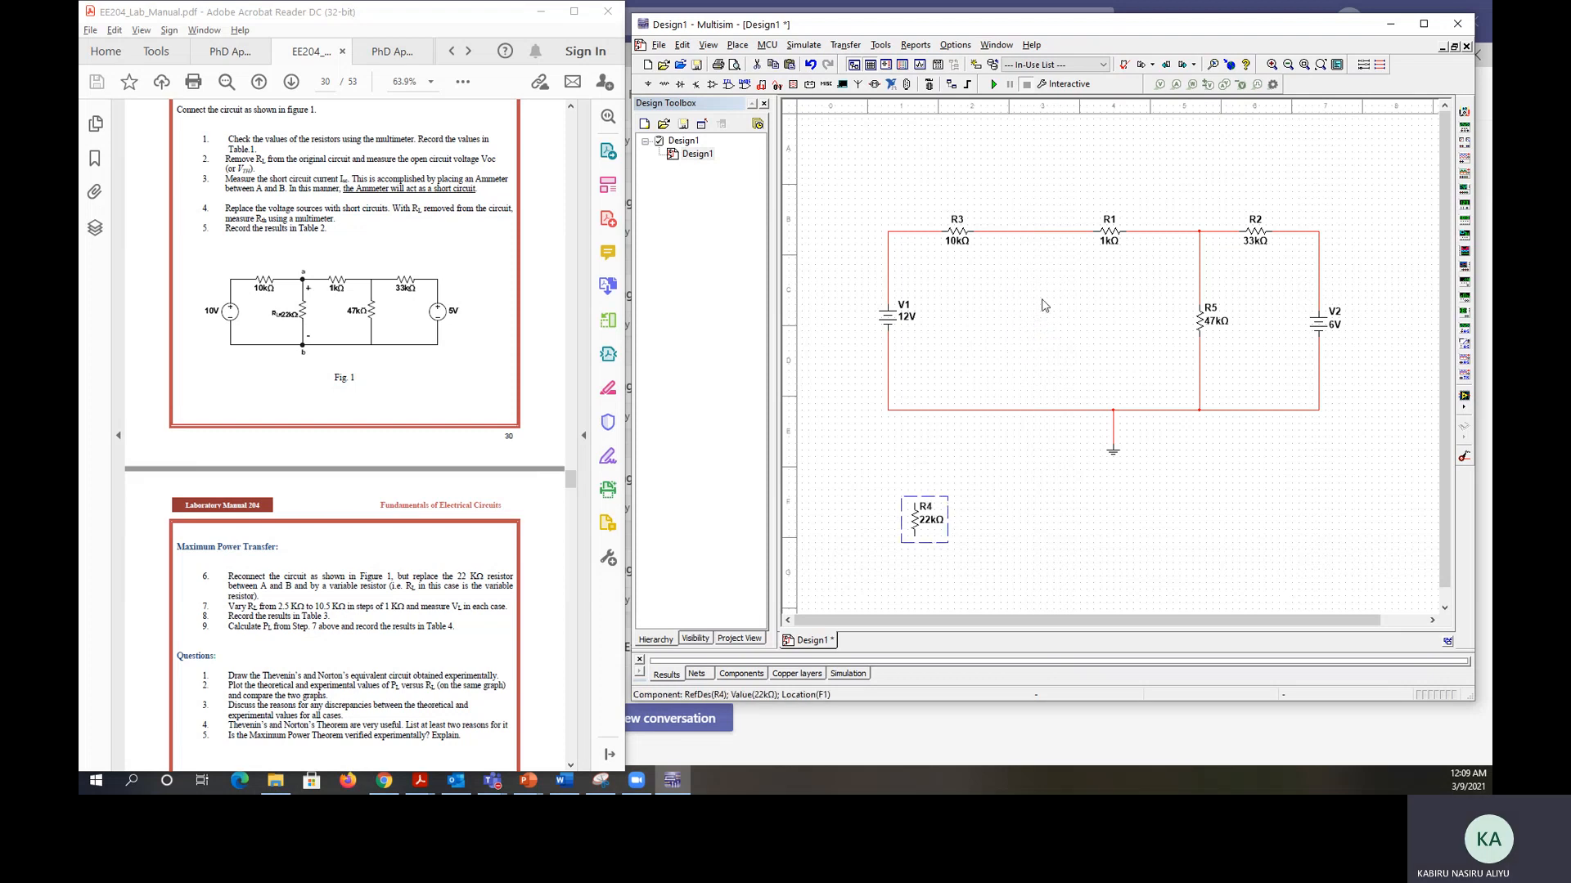
- Place a vertical voltmeter (VOLTMETER_V) in the gap where R4 was
left_click(794, 85)
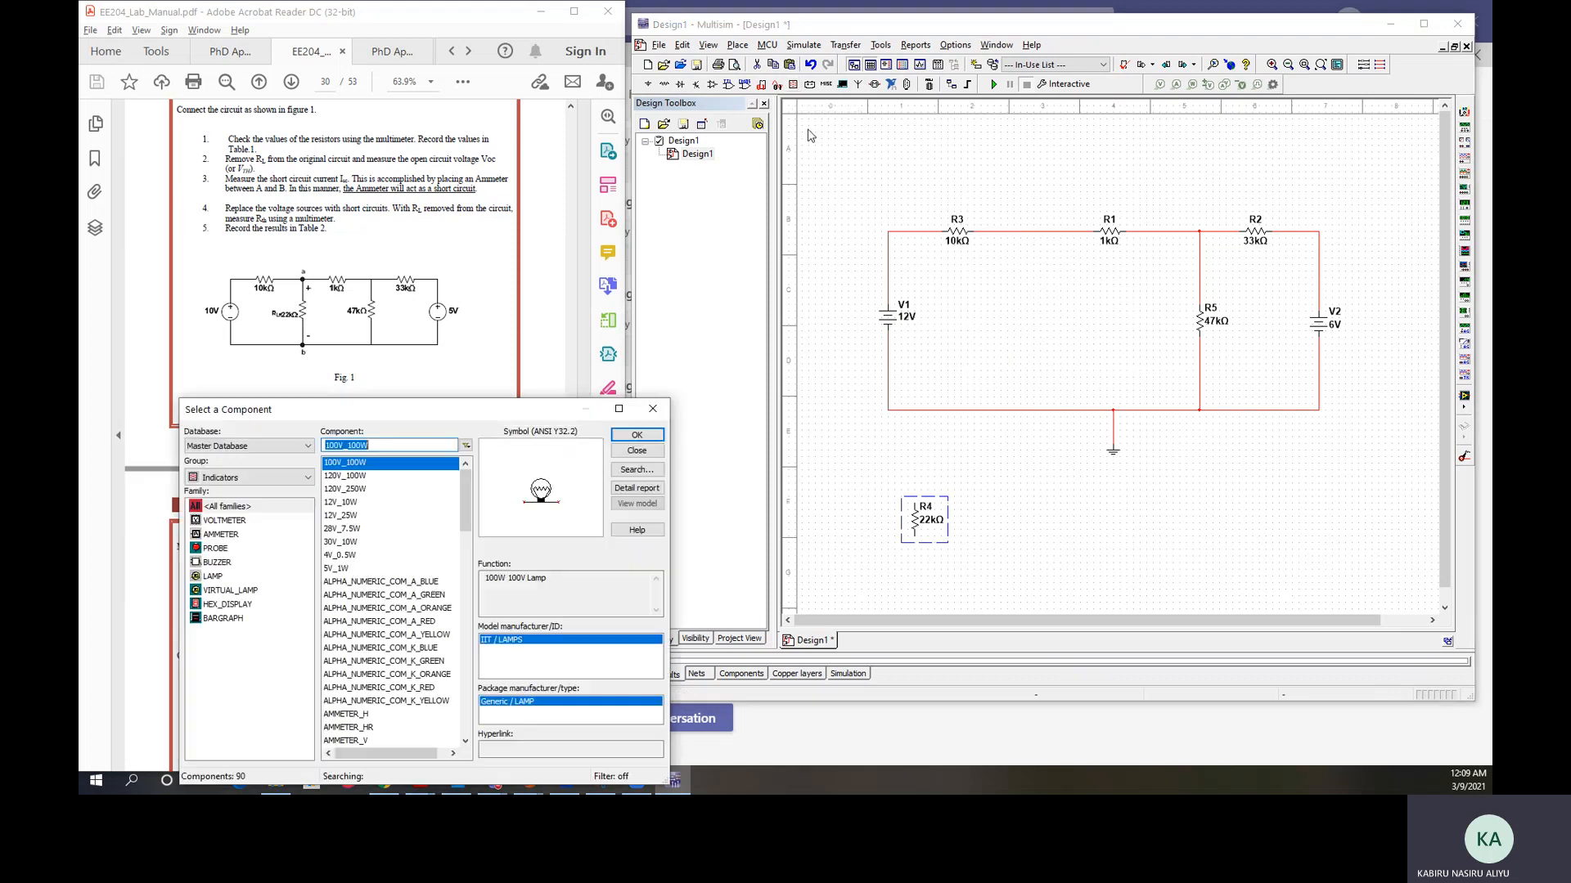
left_click(227, 520)
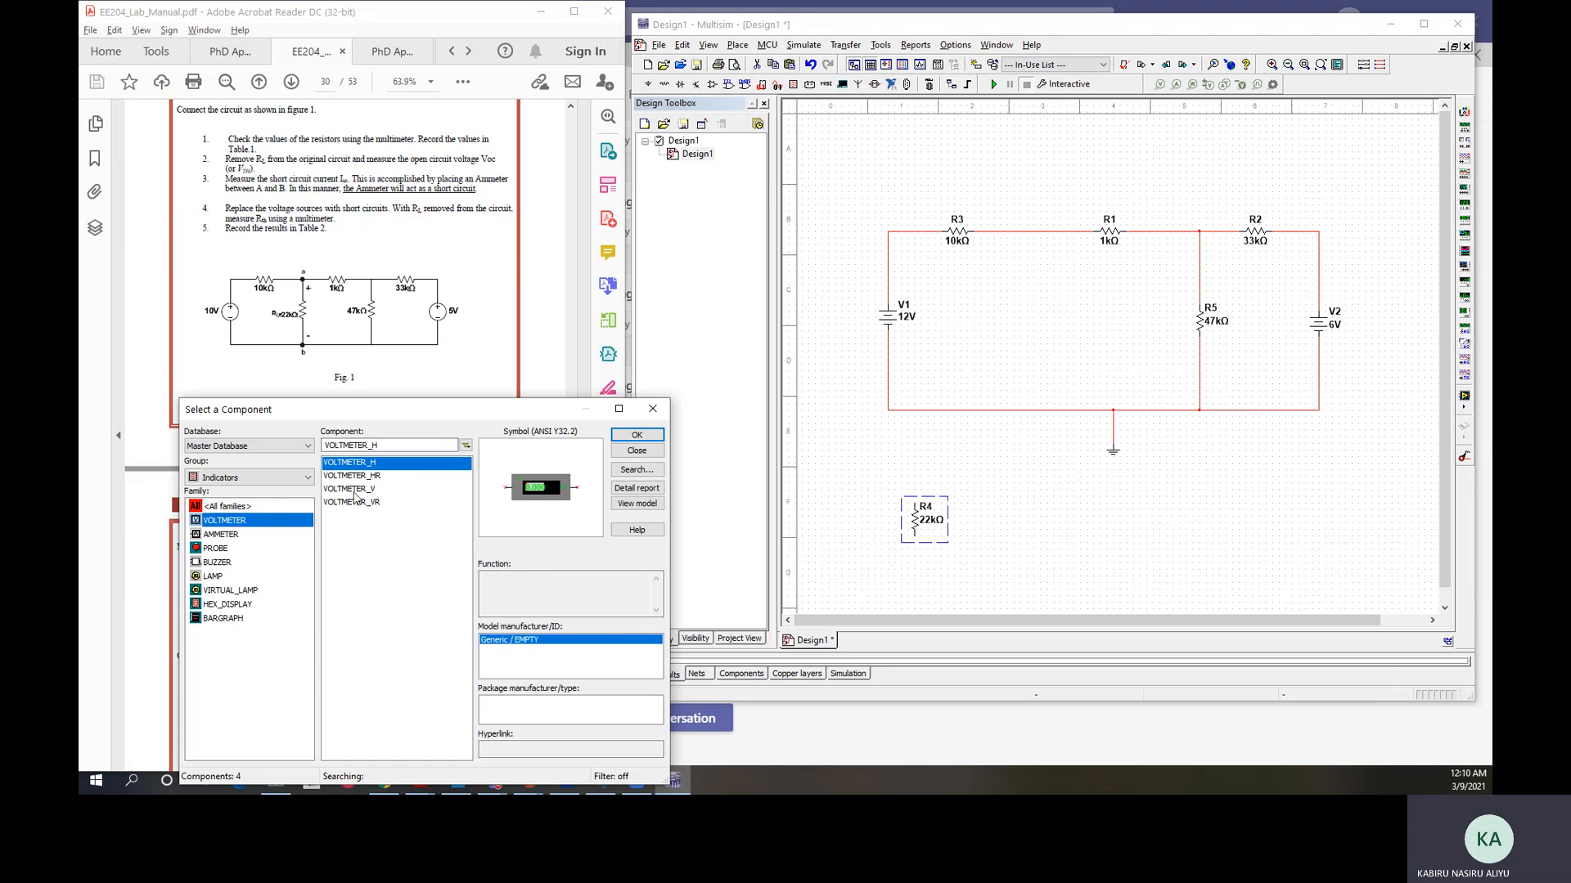
left_click(645, 439)
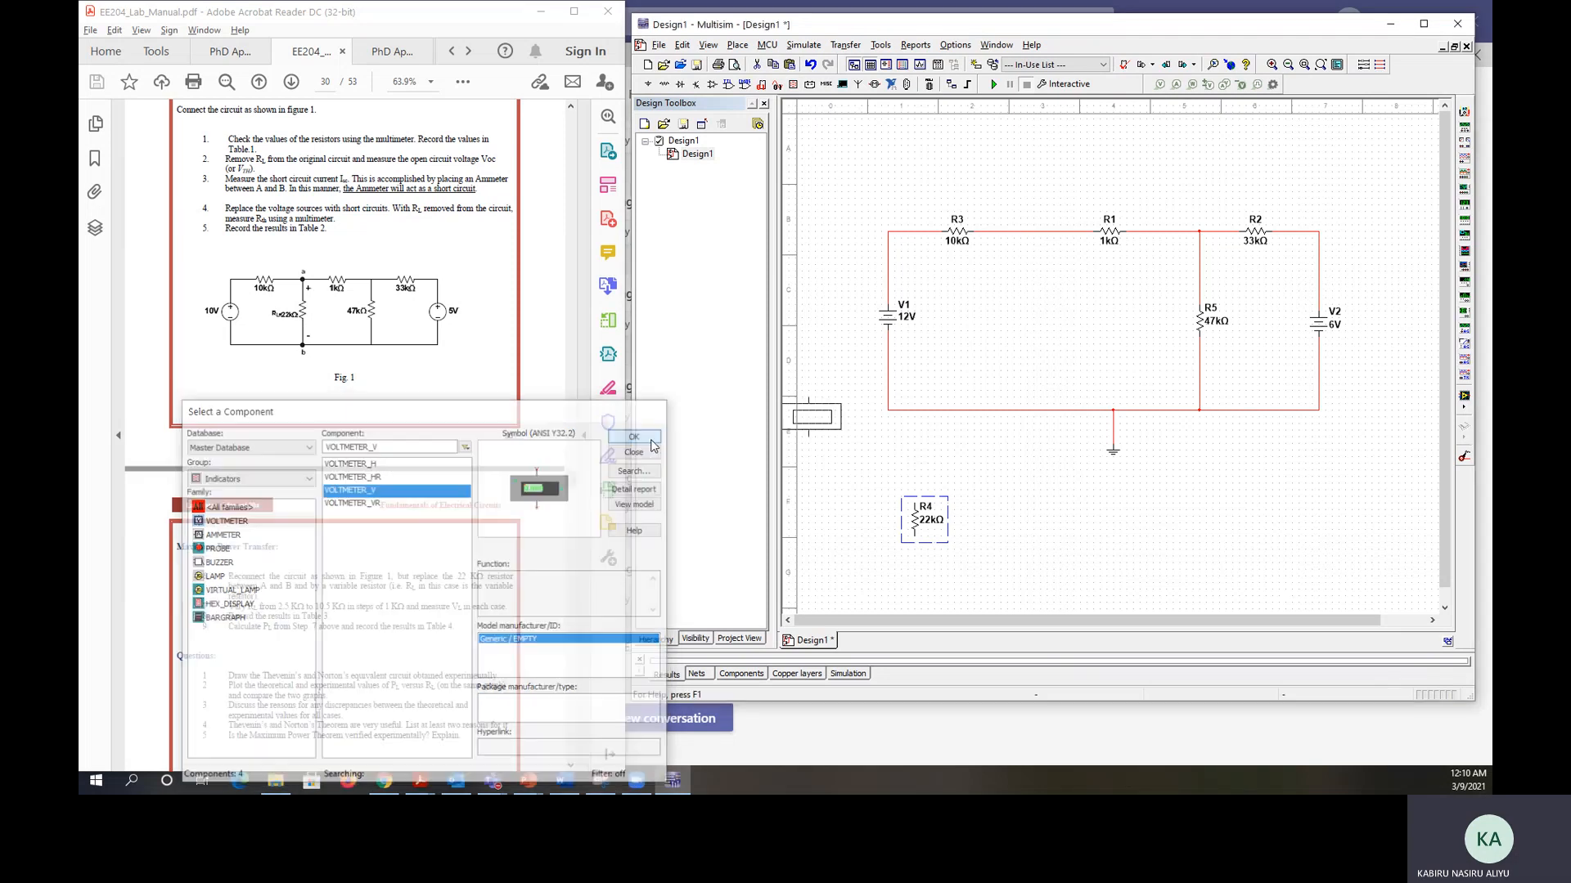
left_click(1034, 301)
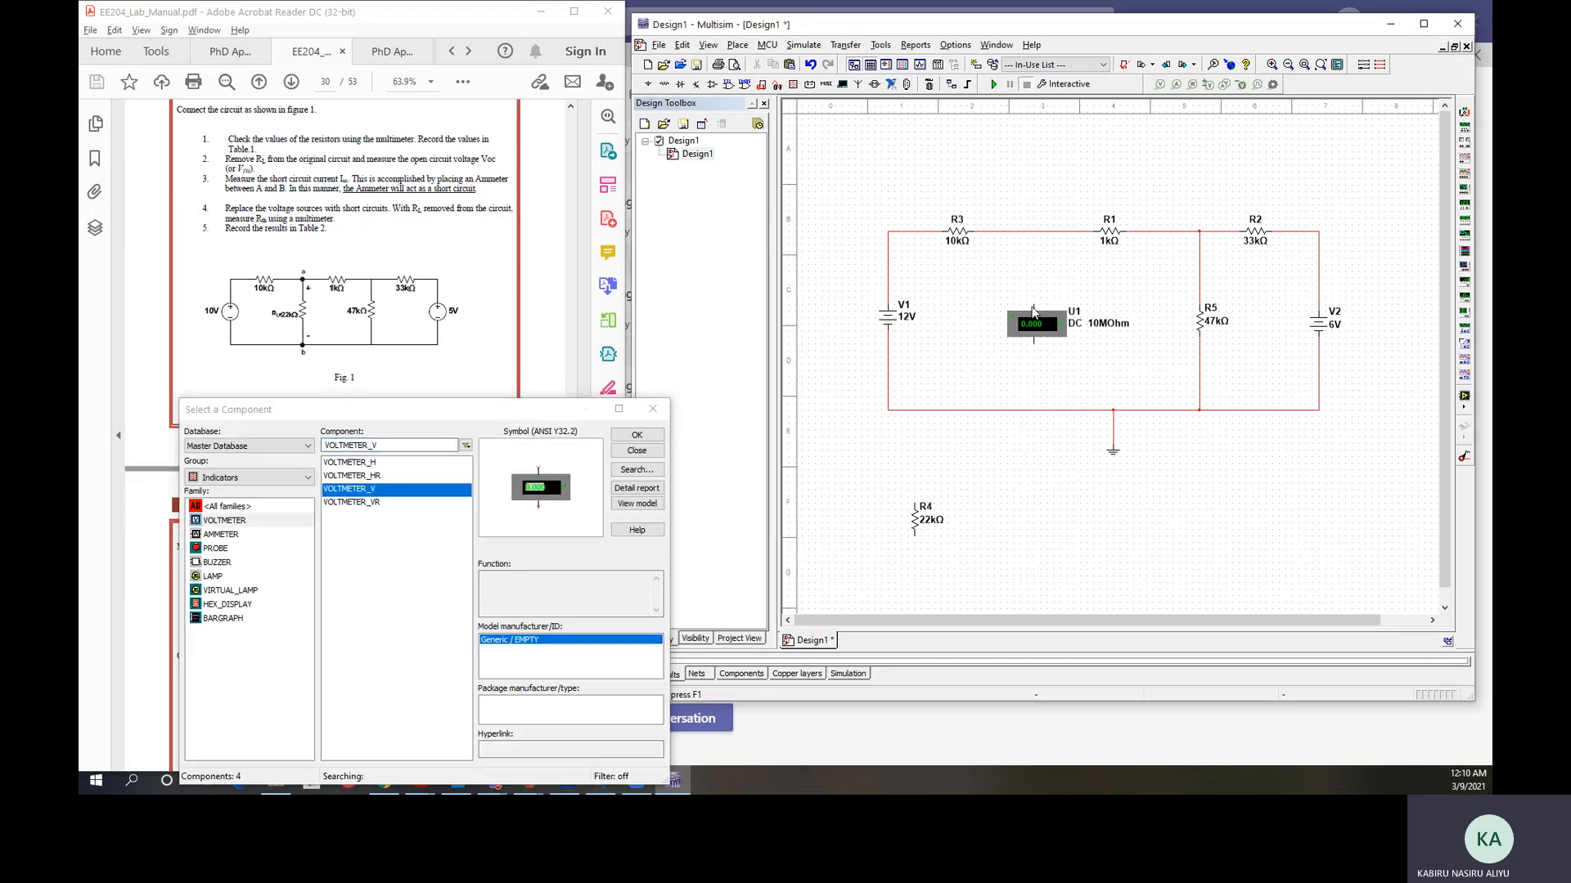
- Wire the voltmeter between the R3–R1 wire and the bottom wire, then run and stop the simulation to measure the open-circuit voltage
left_click(1032, 303)
left_click(1029, 233)
left_click(1033, 343)
left_click(1028, 414)
key("Delete")
left_click(1033, 345)
left_click(1031, 409)
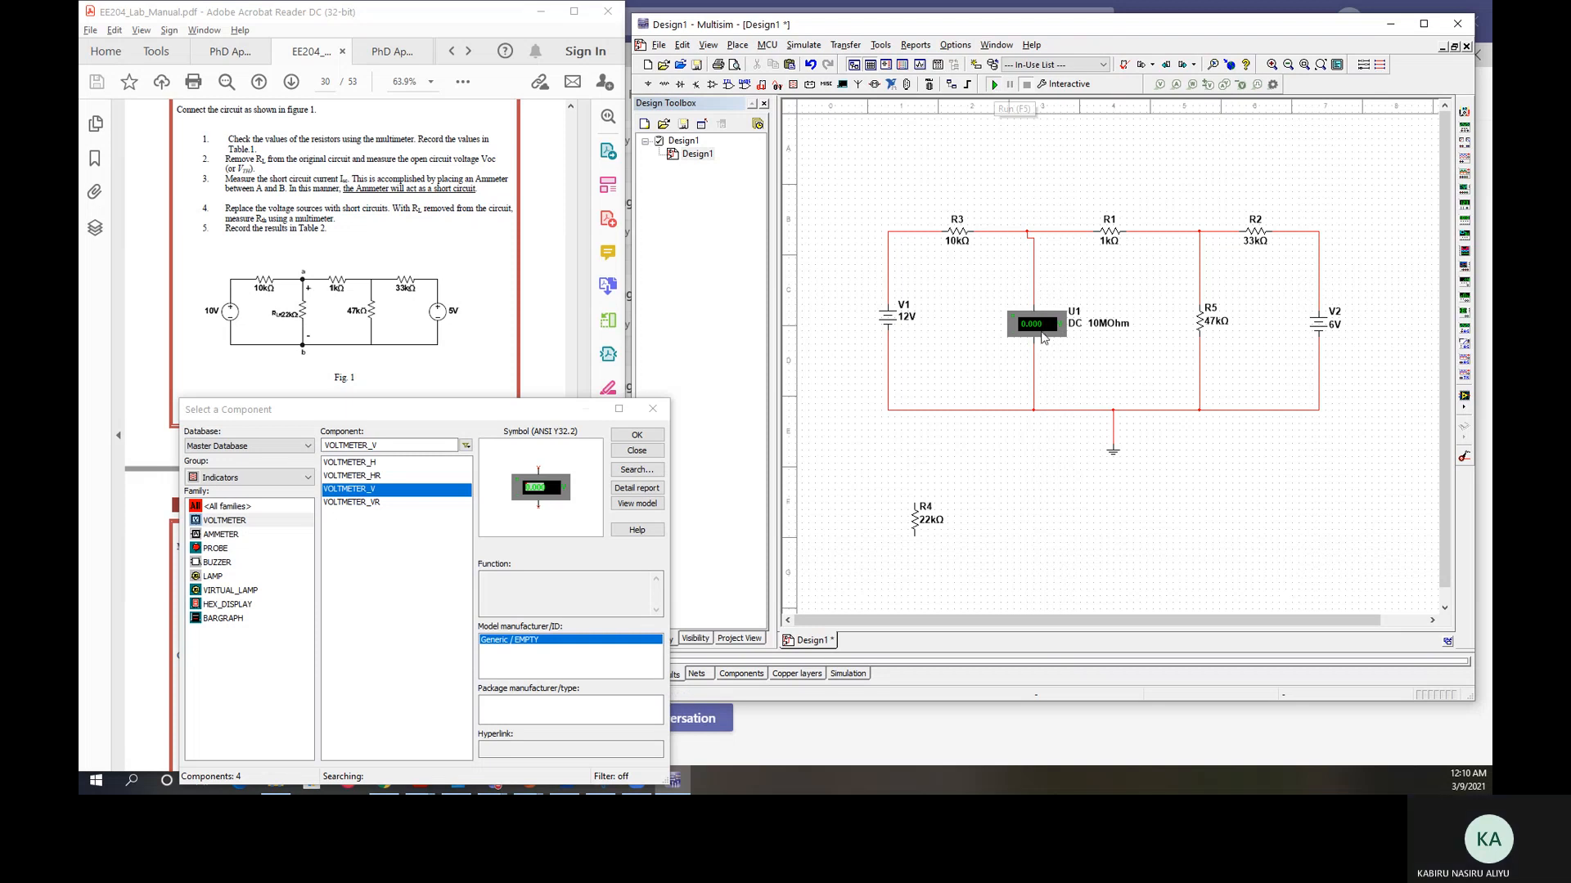
key("F5")
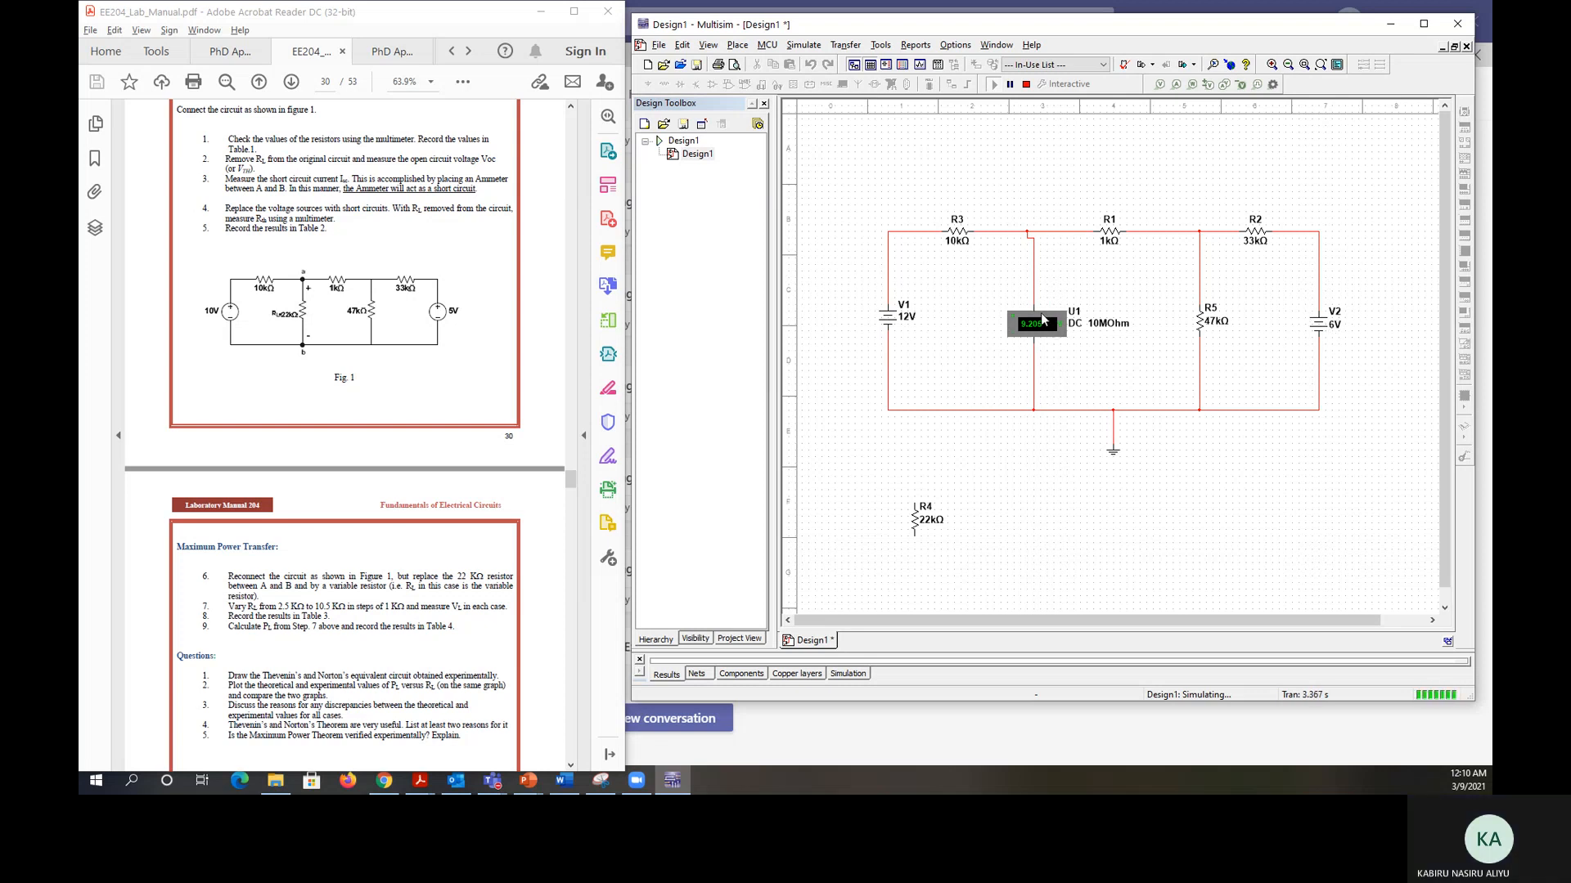
left_click(1024, 85)
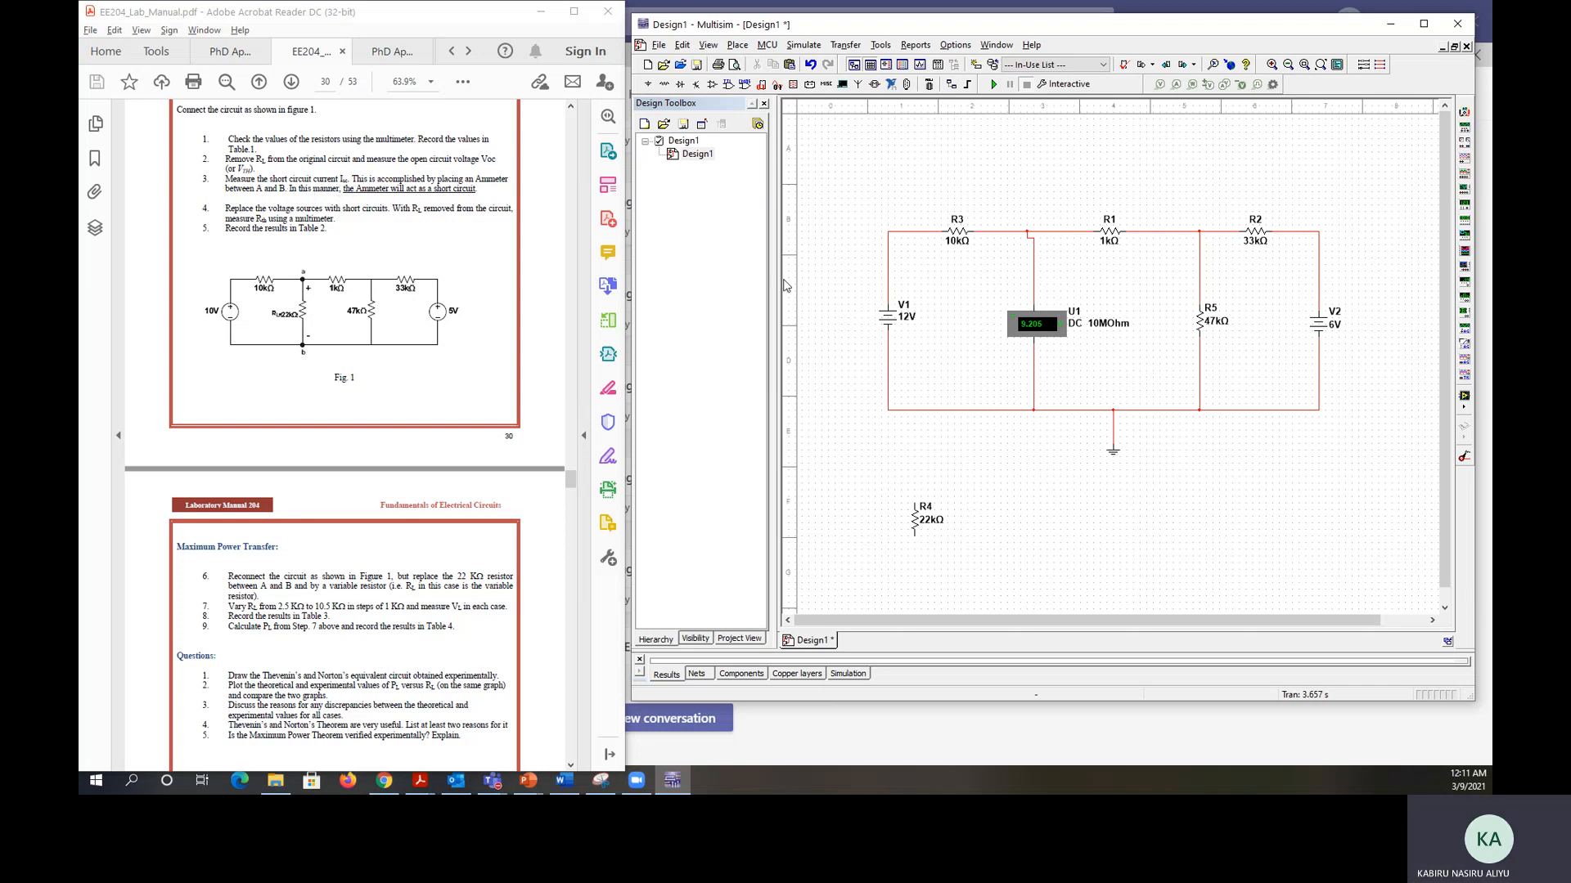
- Delete the voltmeter's wires and move it below the circuit beside R4
left_click(1034, 265)
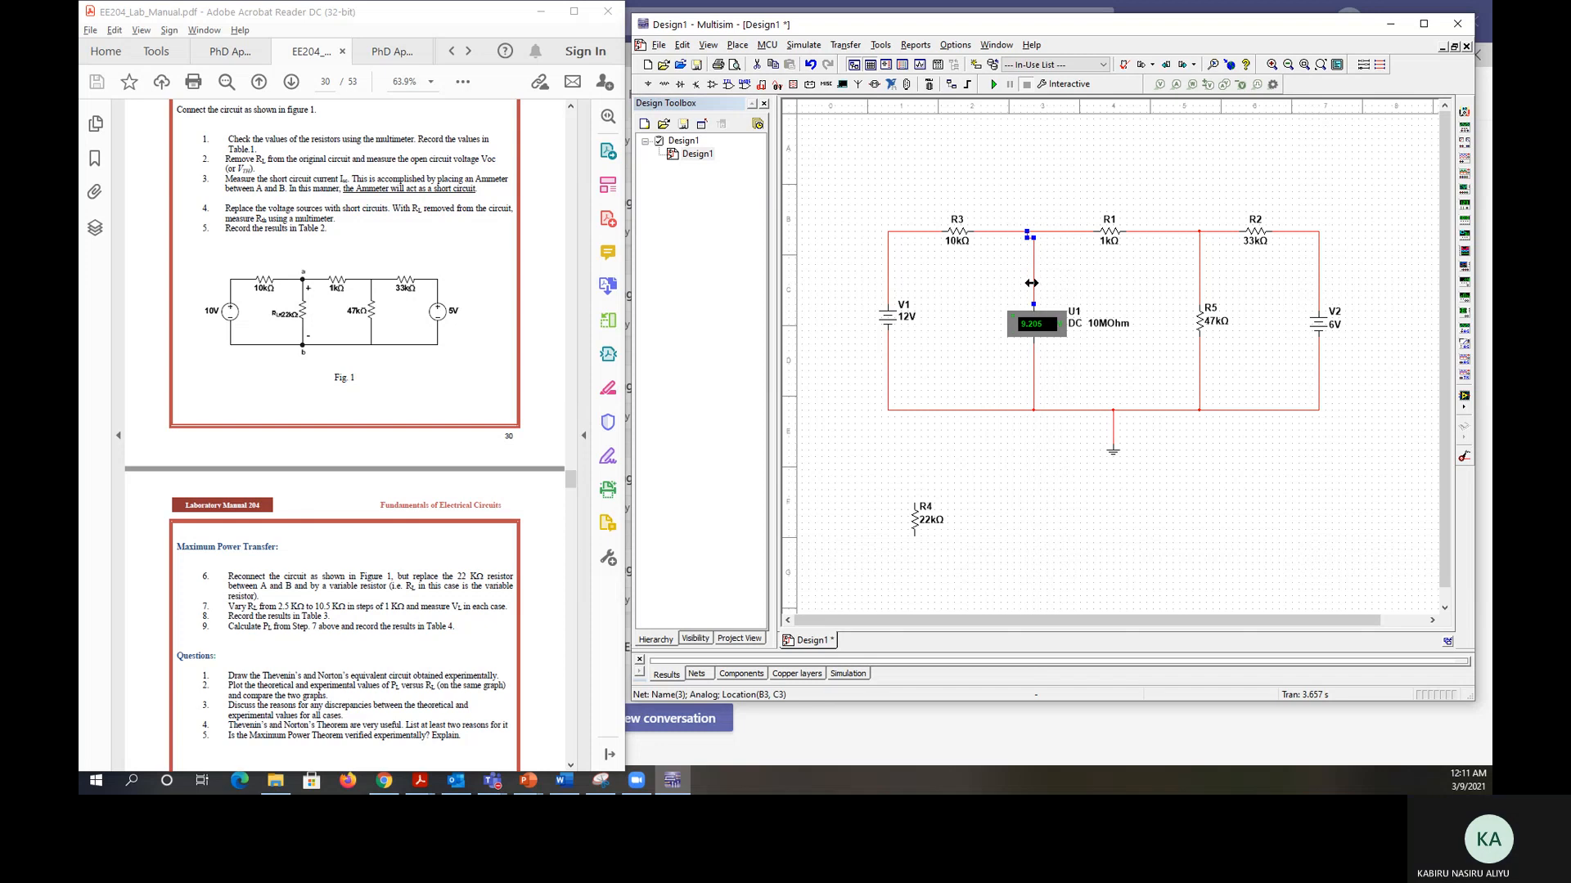
key("Delete")
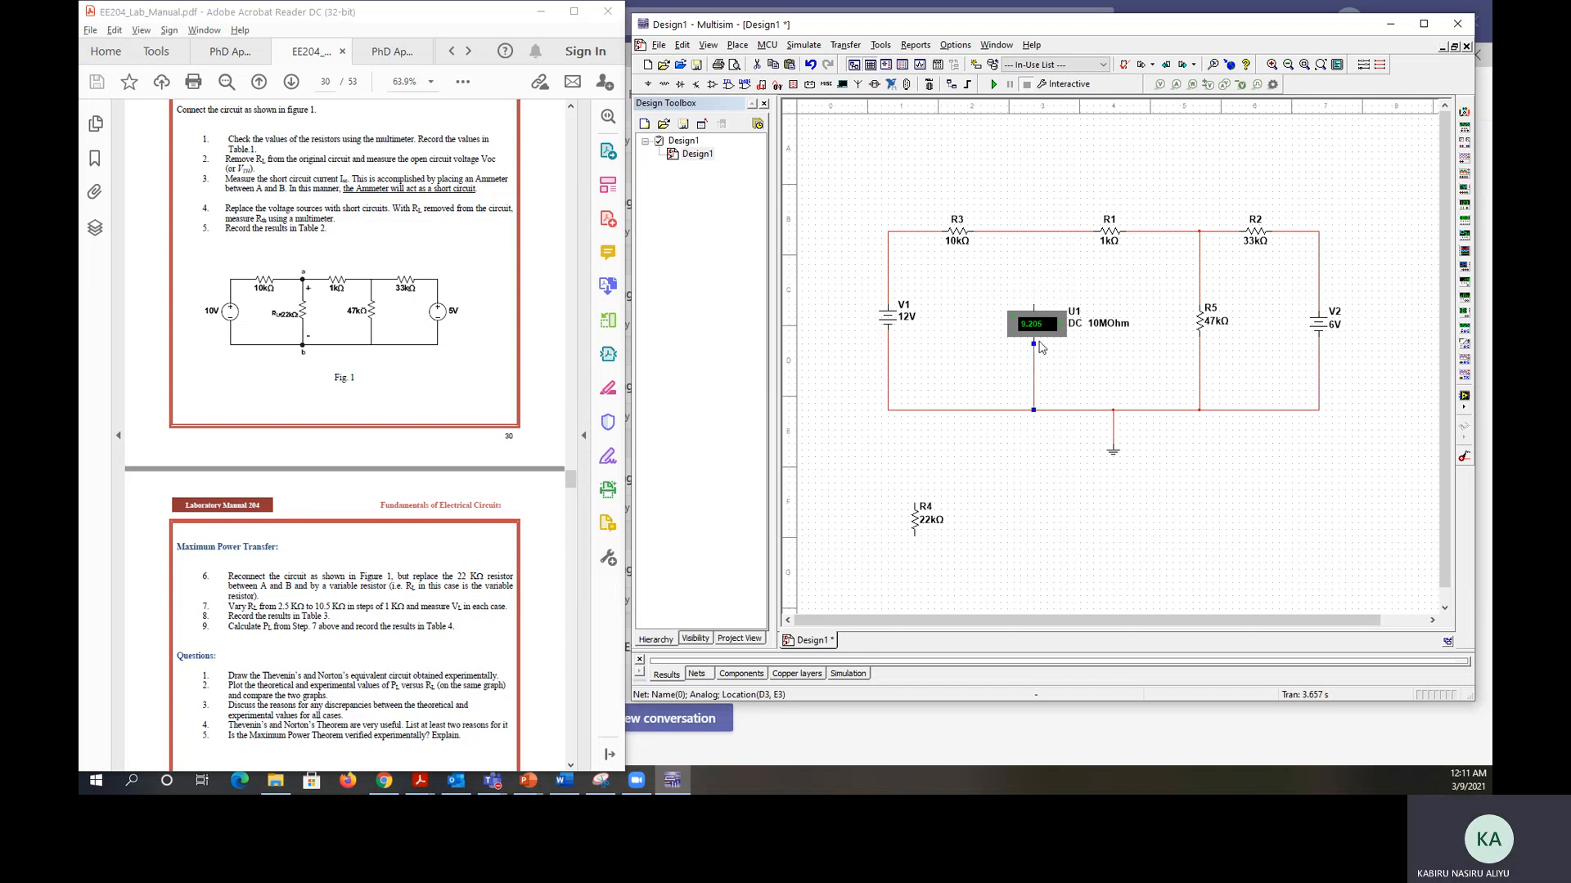
left_click_drag(1037, 327, 996, 496)
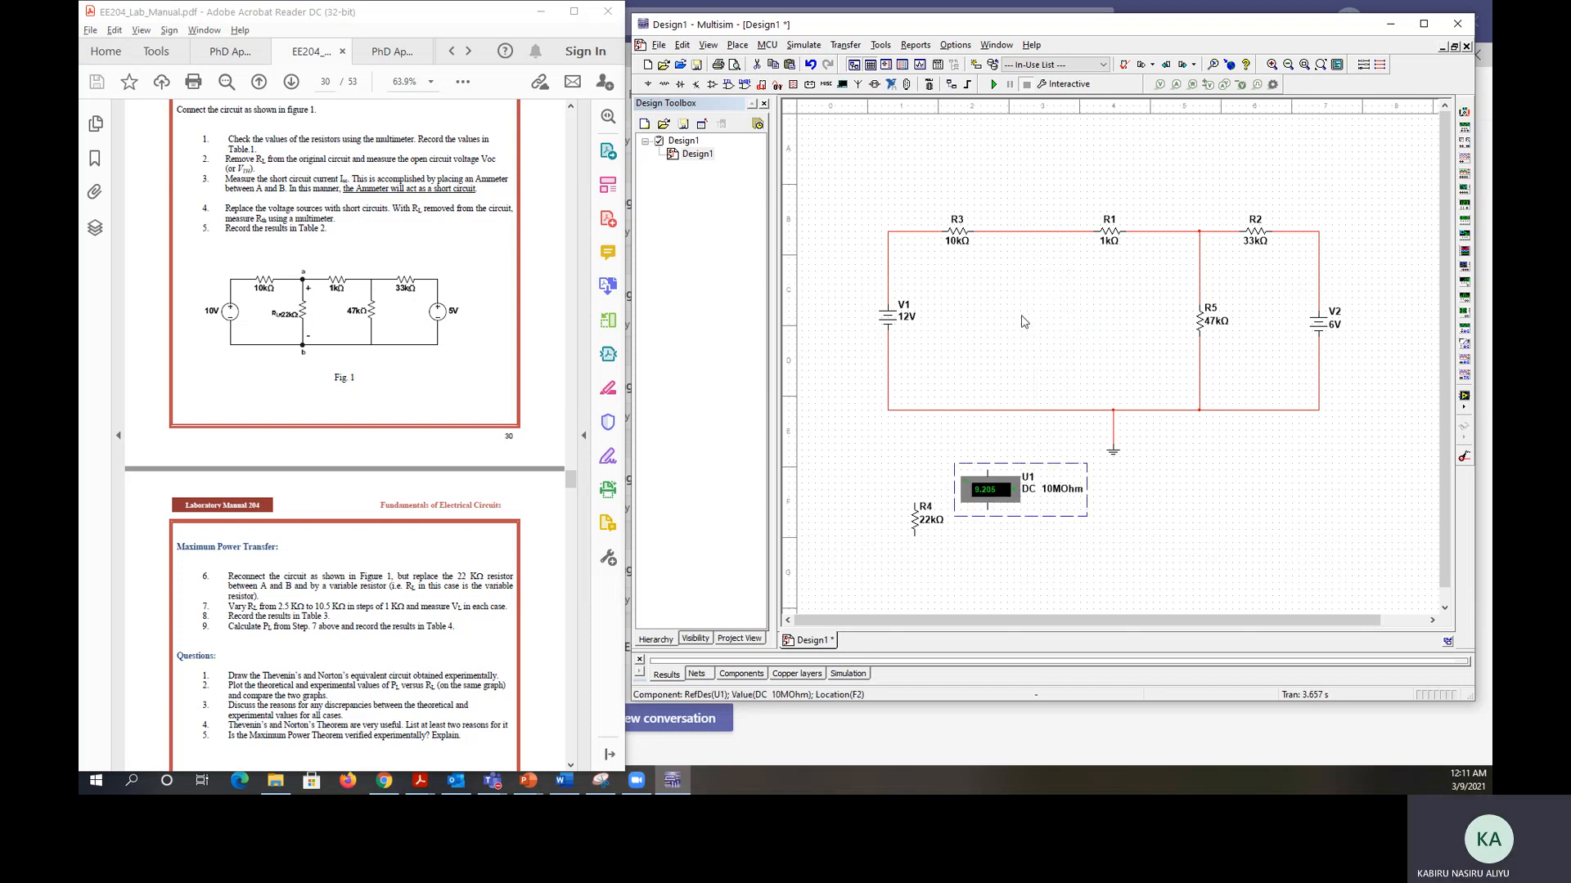
- Place a vertical ammeter (AMMETER_V) in the open branch between the R3–R1 wire and the bottom wire
left_click(794, 85)
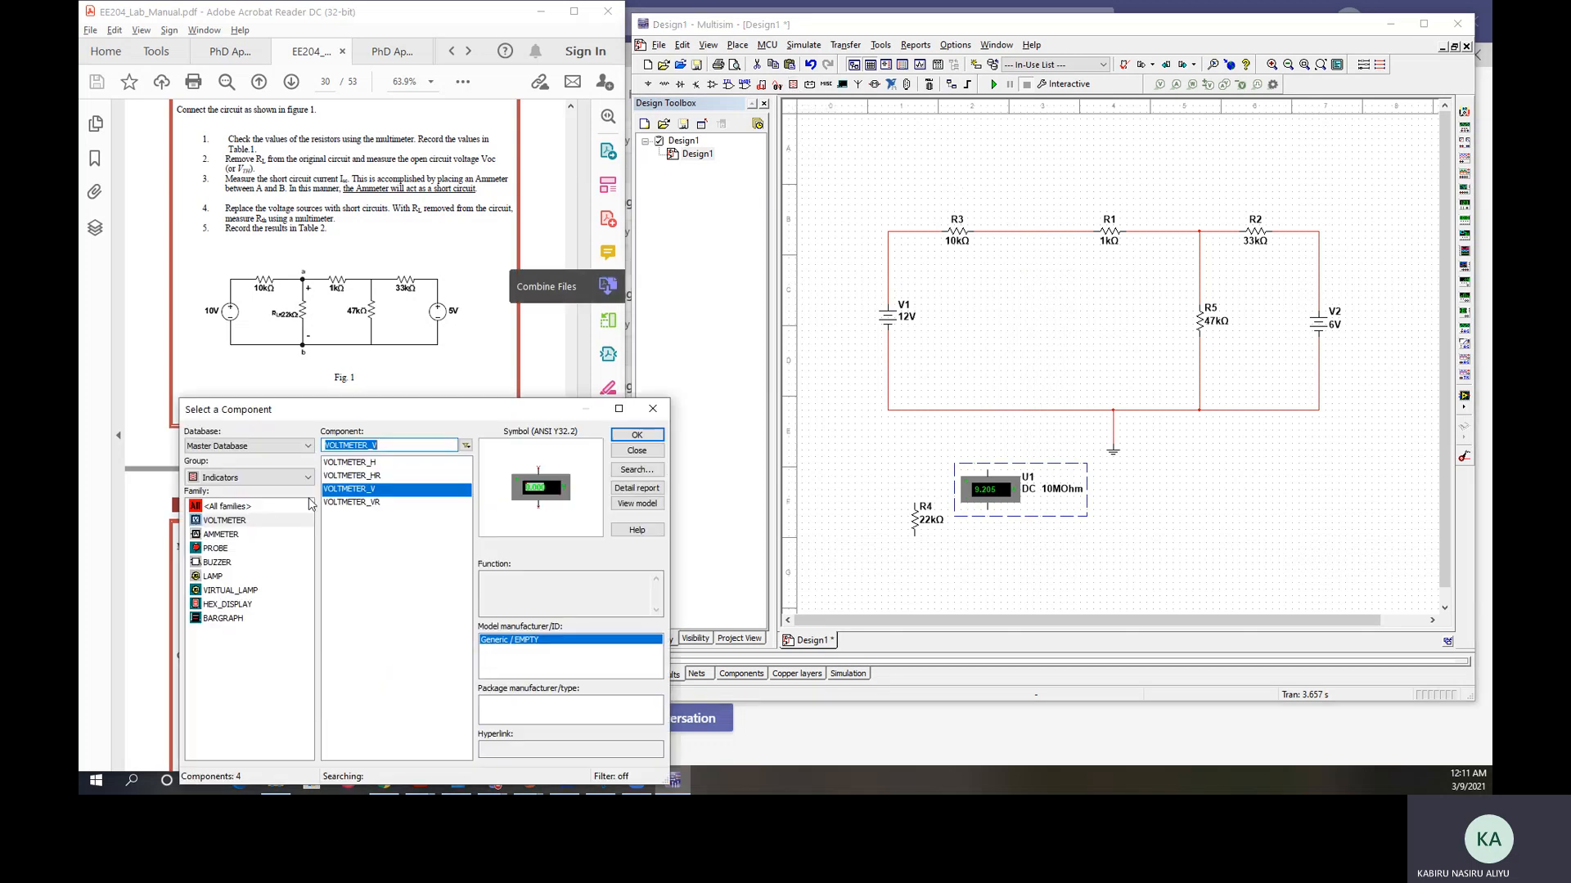
left_click(246, 535)
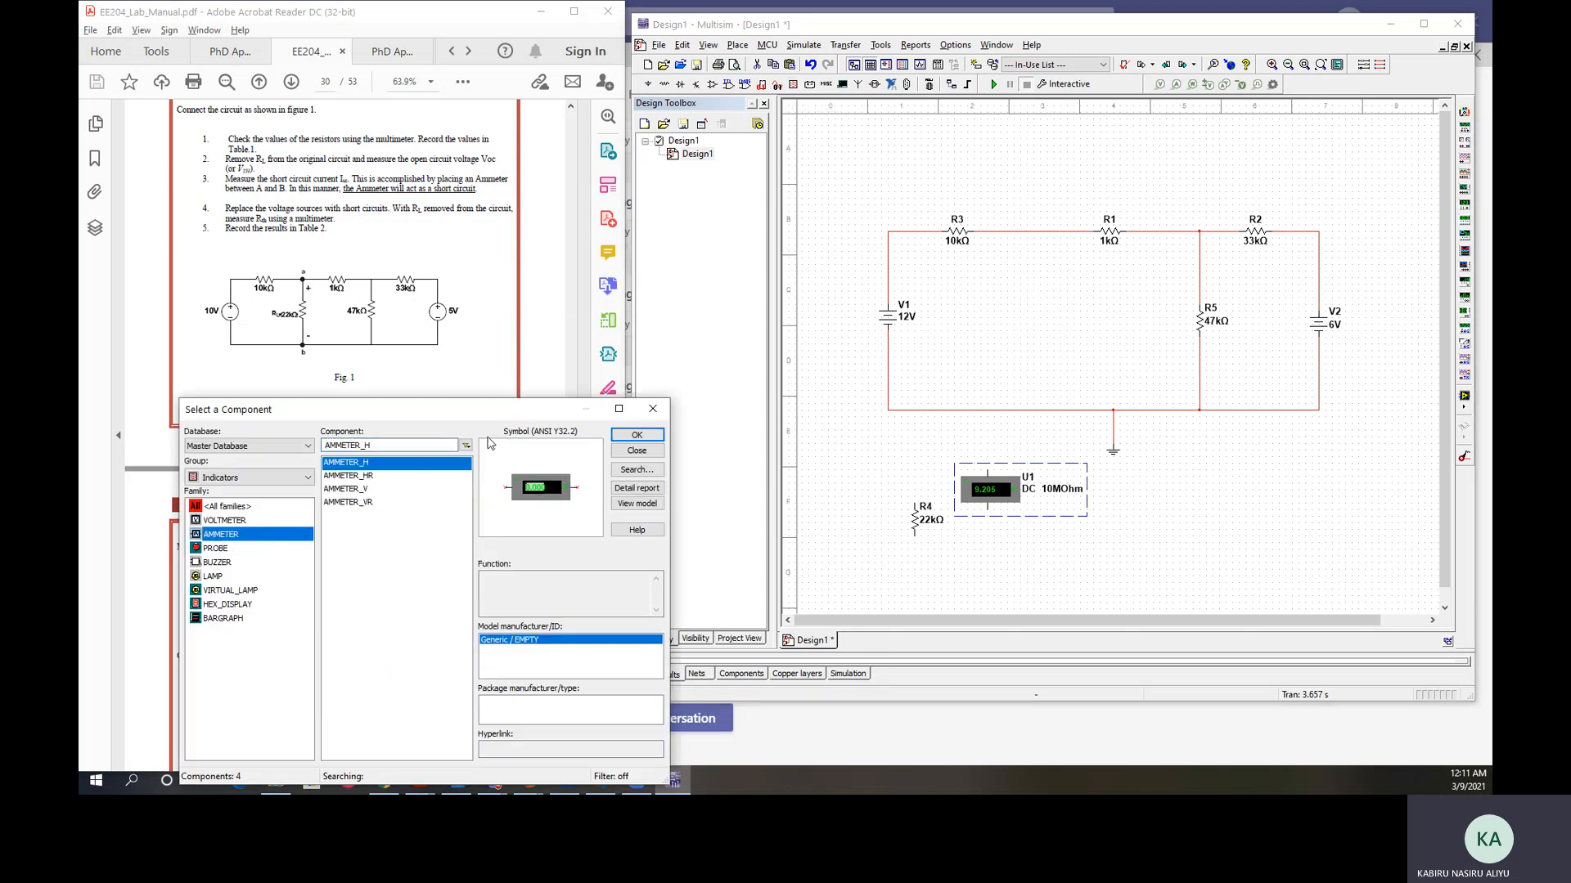
key("Down")
key("Down")
left_click(638, 436)
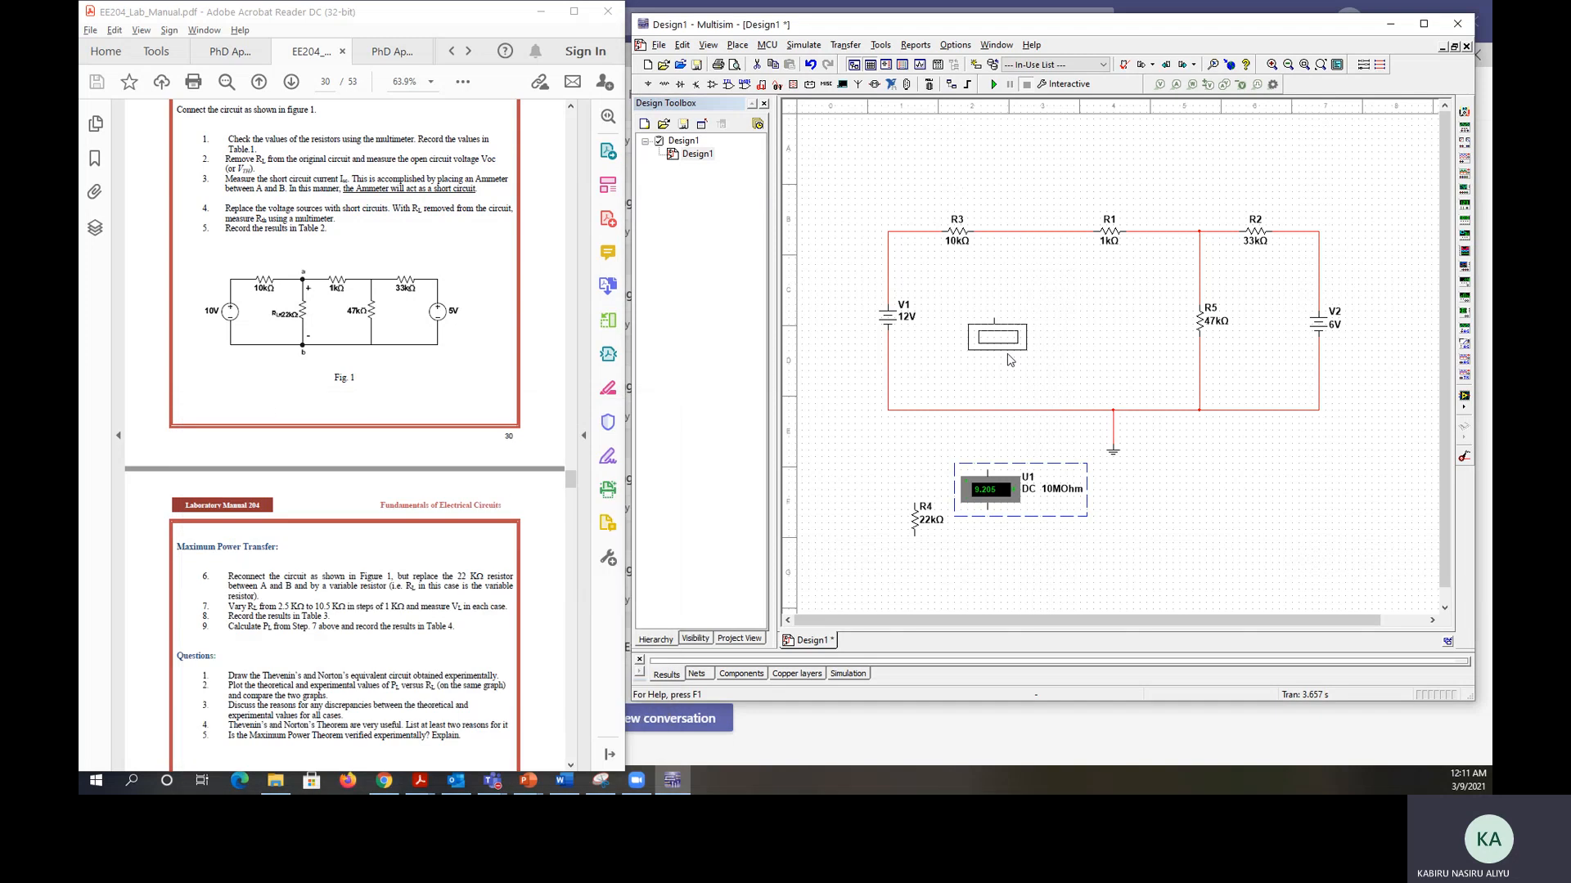
left_click(1049, 347)
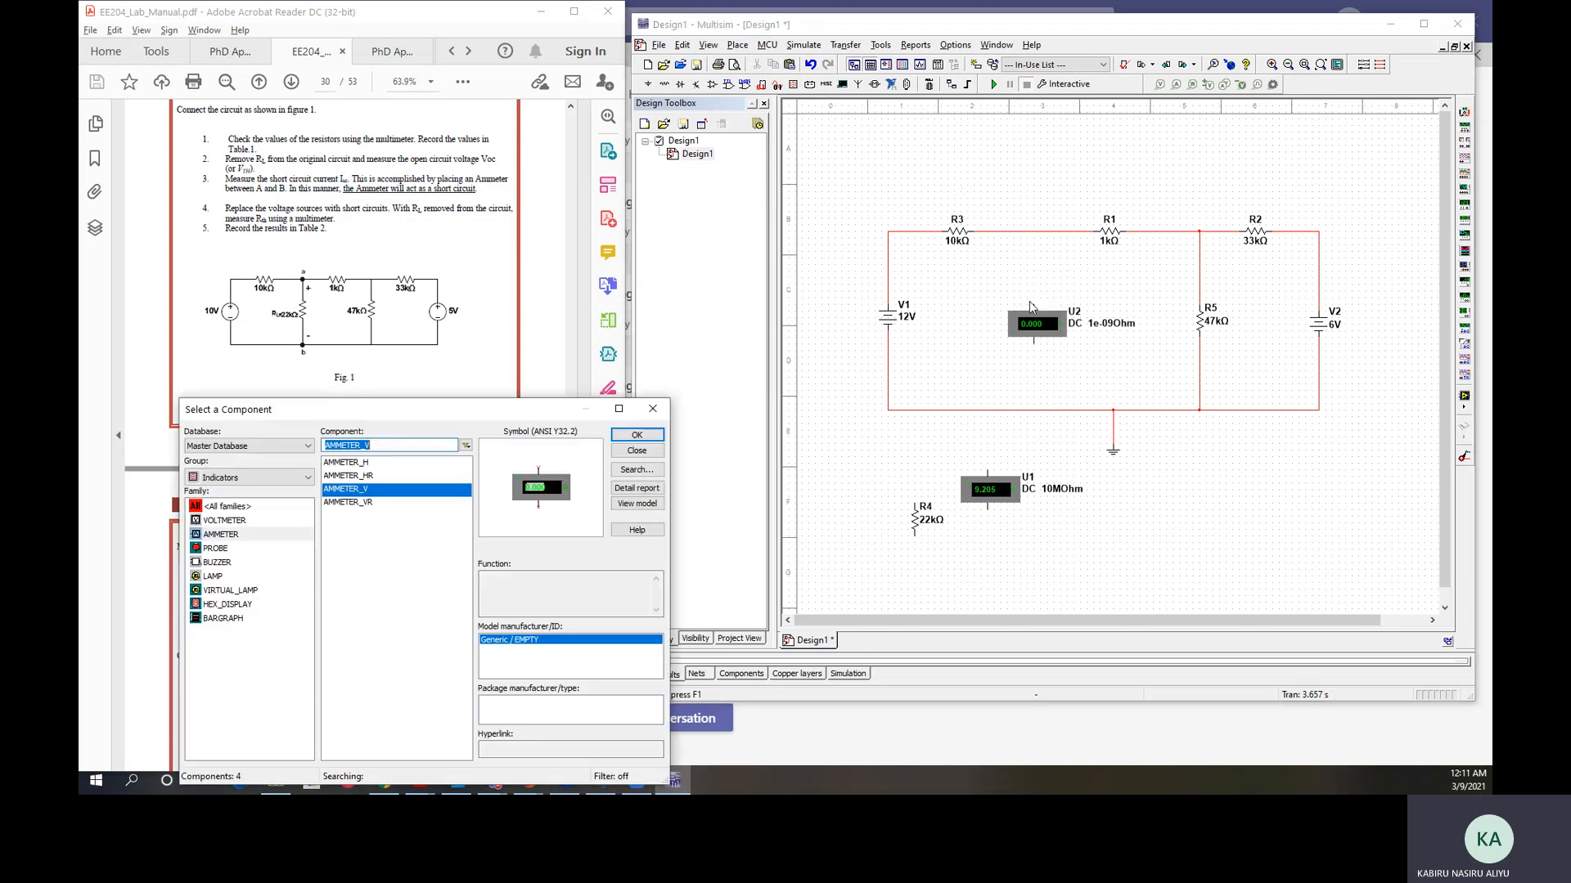
- Wire the ammeter between the R3–R1 wire and the bottom wire, and run the simulation to measure the short-circuit current
left_click(1033, 305)
left_click(1032, 233)
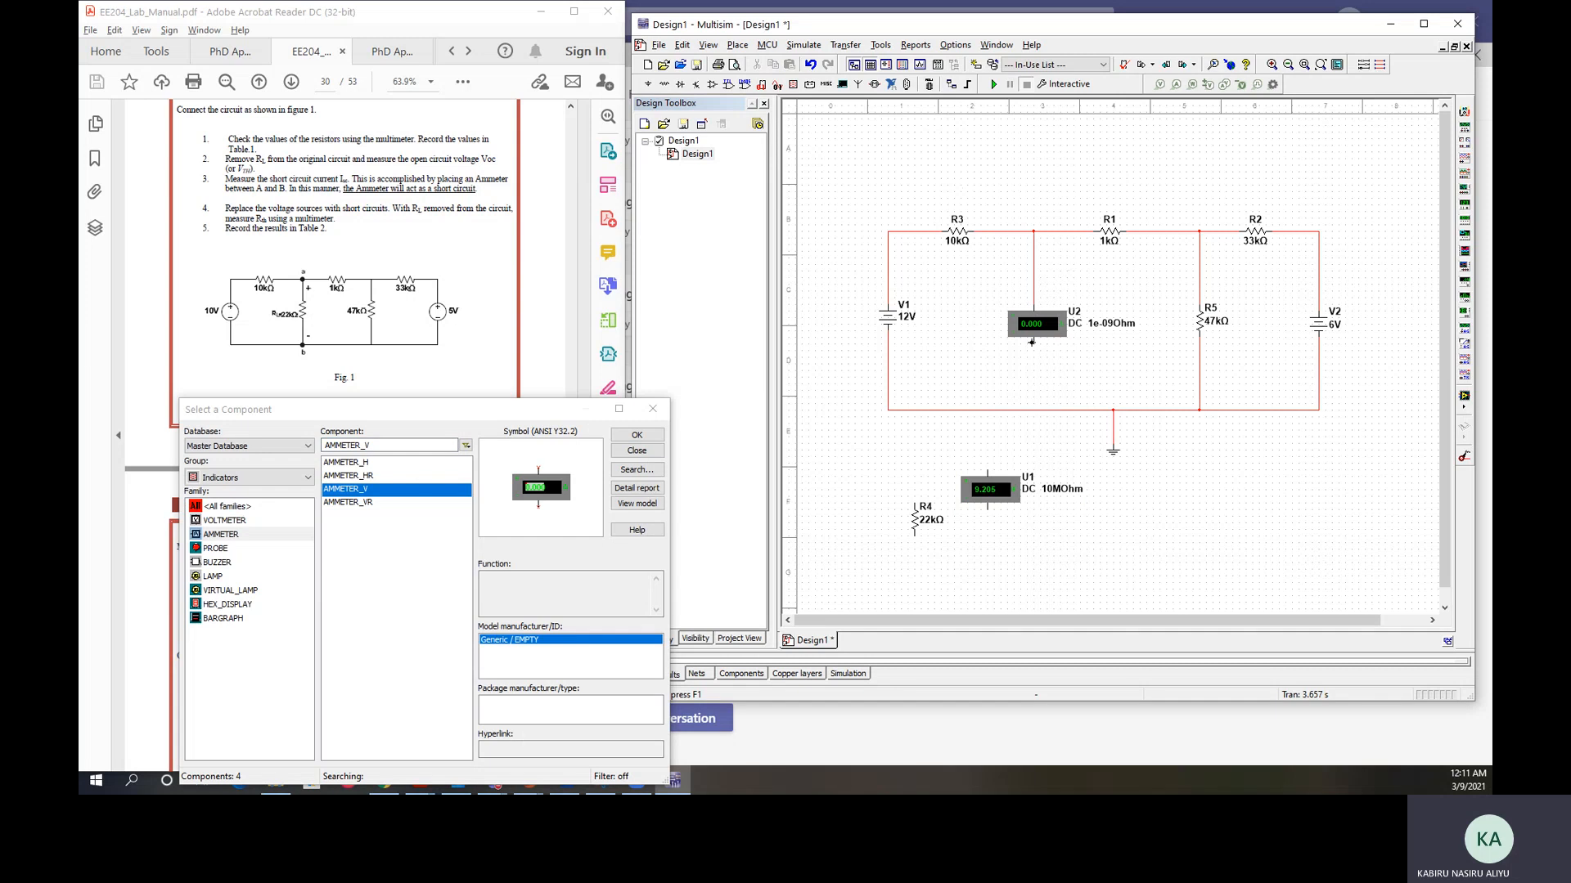
left_click(1031, 408)
left_click(993, 84)
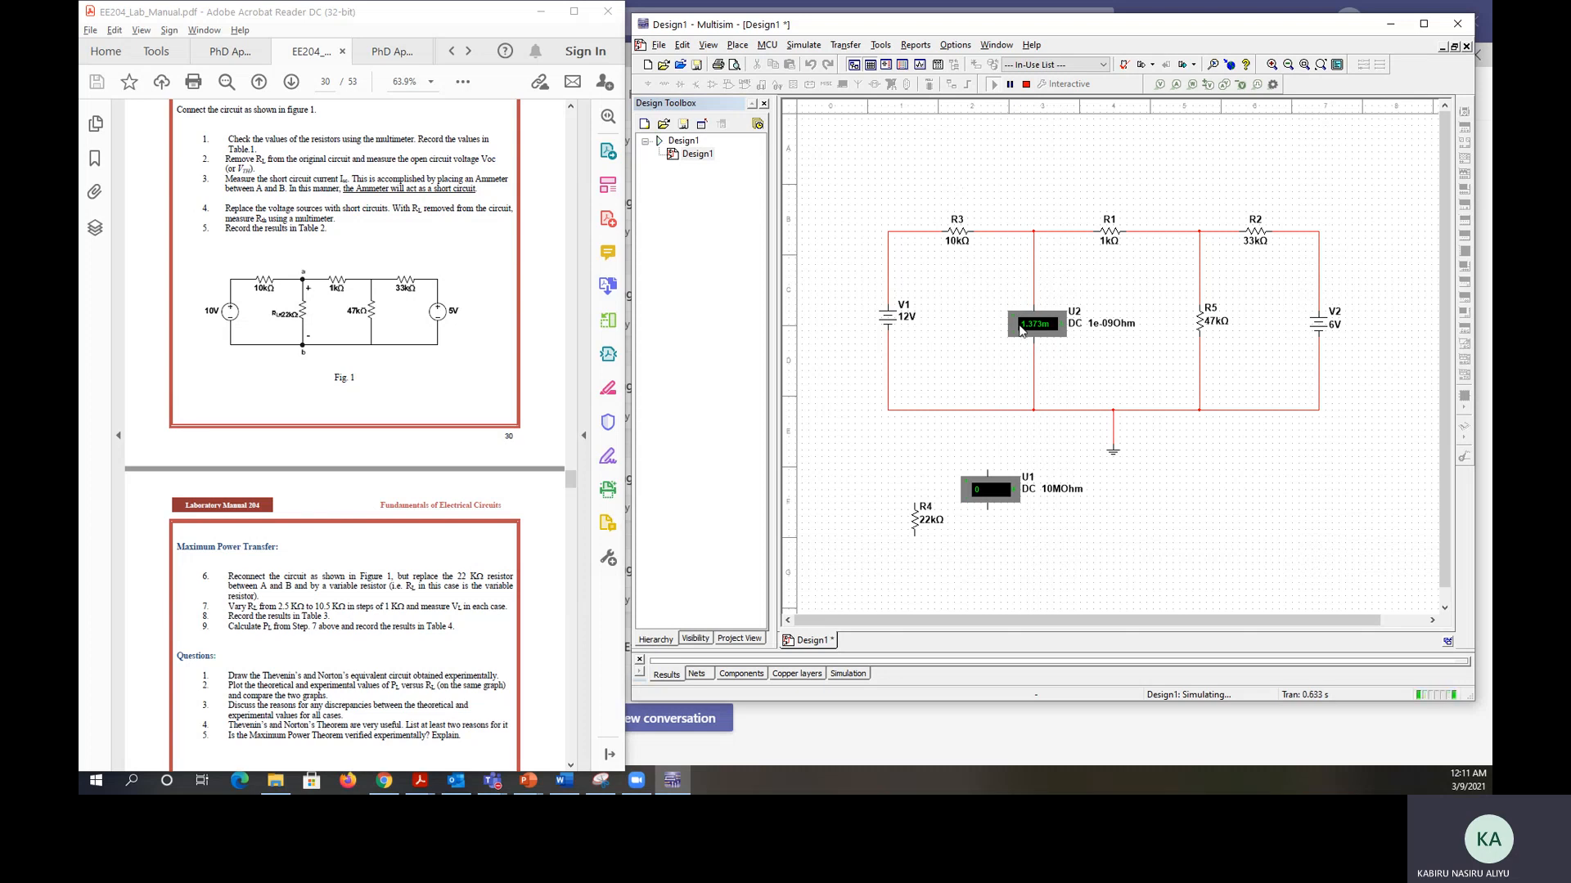
- Stop the simulation, disconnect source V1, and wire R3's free end directly to the bottom wire in its place
left_click(1026, 84)
left_click(1035, 276)
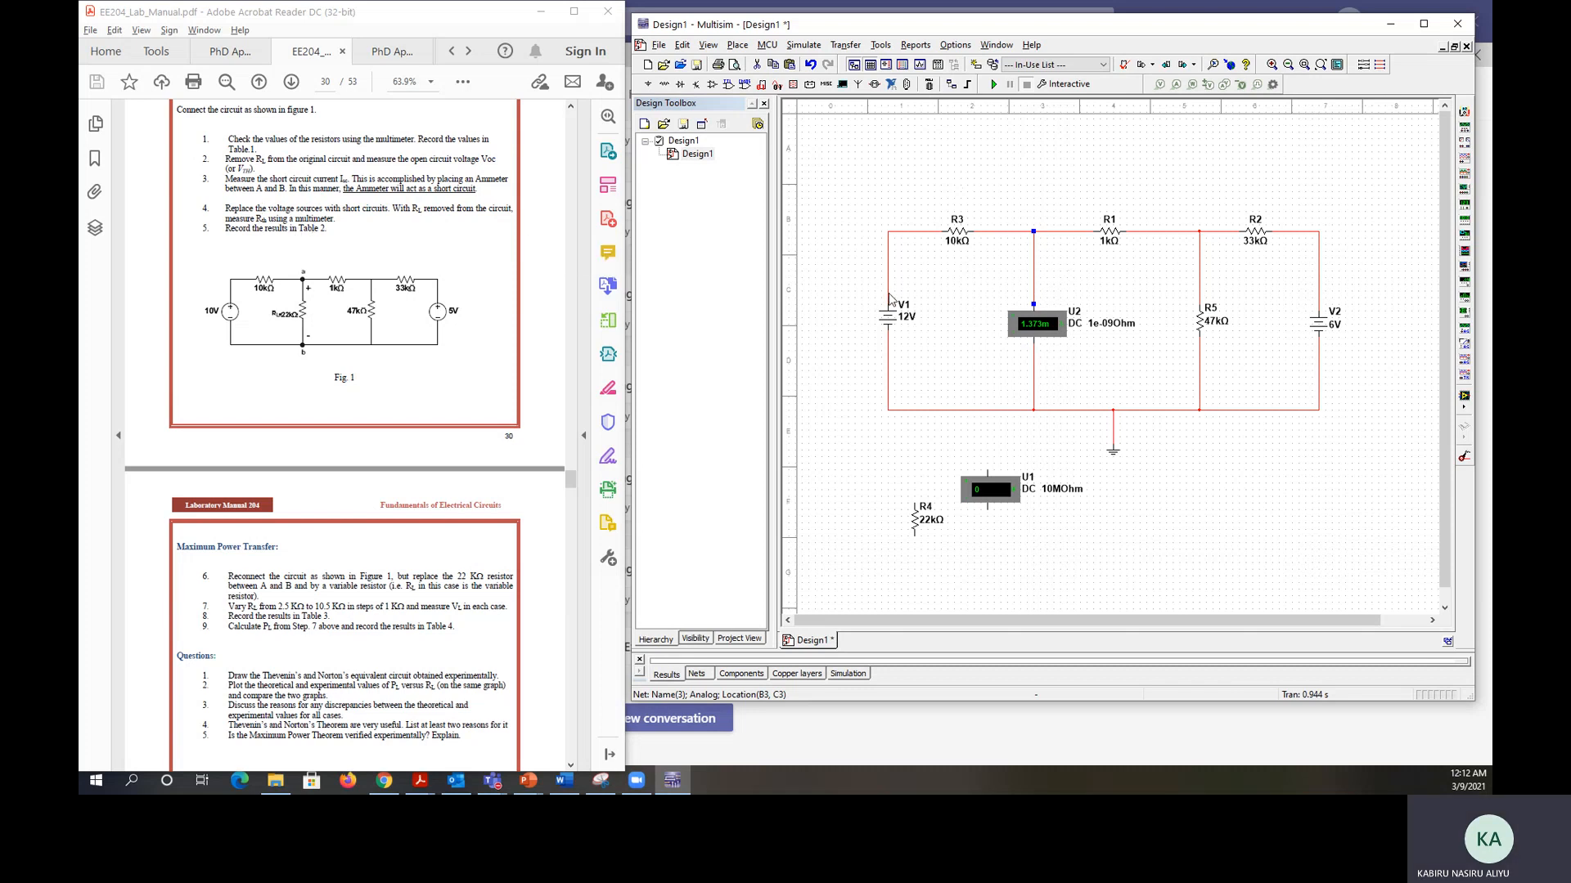
key("Delete")
left_click(889, 366)
key("Delete")
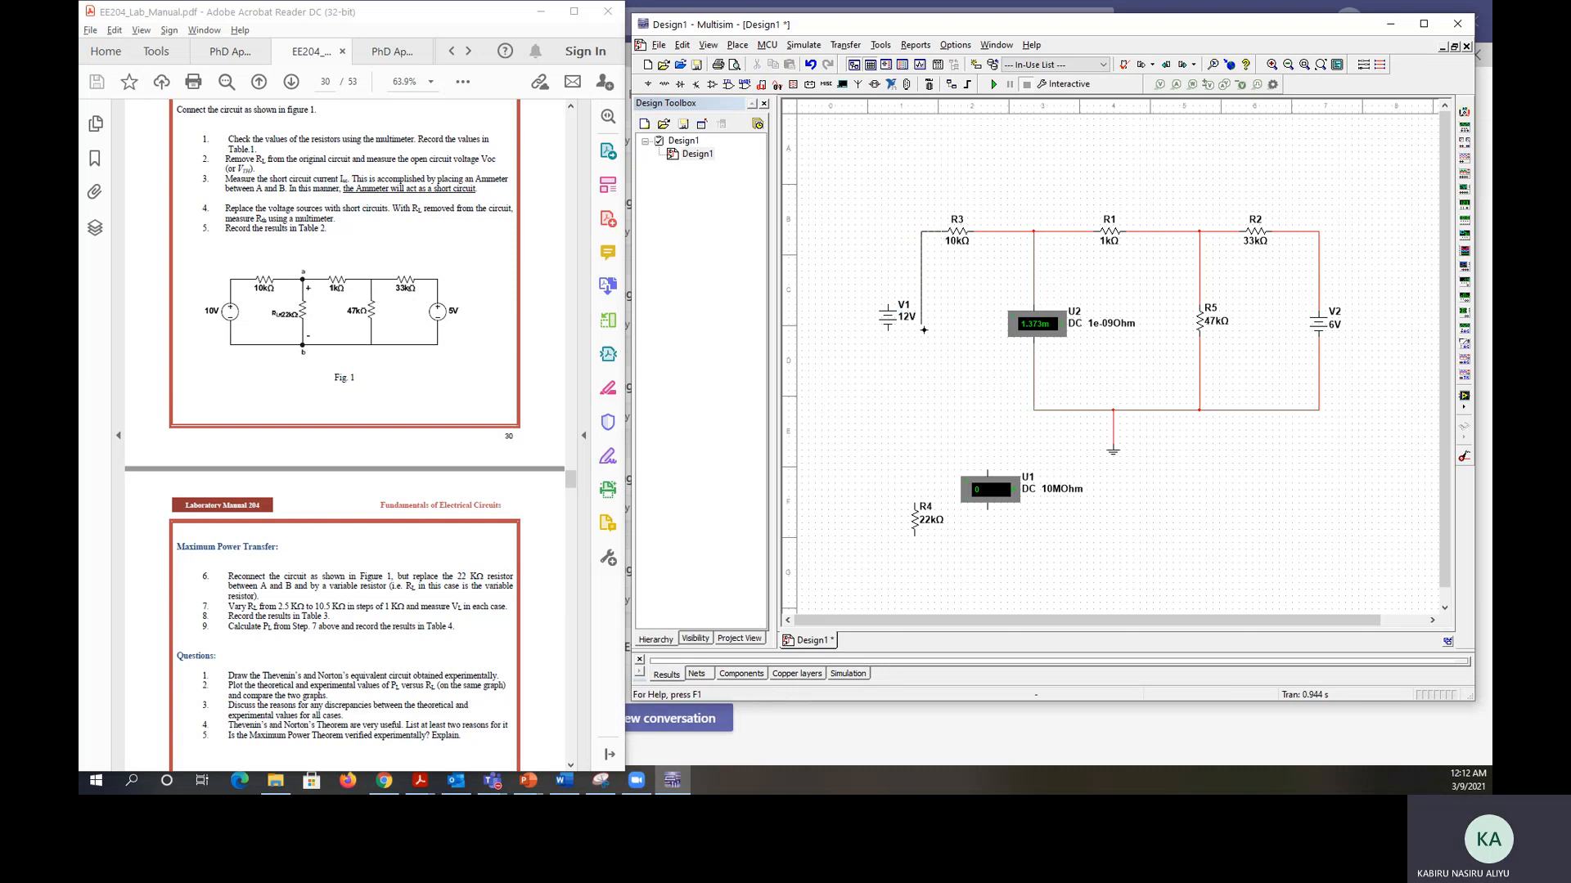
left_click(1034, 410)
- Disconnect source V2 and wire R2's free end directly to the bottom wire in its place
left_click(1319, 292)
key("Delete")
left_click(1319, 377)
key("Delete")
left_click(1273, 232)
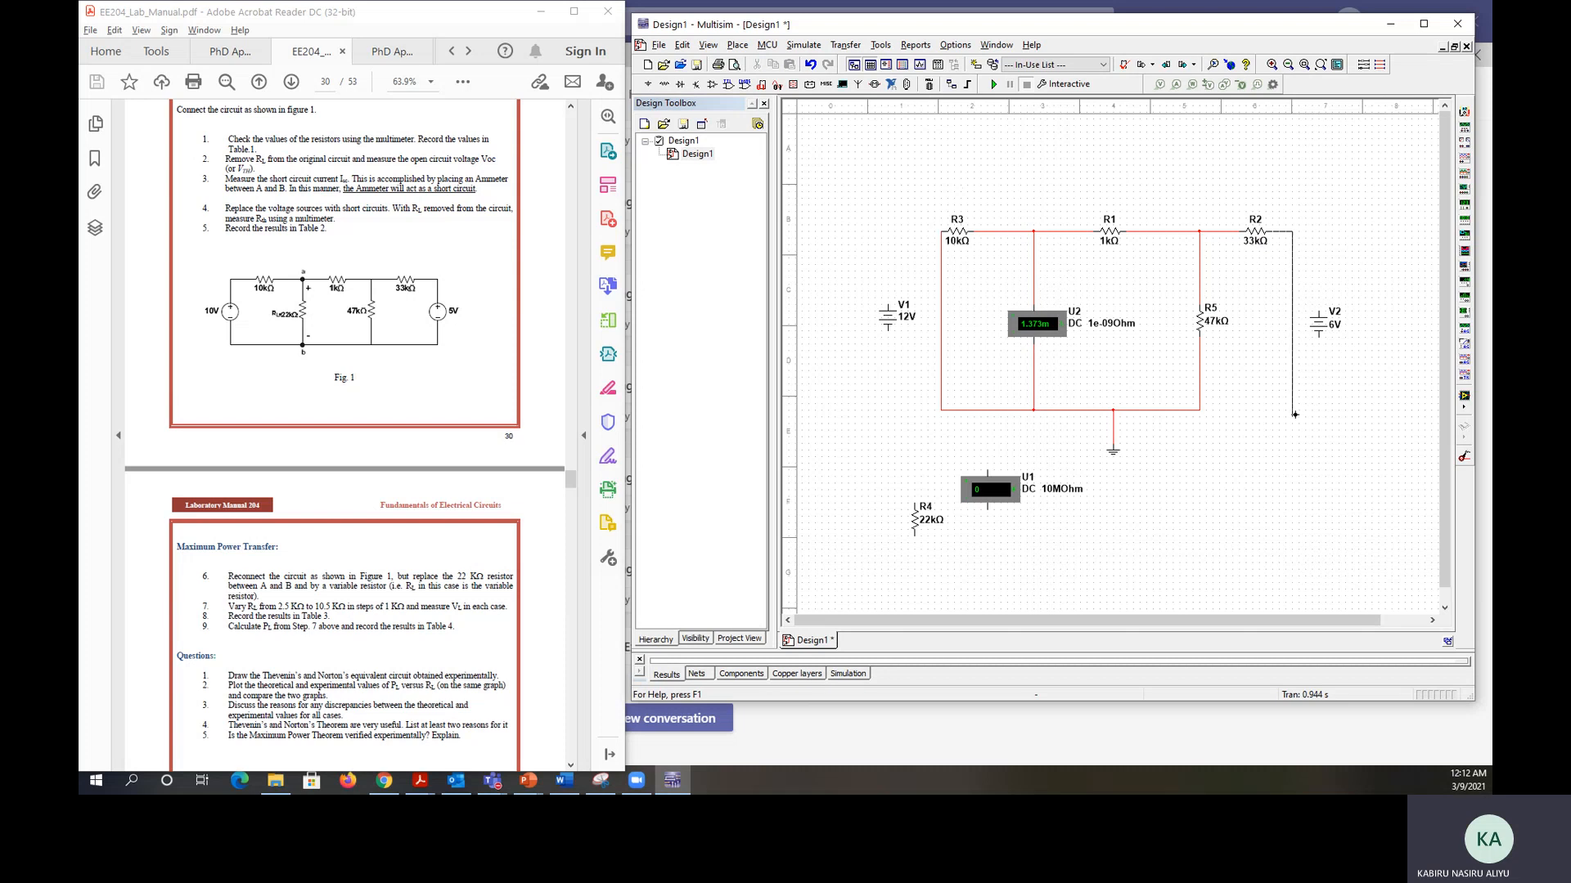
left_click(1200, 409)
- Delete the wires of ammeter U2 and move it below the circuit beside the voltmeter
left_click(1034, 274)
key("Delete")
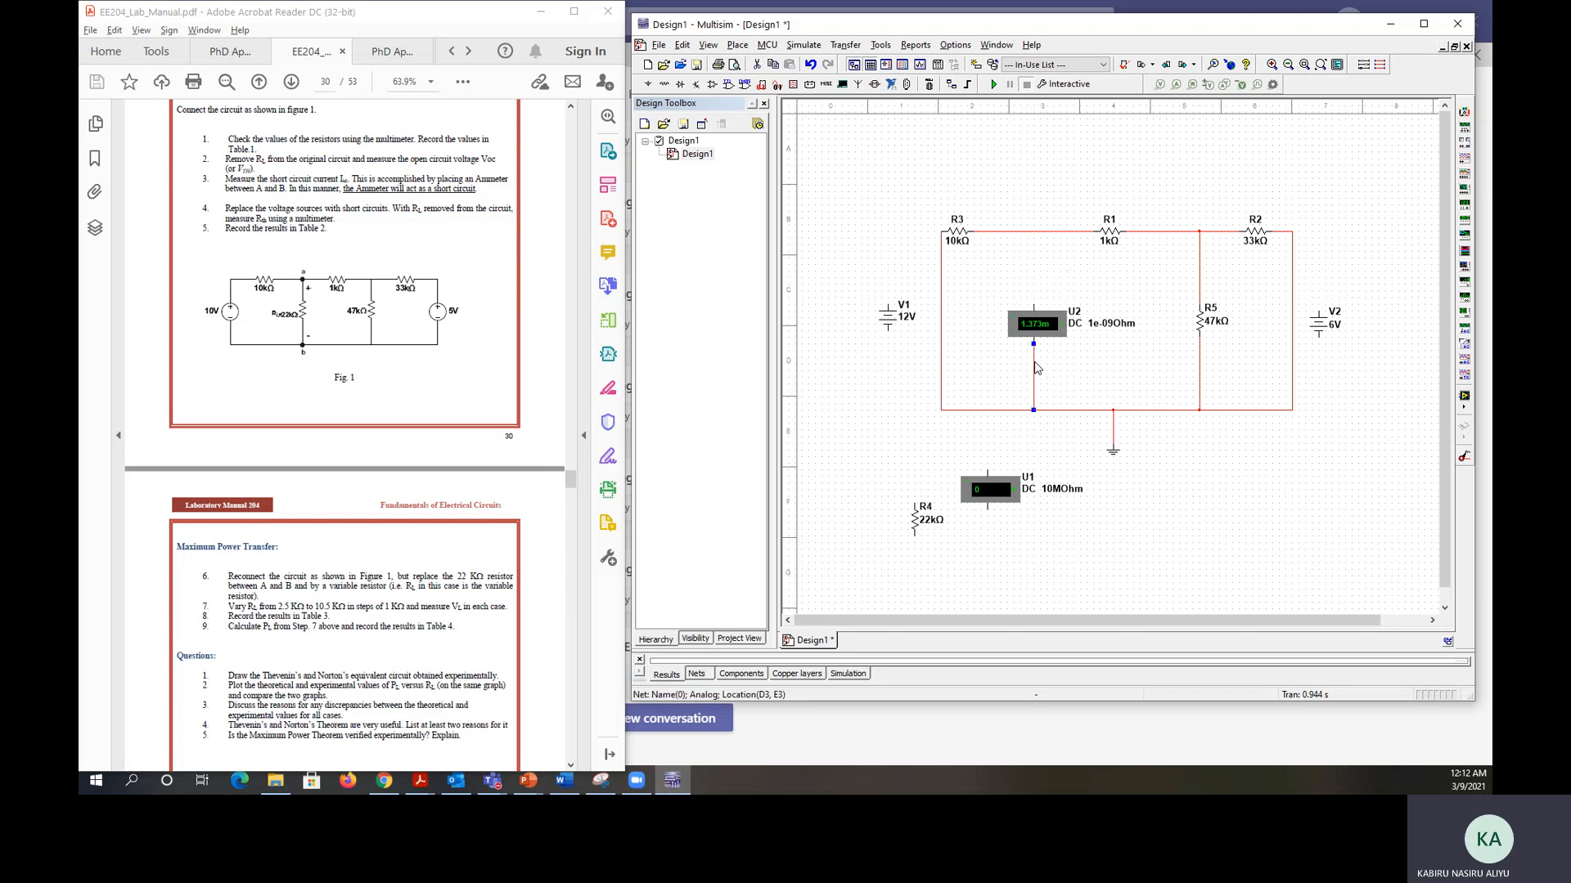
left_click_drag(1036, 334, 1109, 533)
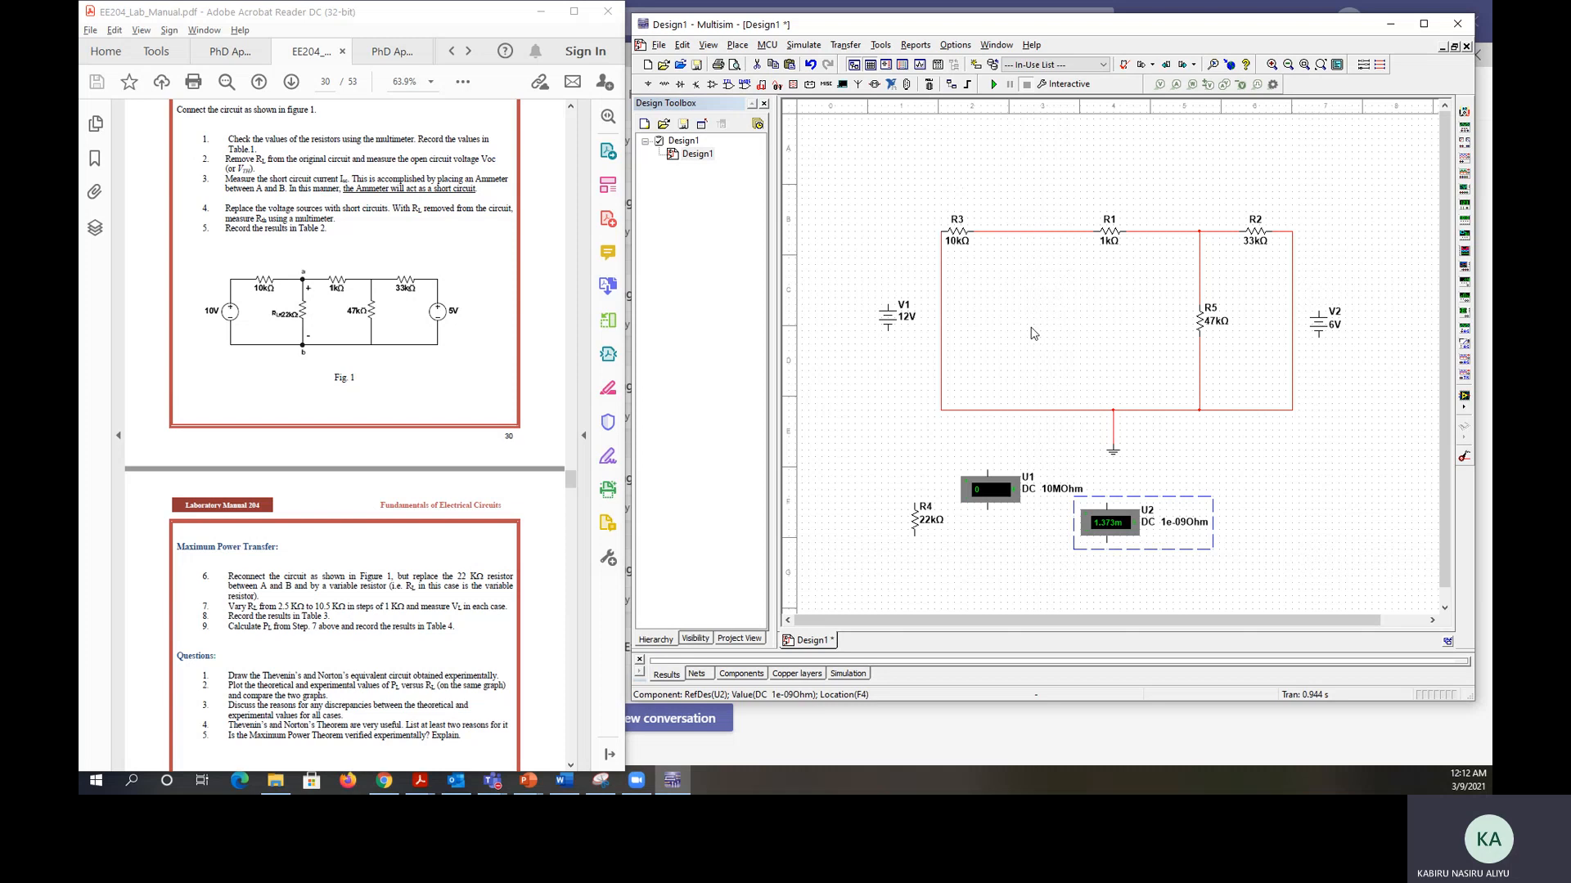
- Place a multimeter in the open branch and wire it between the R3–R1 wire and the bottom wire
left_click(1464, 114)
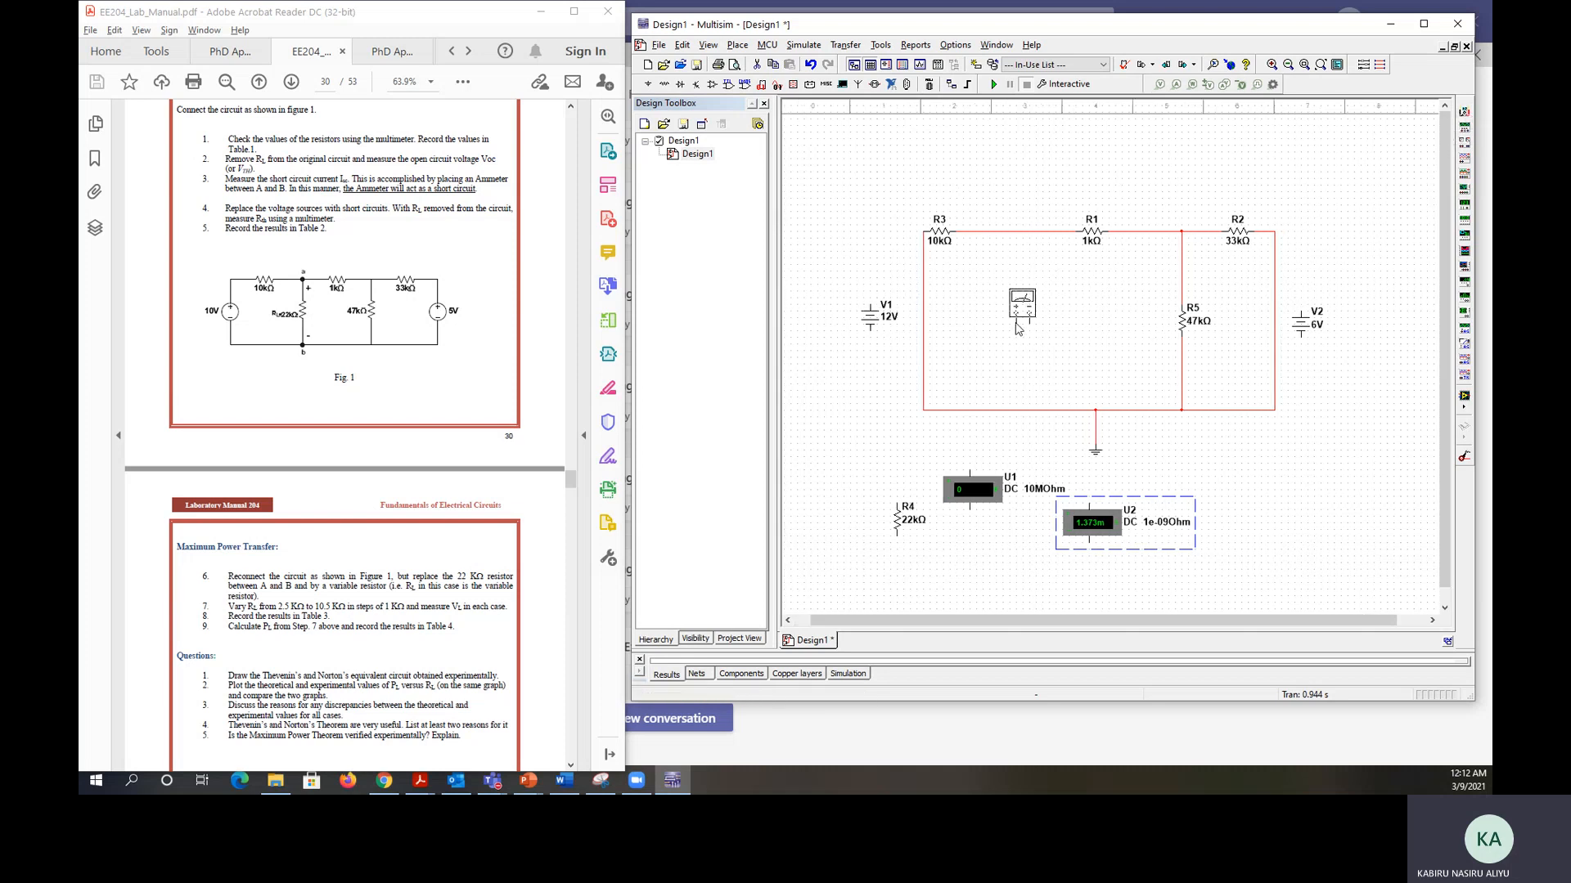
left_click(1019, 332)
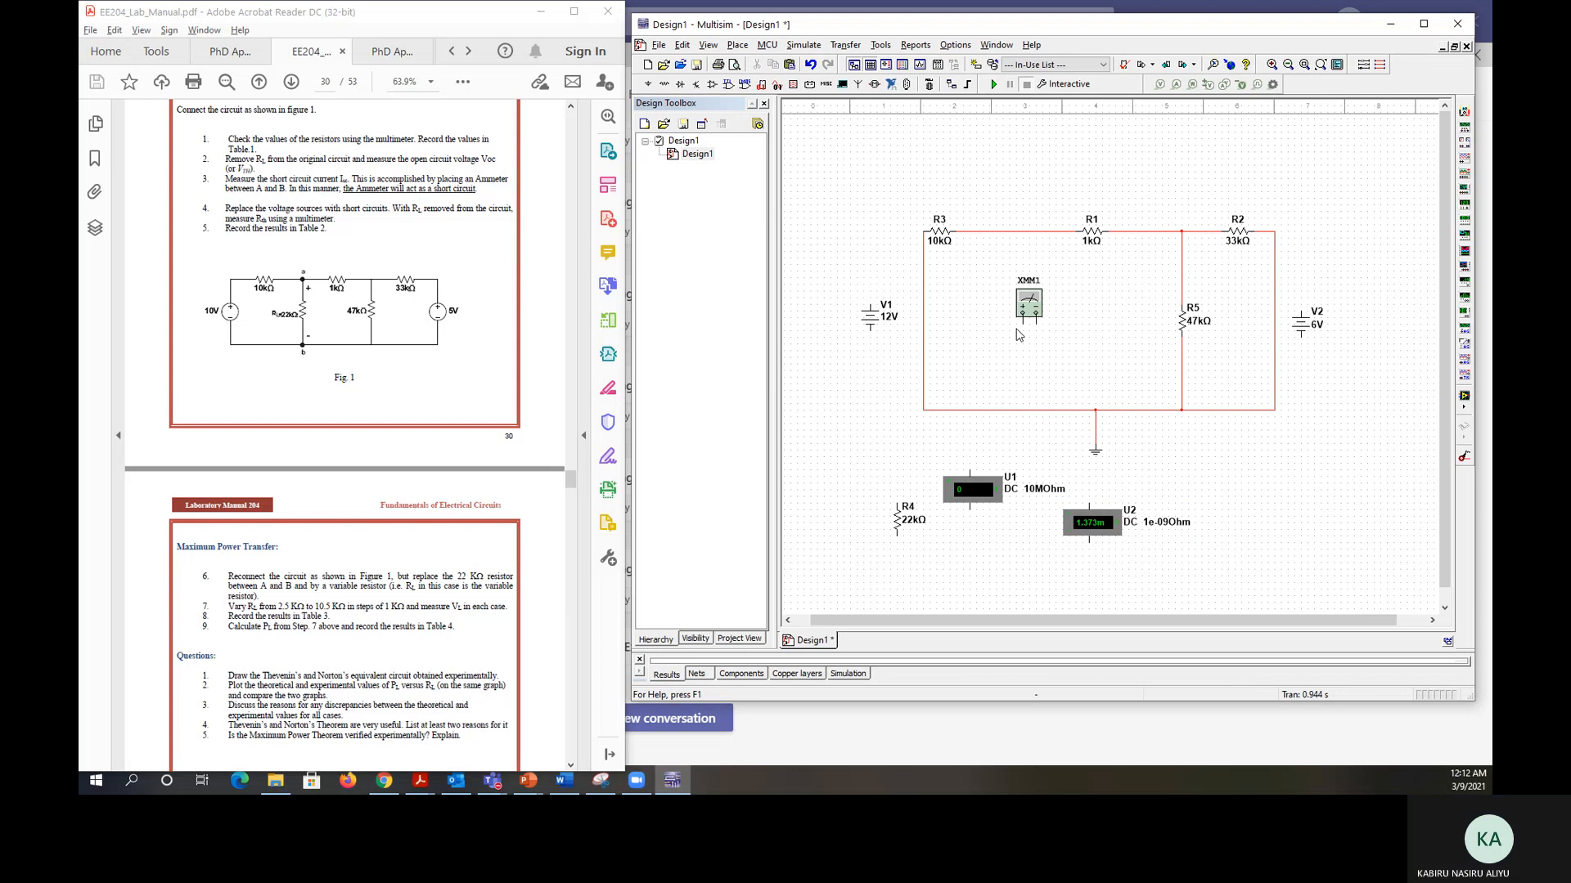
left_click(1003, 232)
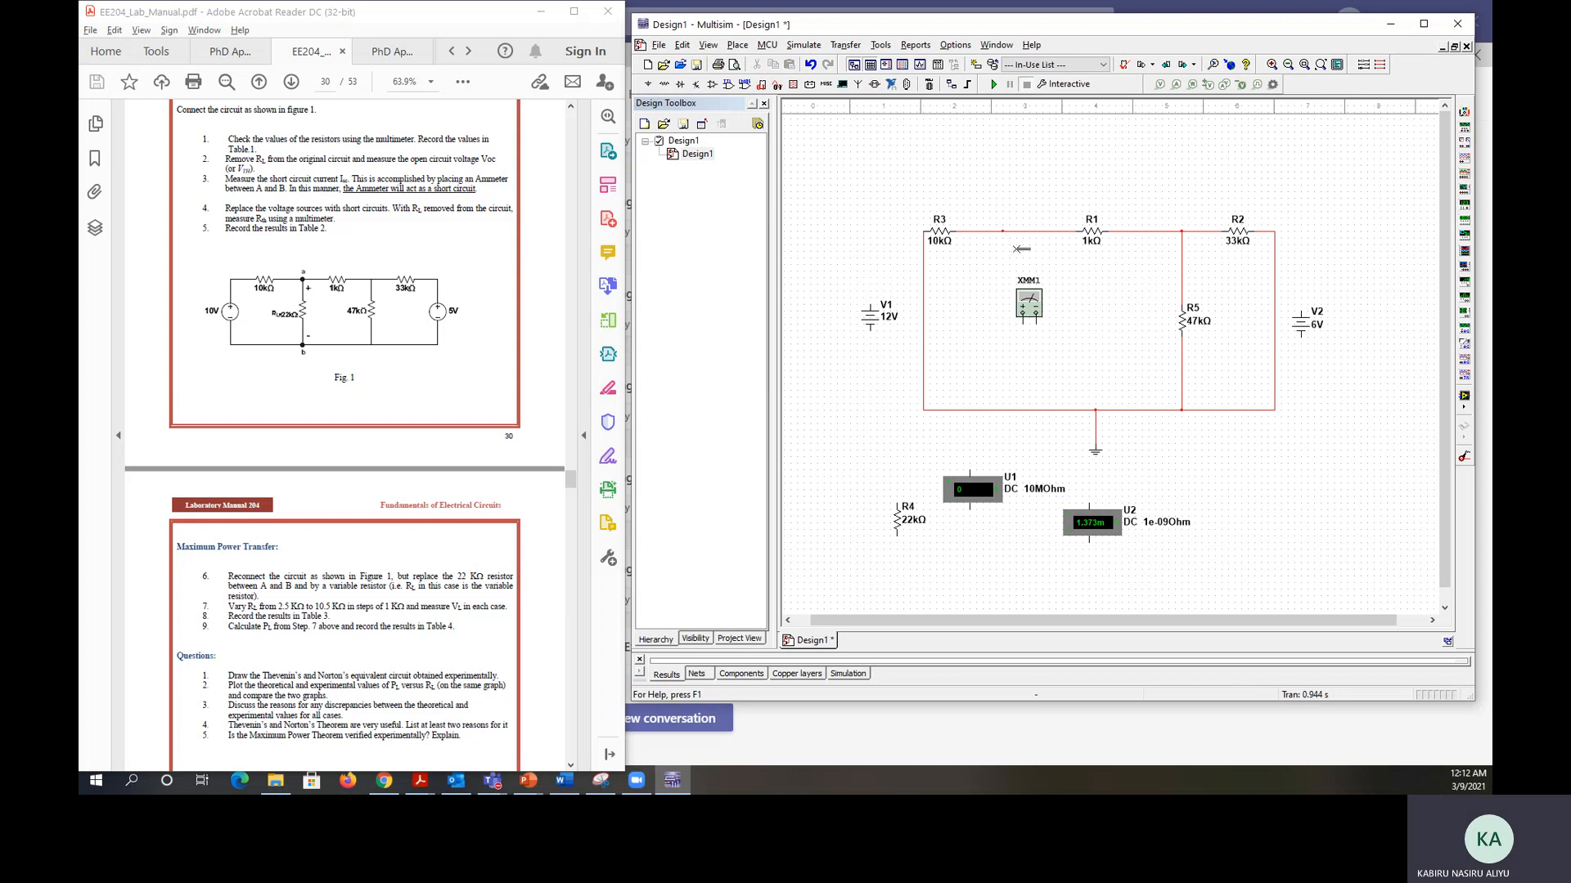
left_click(1036, 409)
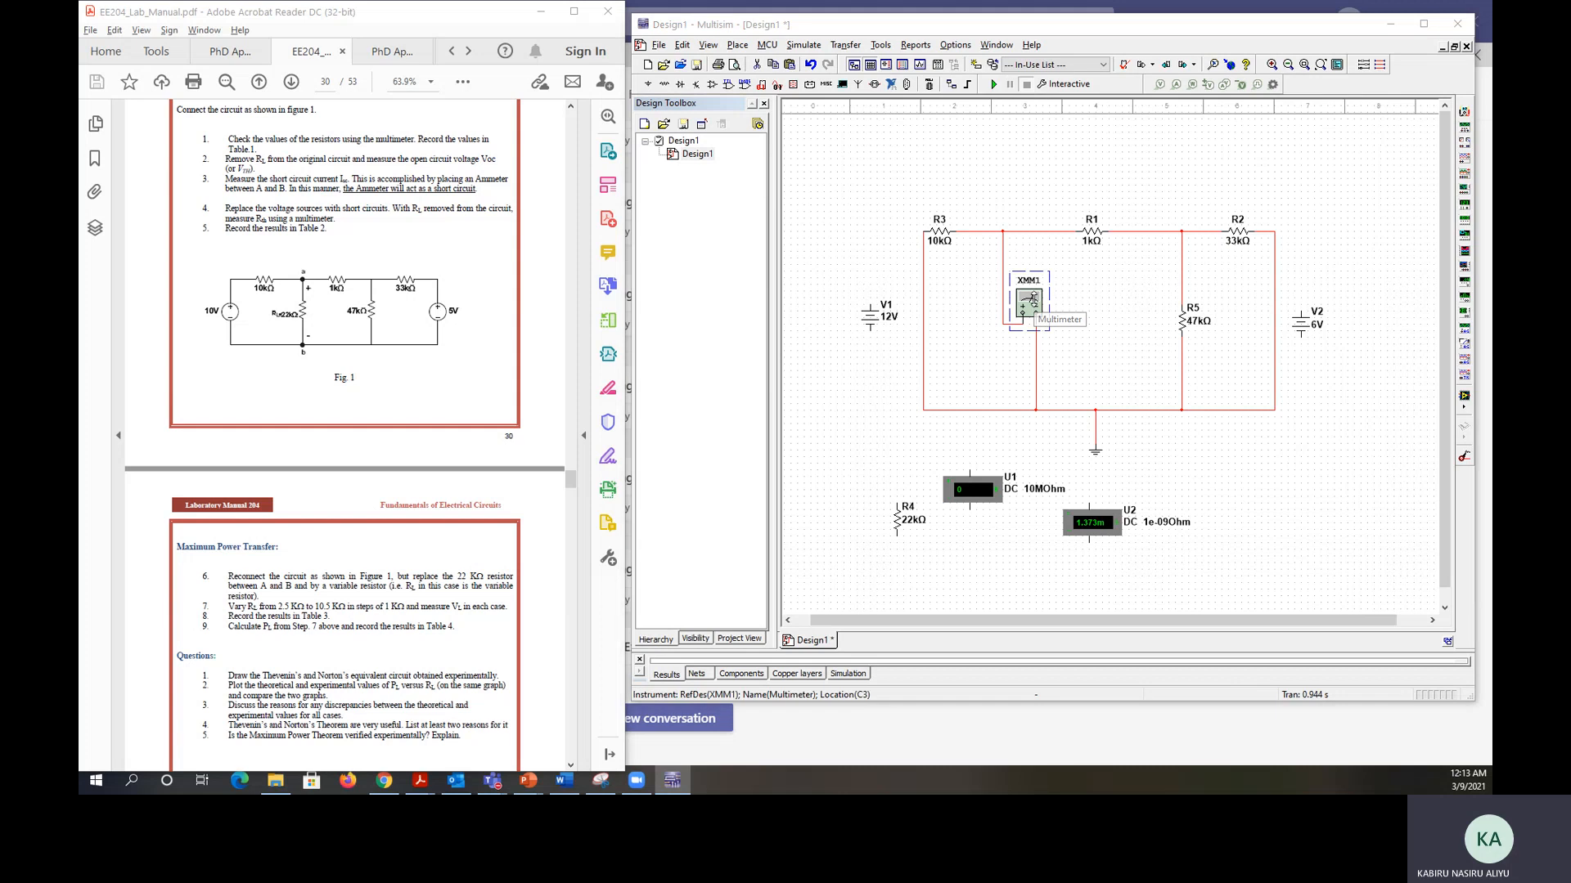
- Set the multimeter to DC resistance (Ω), run the simulation to measure the Thevenin resistance, then stop it and close the meter window
double_click(1032, 301)
left_click(1068, 359)
left_click(1050, 402)
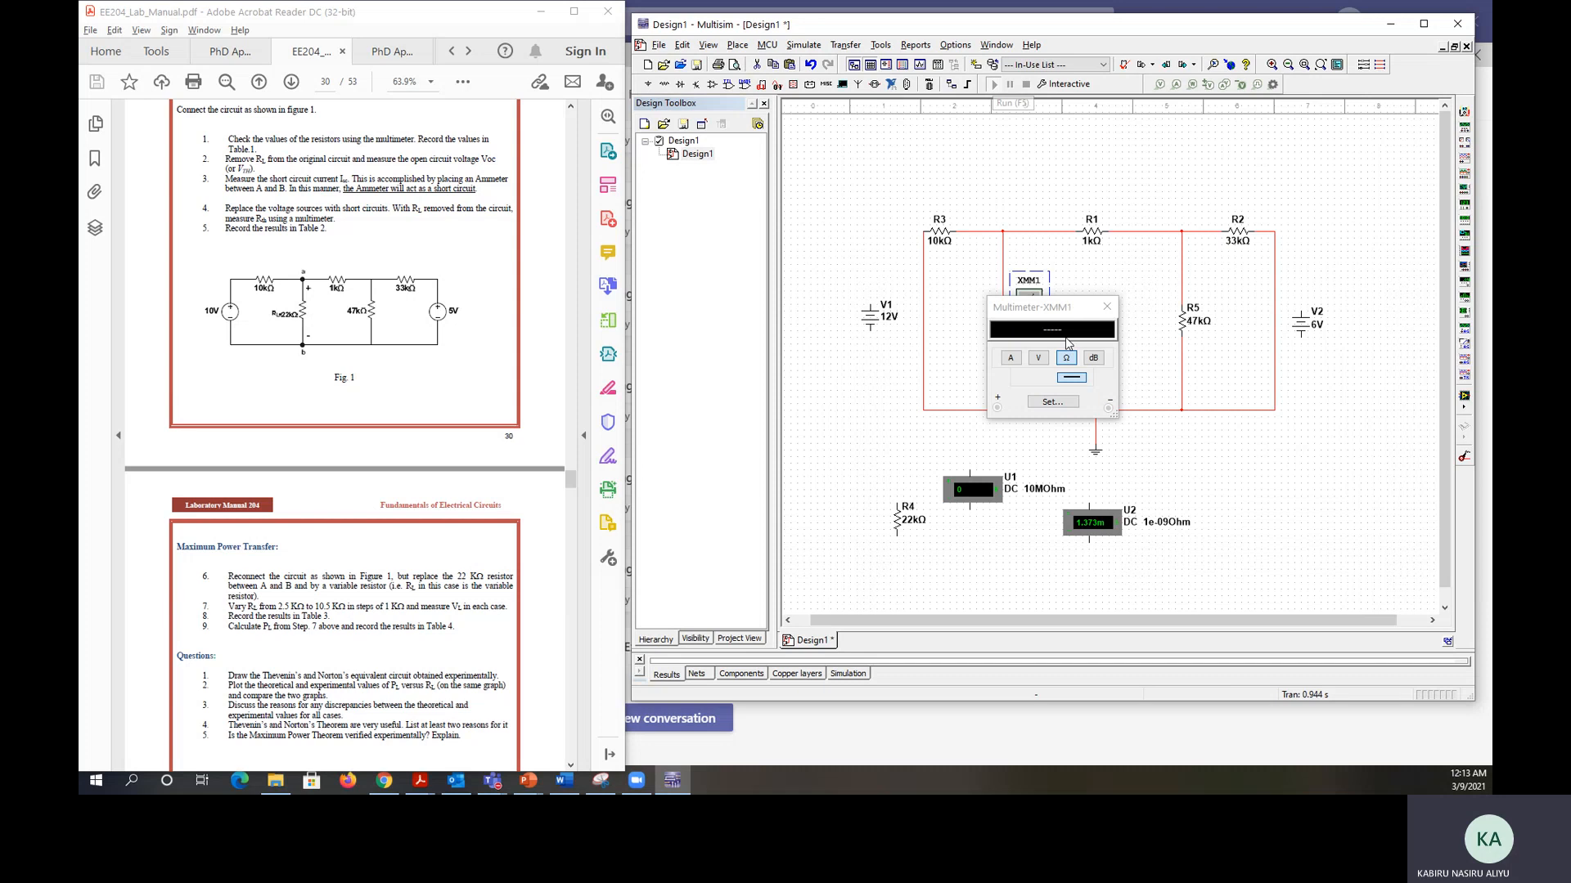
key("F5")
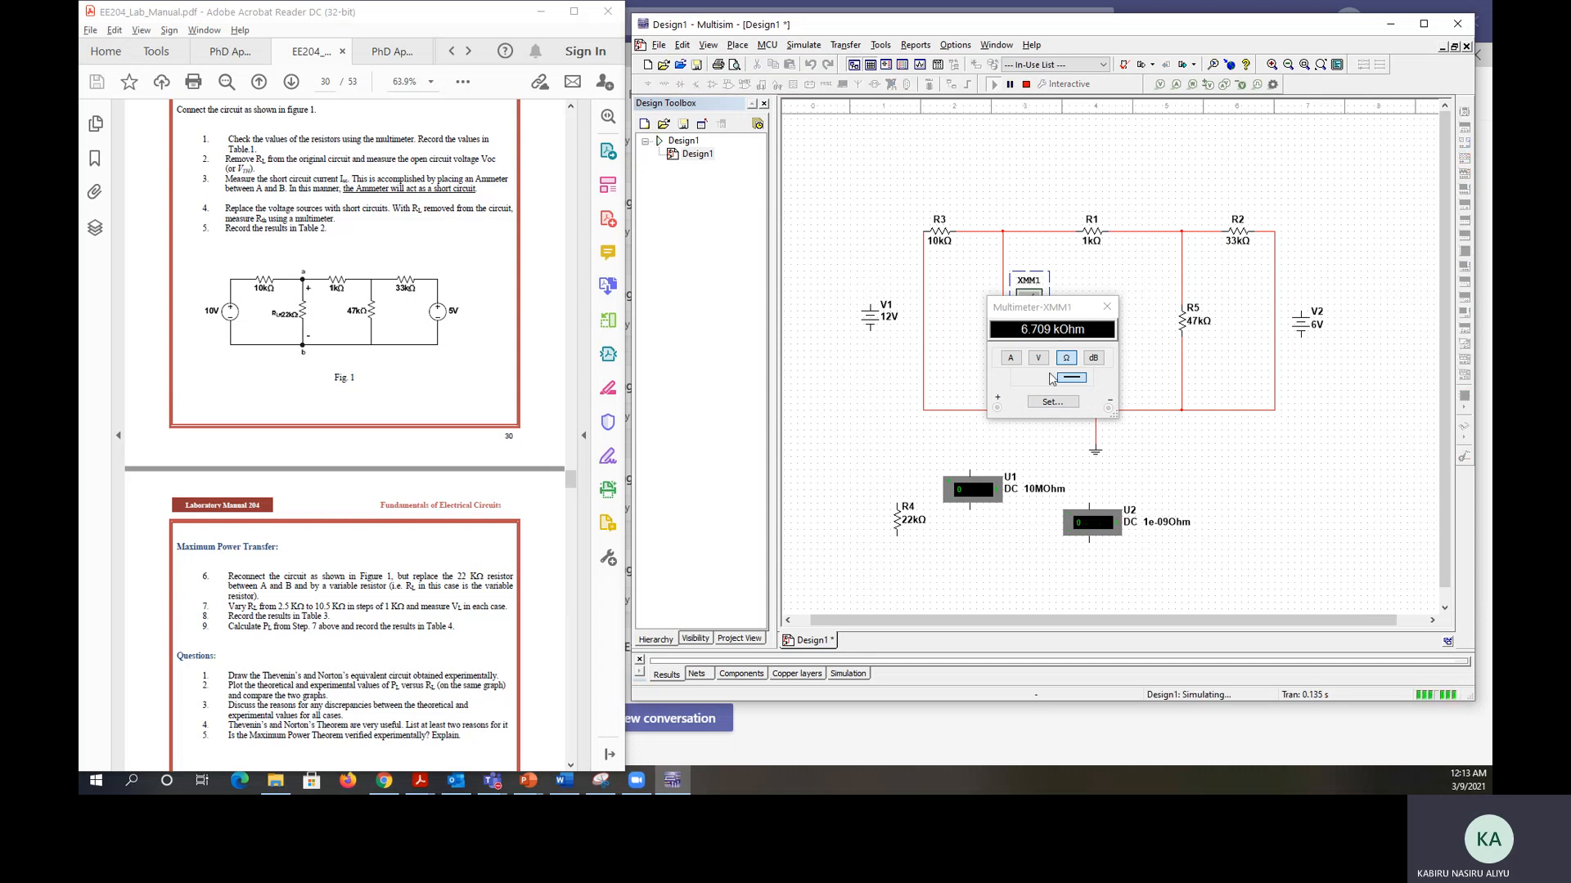
left_click_drag(1034, 306, 1232, 395)
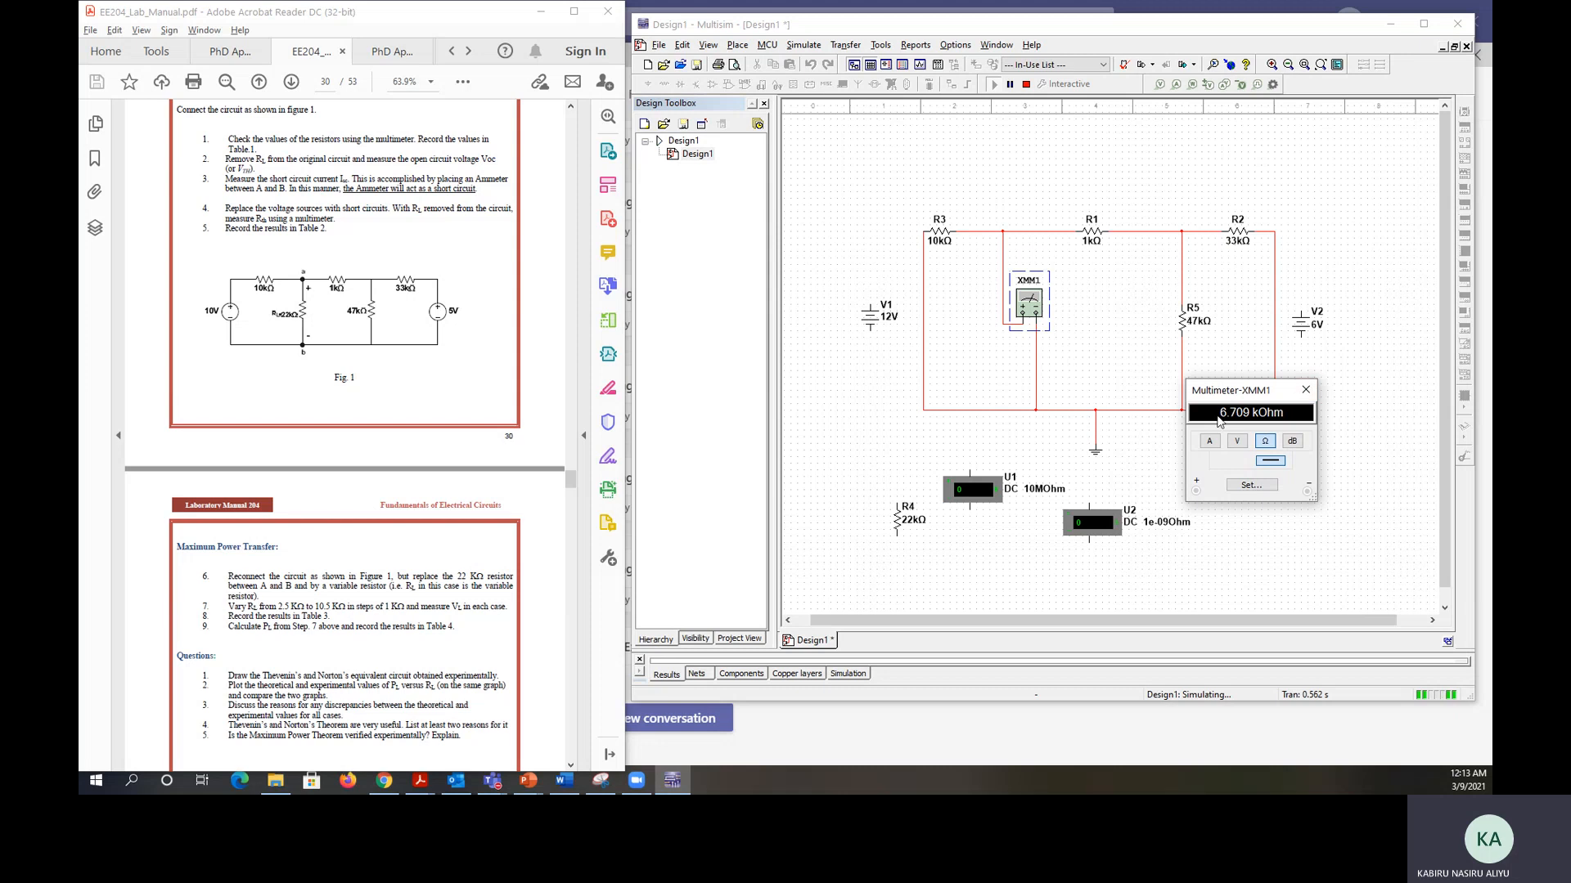
left_click(1026, 85)
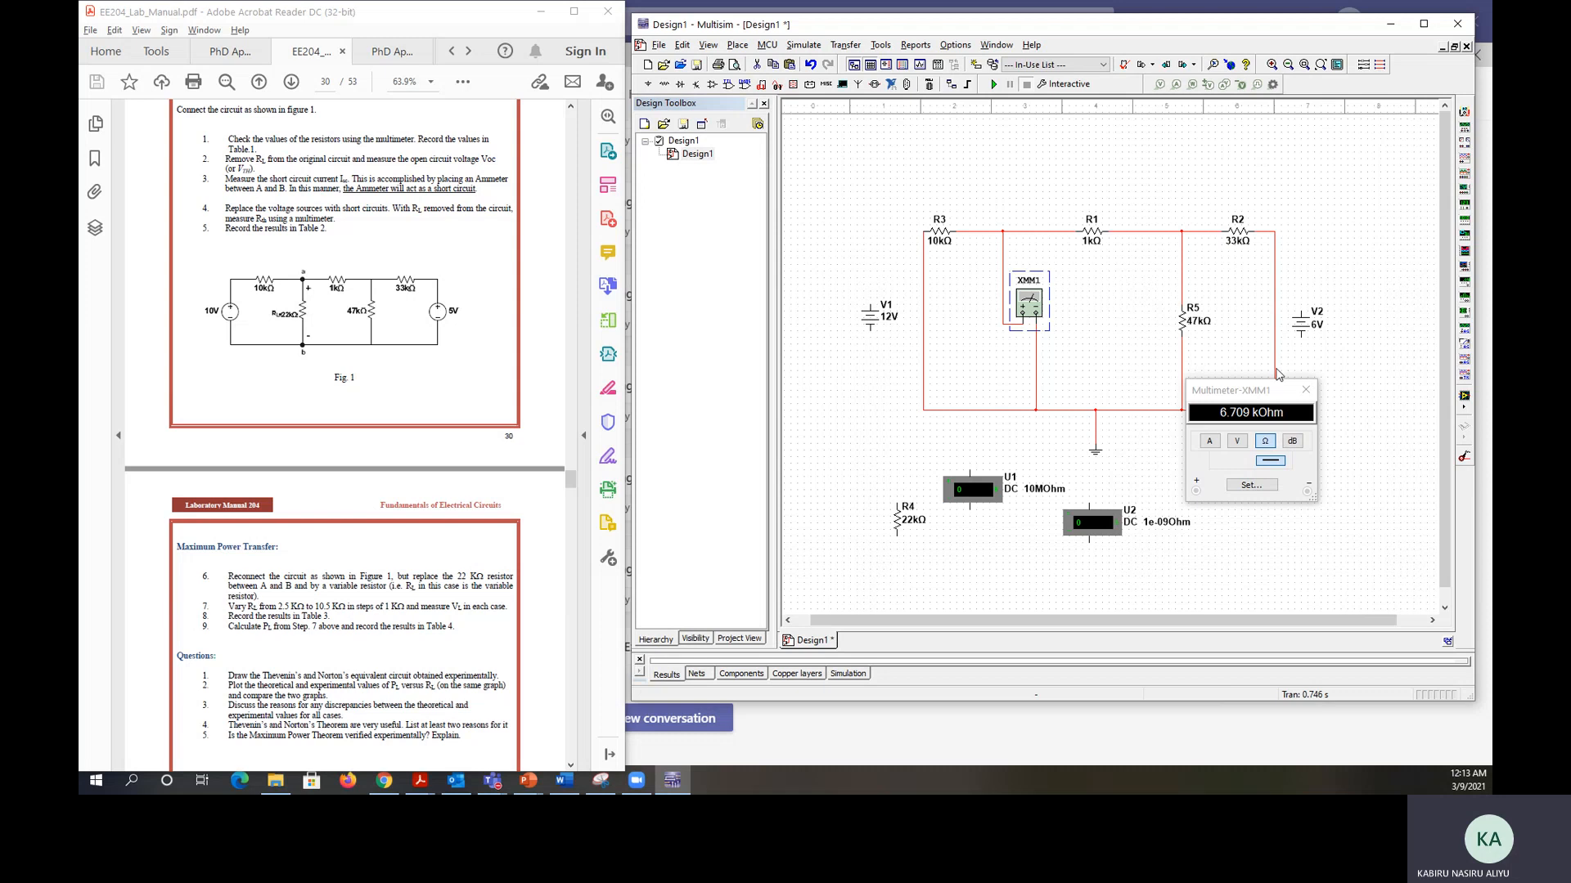
left_click(1305, 390)
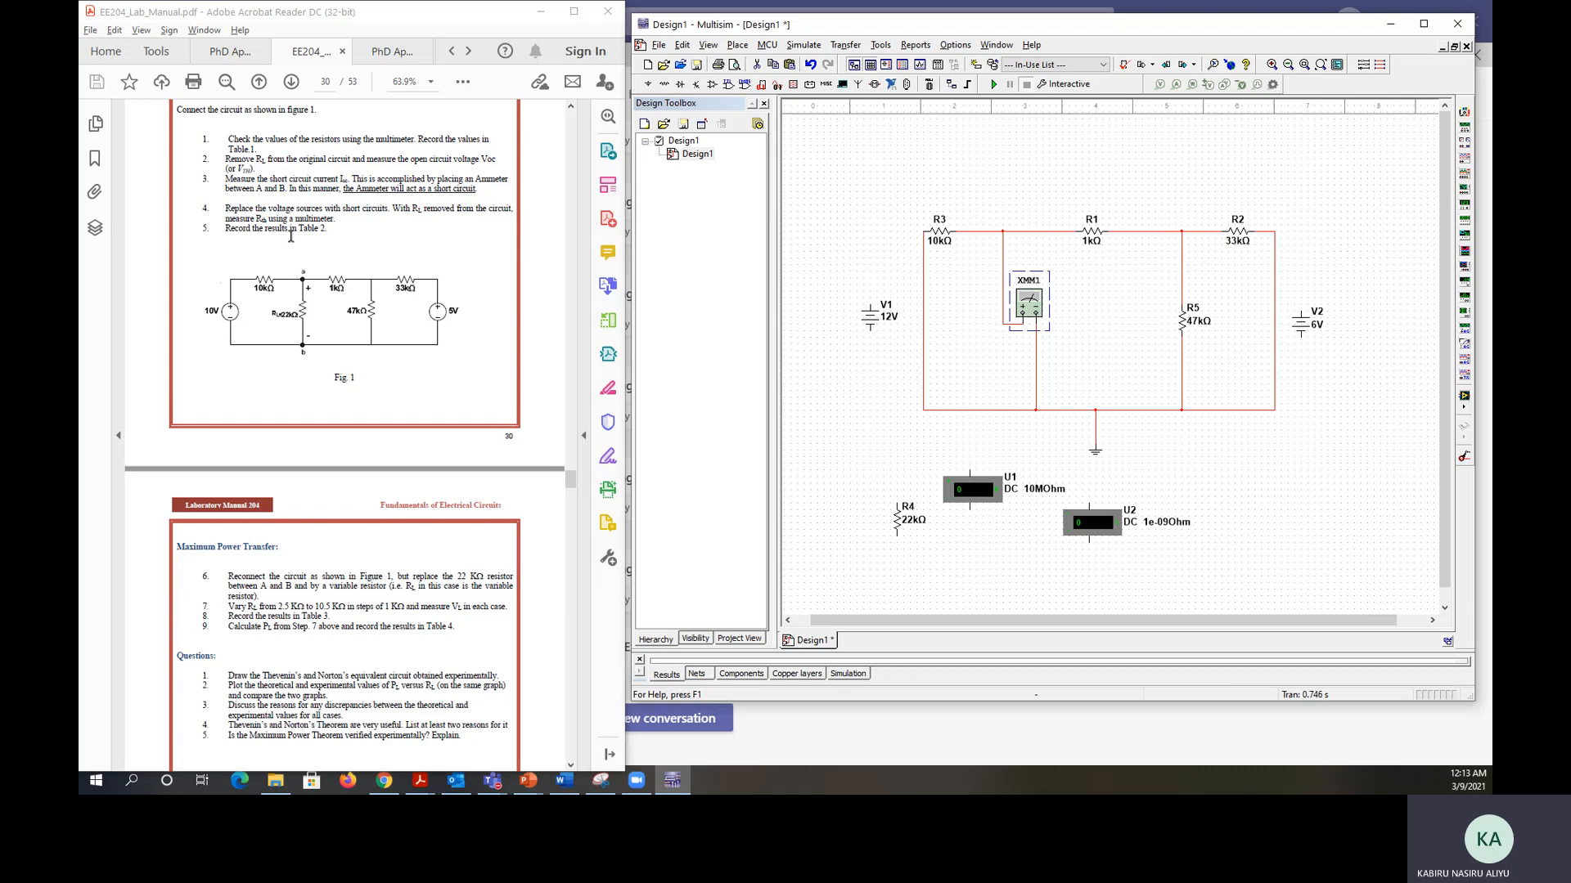
- Review the result tables and the Maximum Power Transfer instructions in the lab manual, enlarging the page to 75%
scroll(361, 410, "down", 20)
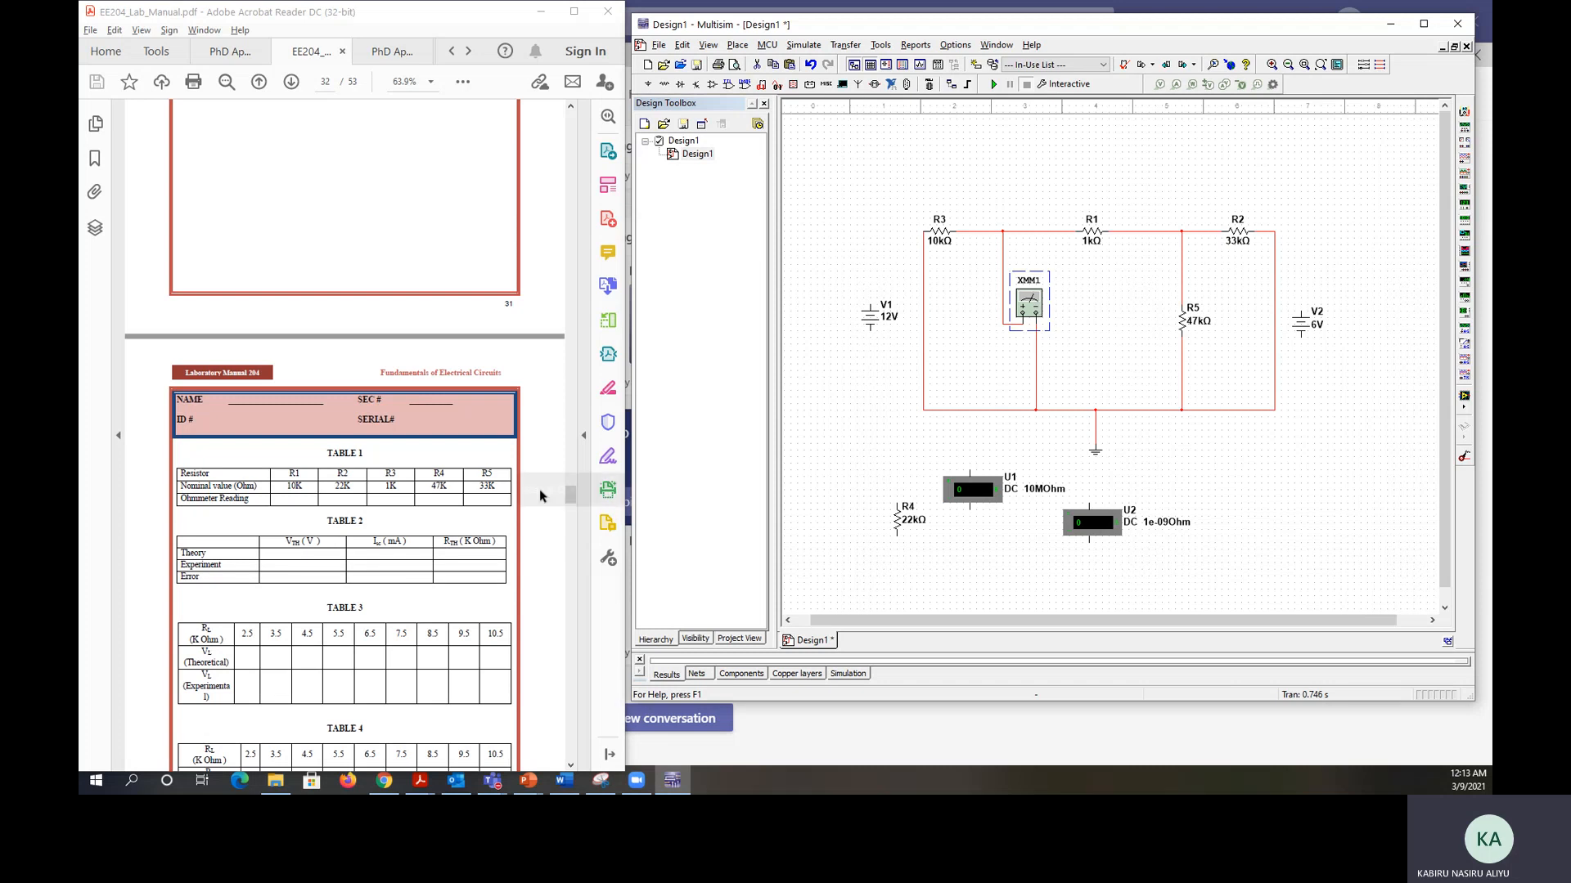
scroll(543, 491, "down", 1)
scroll(452, 494, "down", 2)
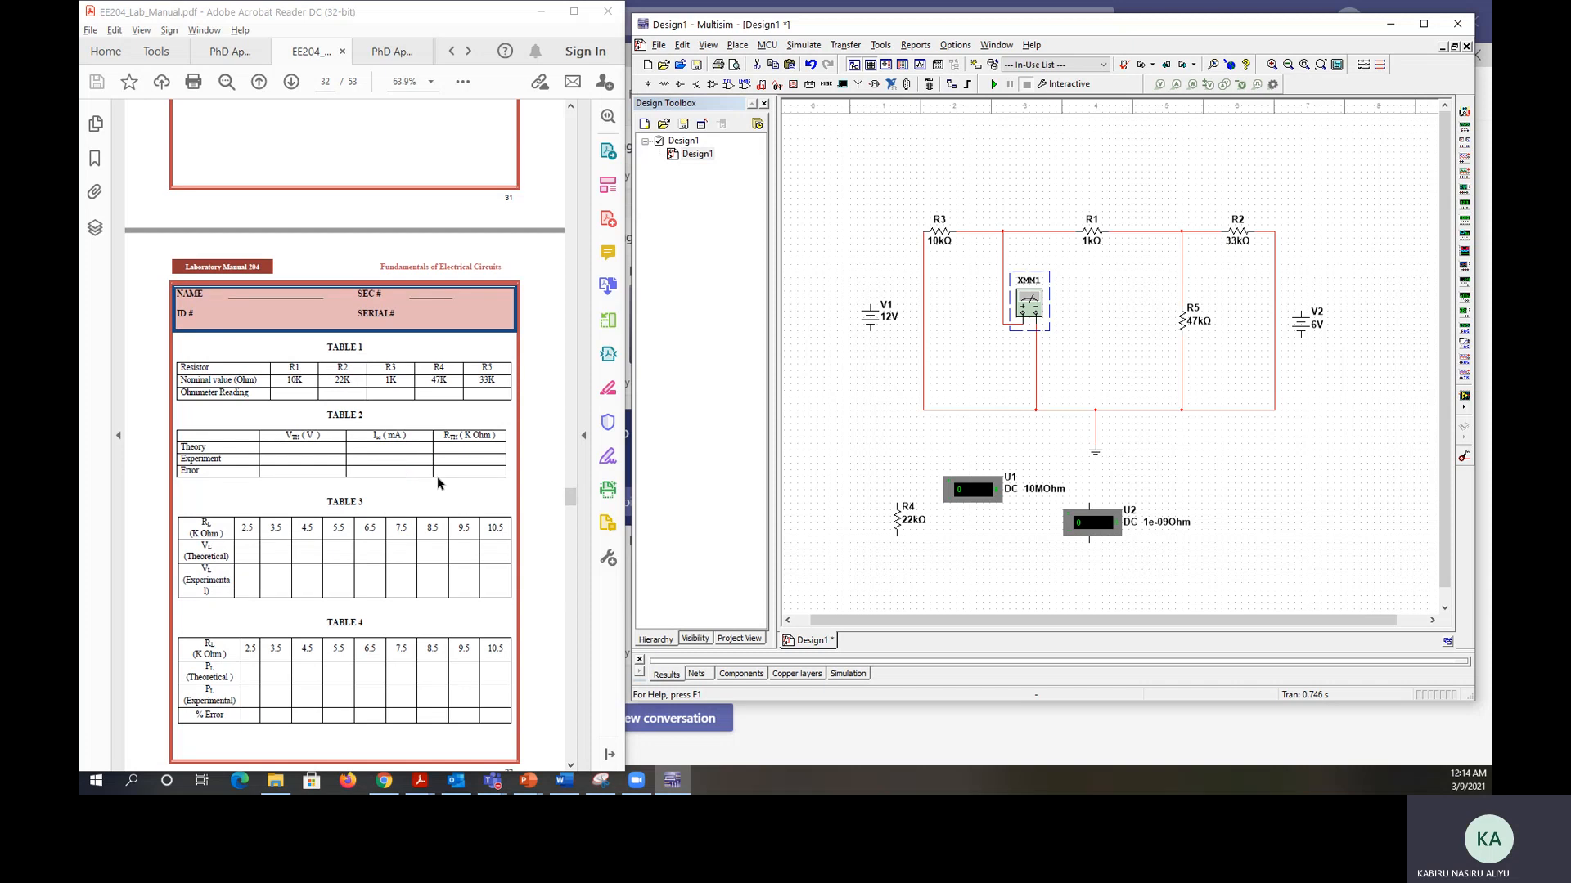
scroll(486, 297, "up", 12)
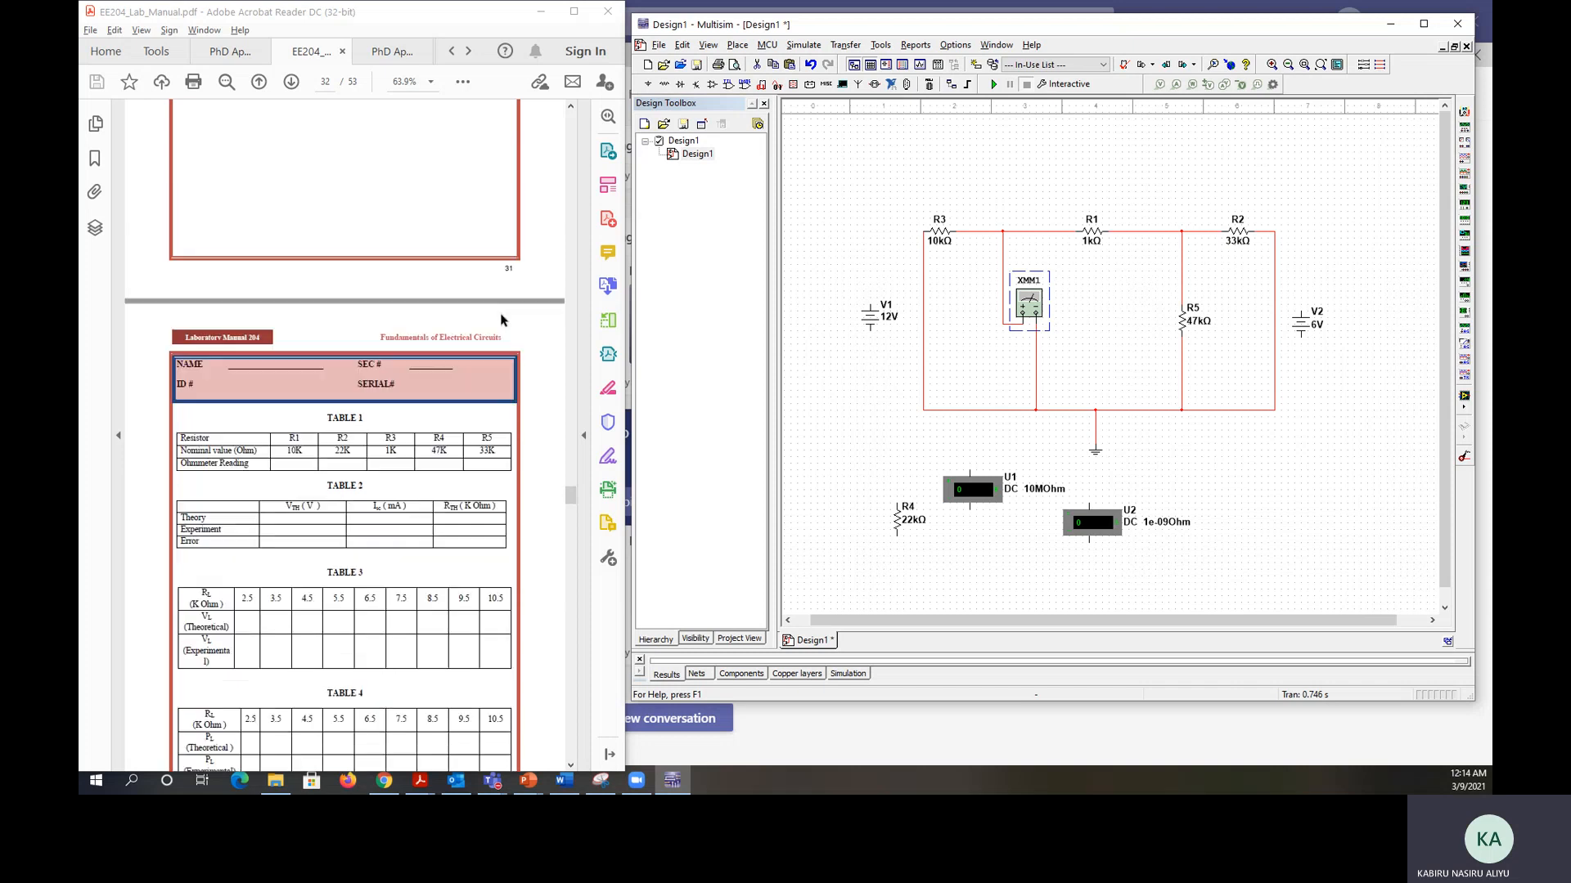
scroll(402, 276, "up", 7)
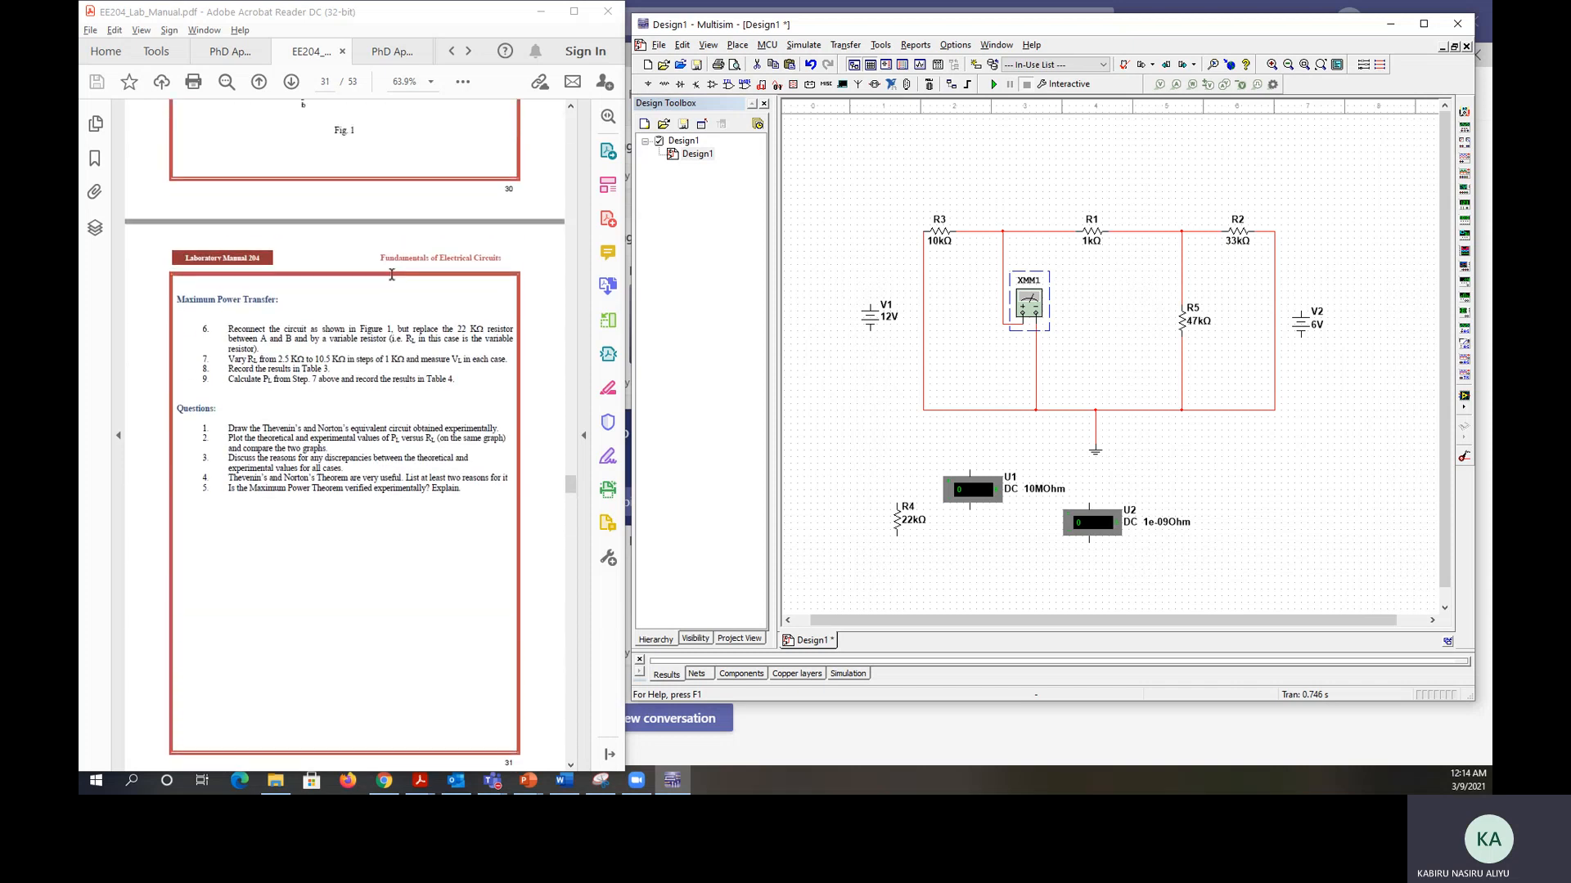
scroll(377, 282, "down", 5)
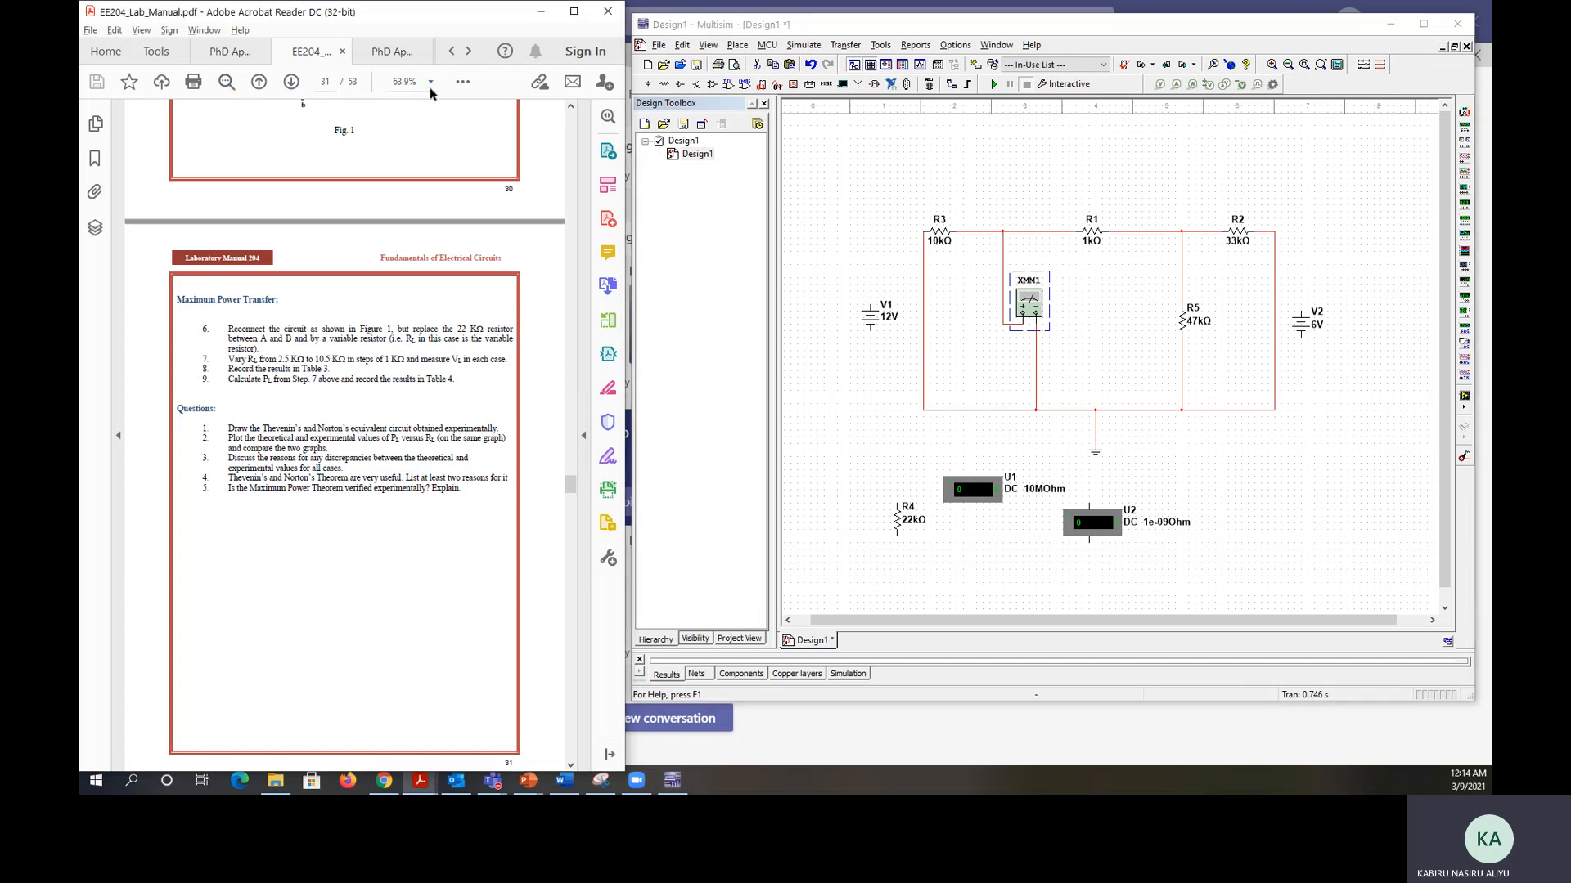
left_click(430, 84)
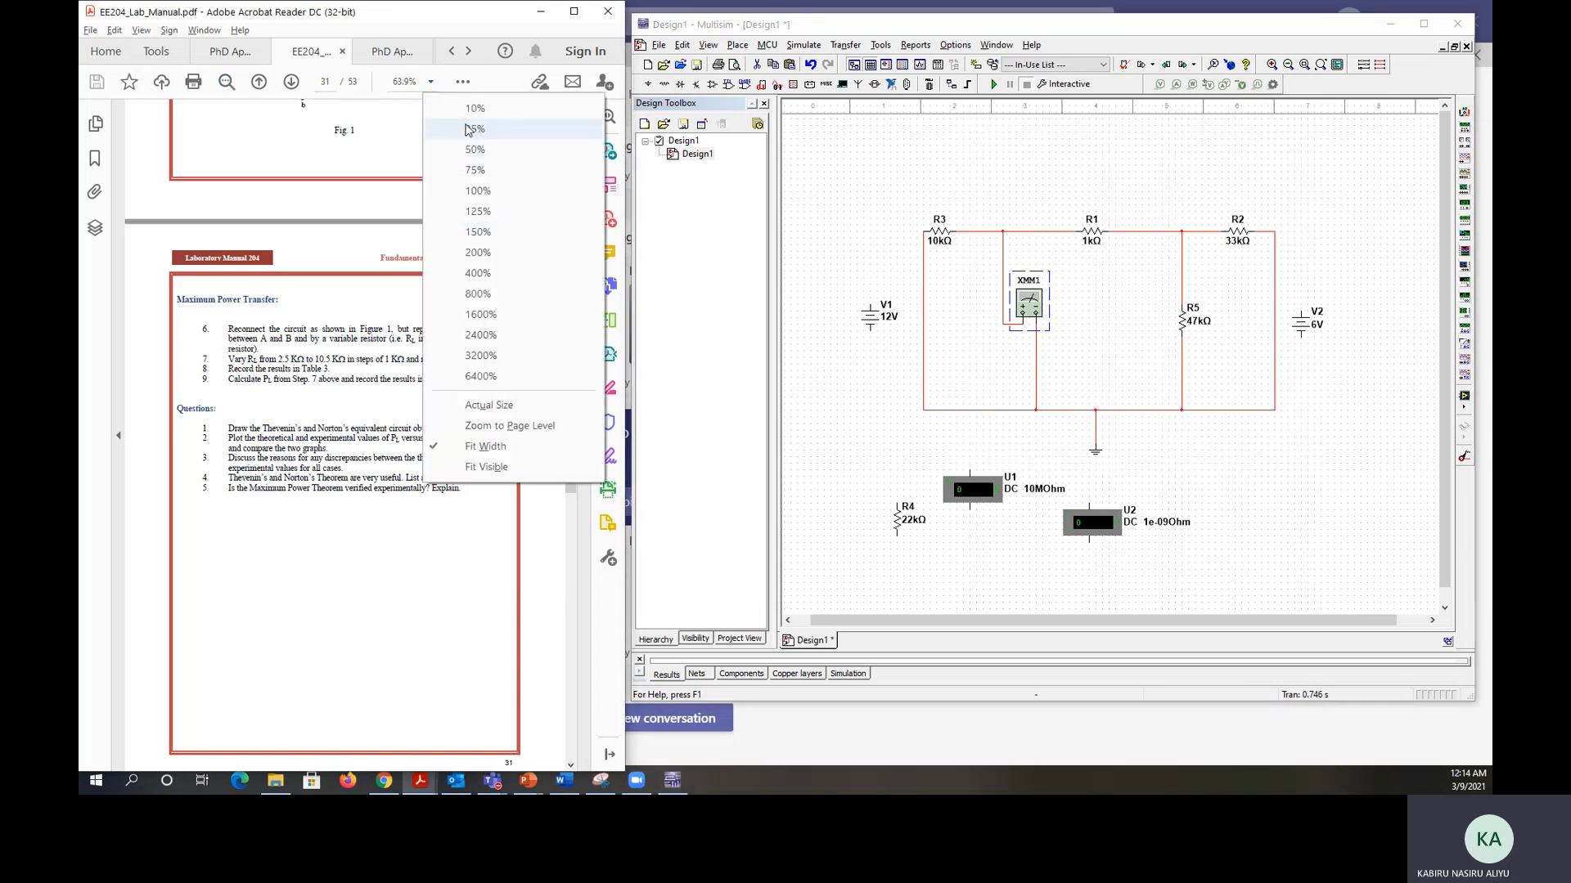
left_click(473, 170)
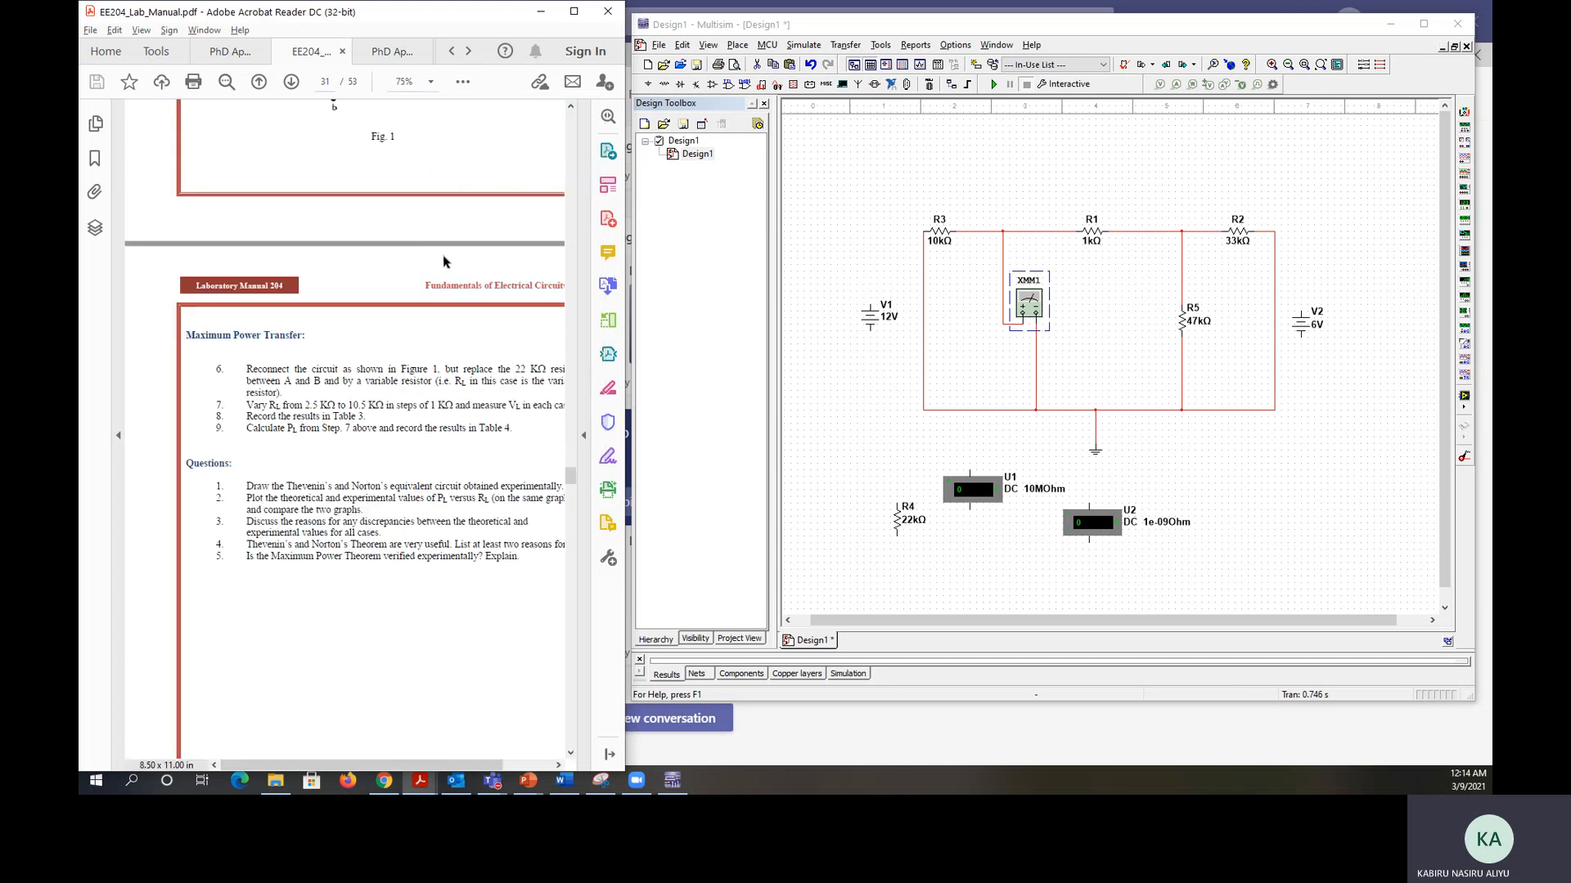
left_click_drag(296, 769, 361, 769)
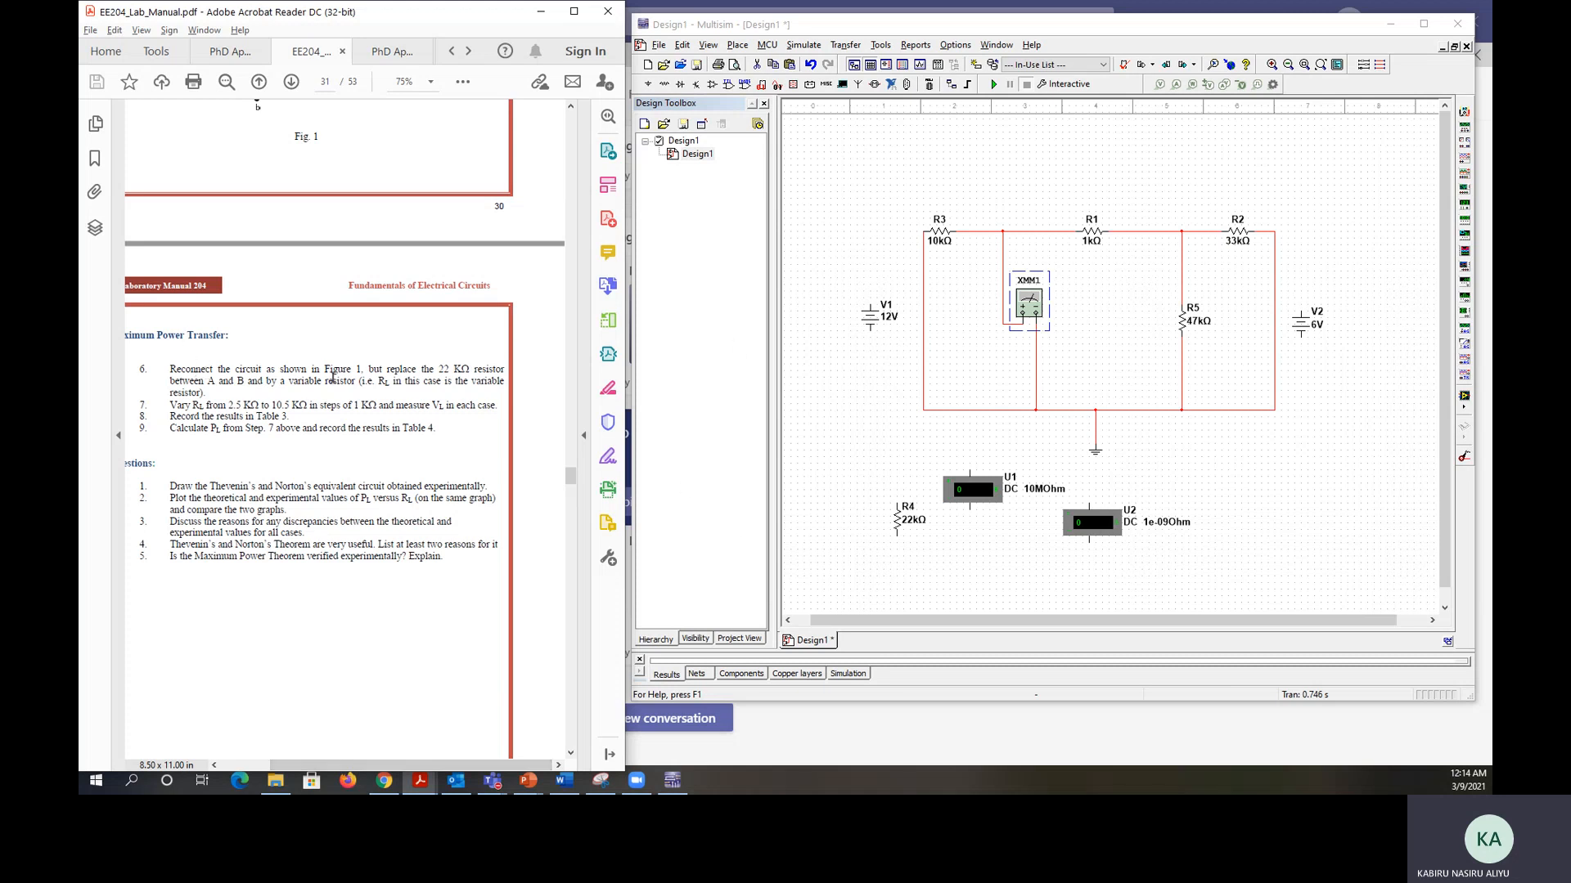
- Delete both wires of multimeter XMM1 and move it above the circuit
left_click(1004, 252)
key("Delete")
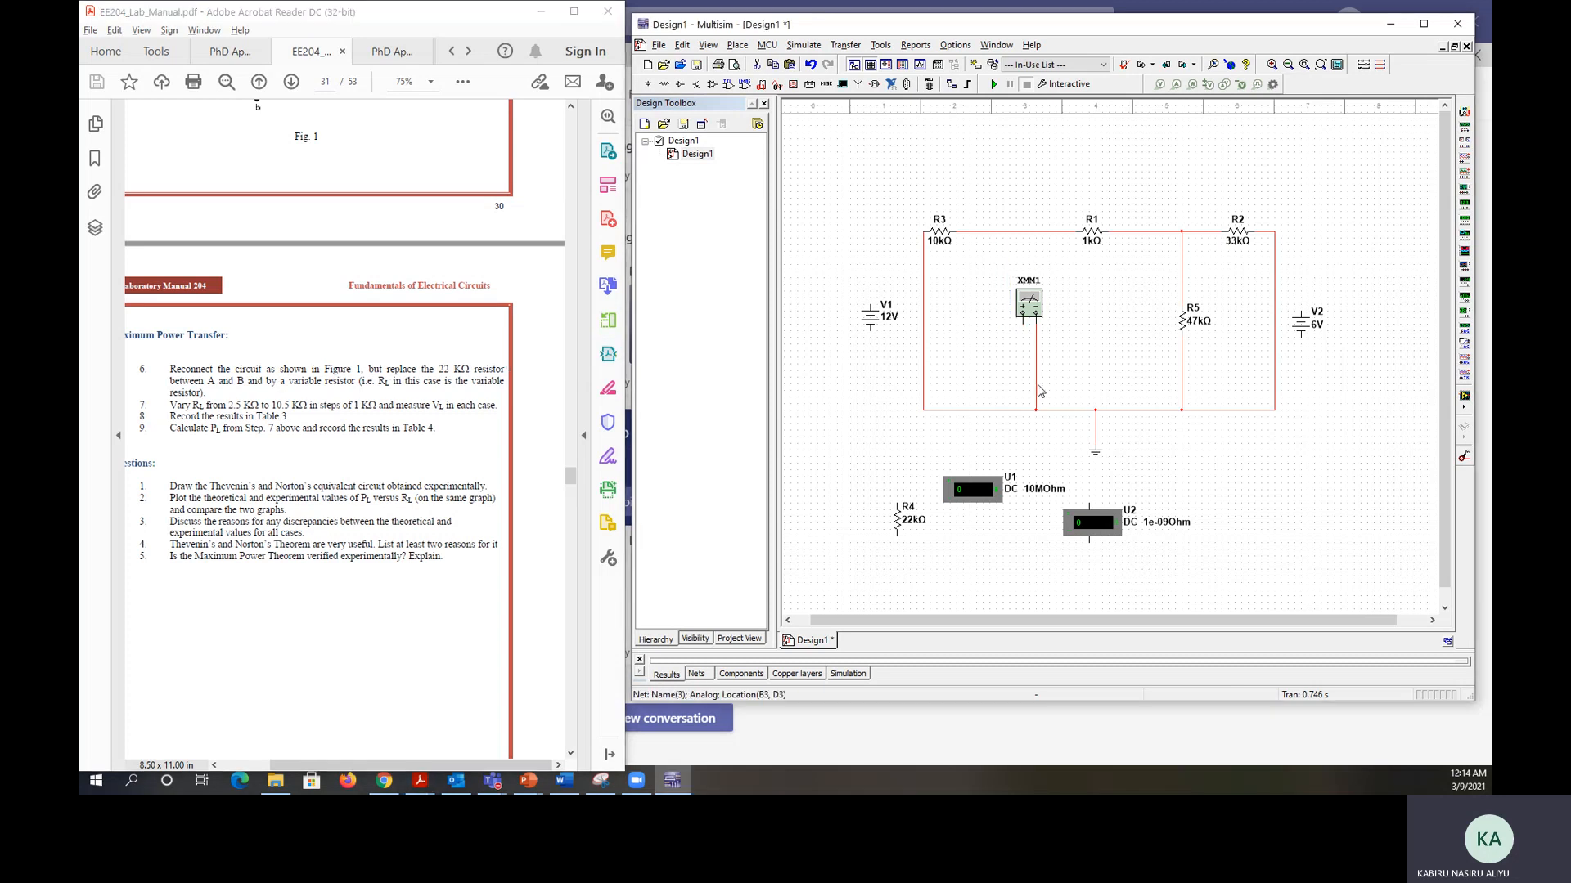
left_click(1032, 376)
key("Delete")
left_click_drag(1029, 305, 1102, 152)
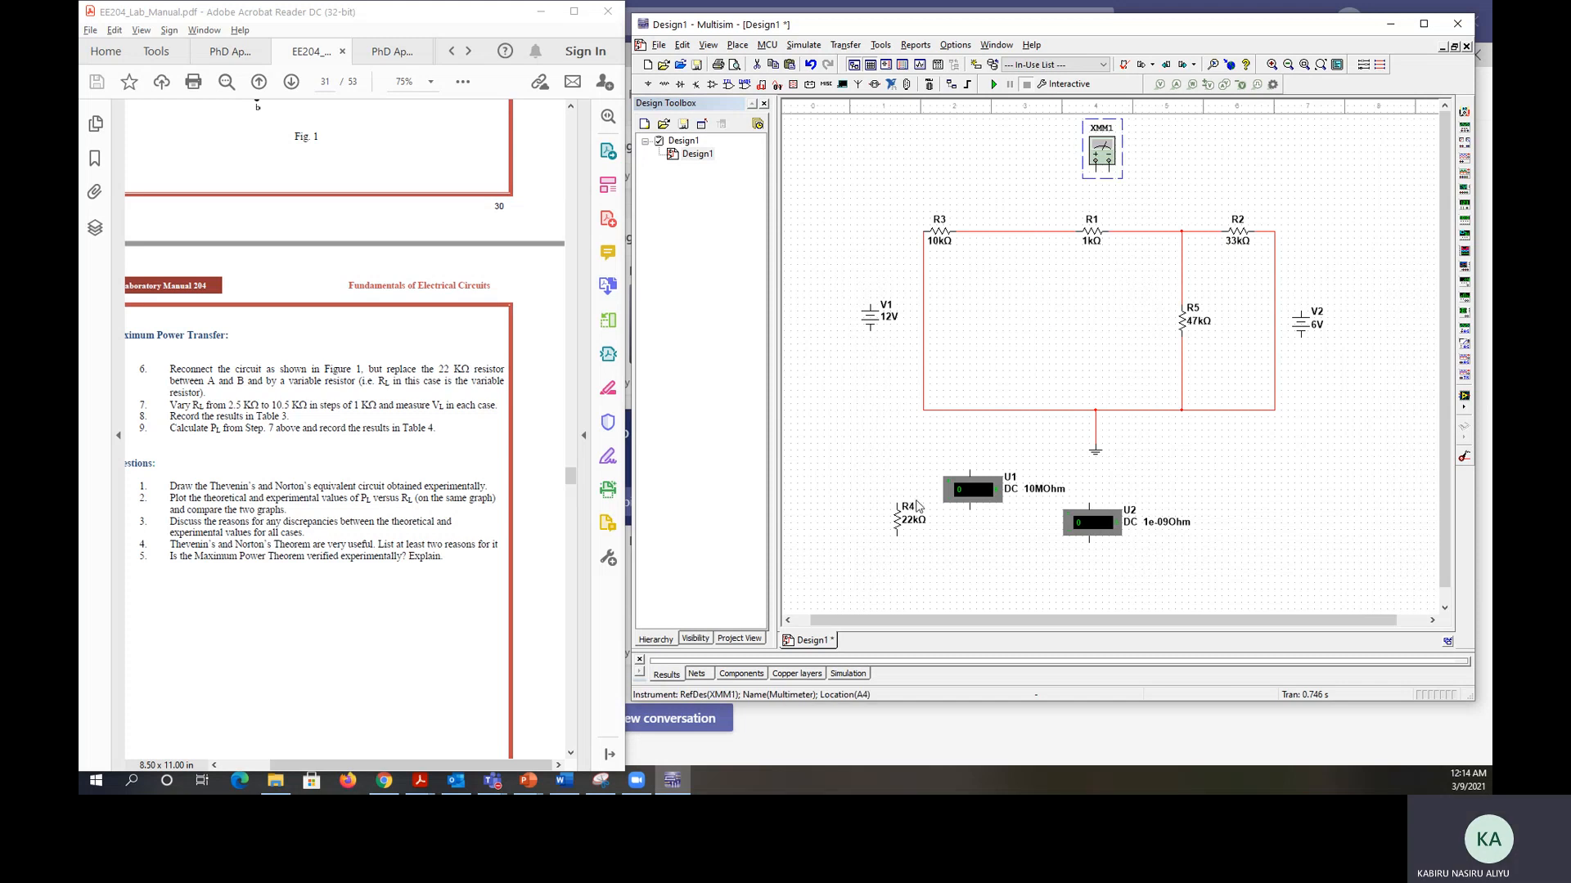
- Move the 22 kΩ resistor R4 into the open branch and wire it between the R3–R1 wire and the bottom wire
left_click(900, 524)
left_click_drag(900, 526, 1020, 313)
left_click(1007, 270)
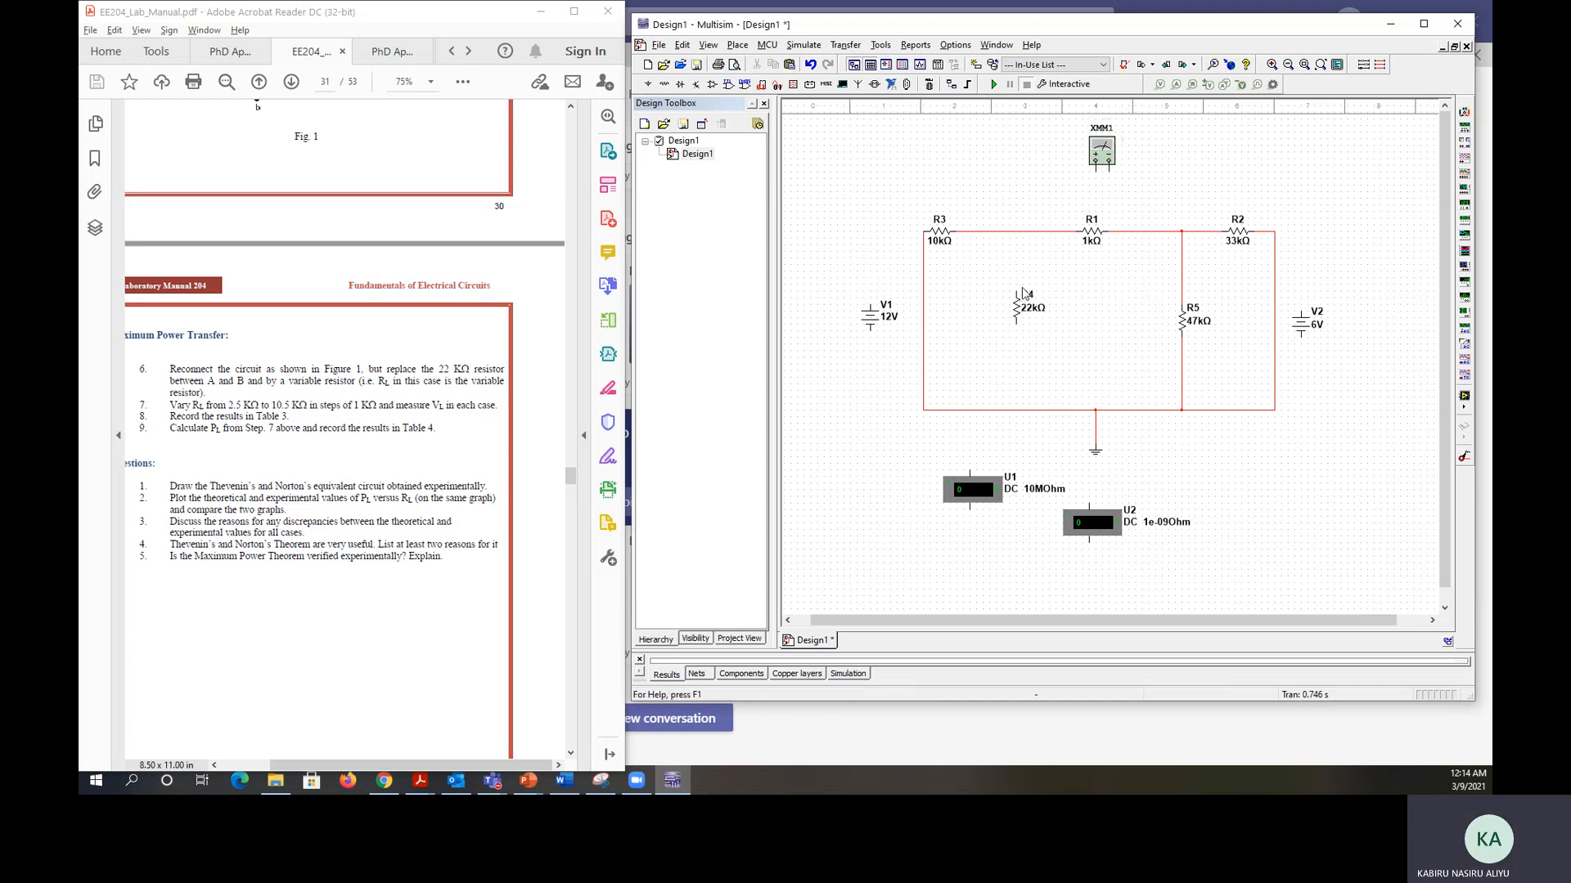
left_click(1017, 289)
left_click(1016, 232)
left_click(1018, 322)
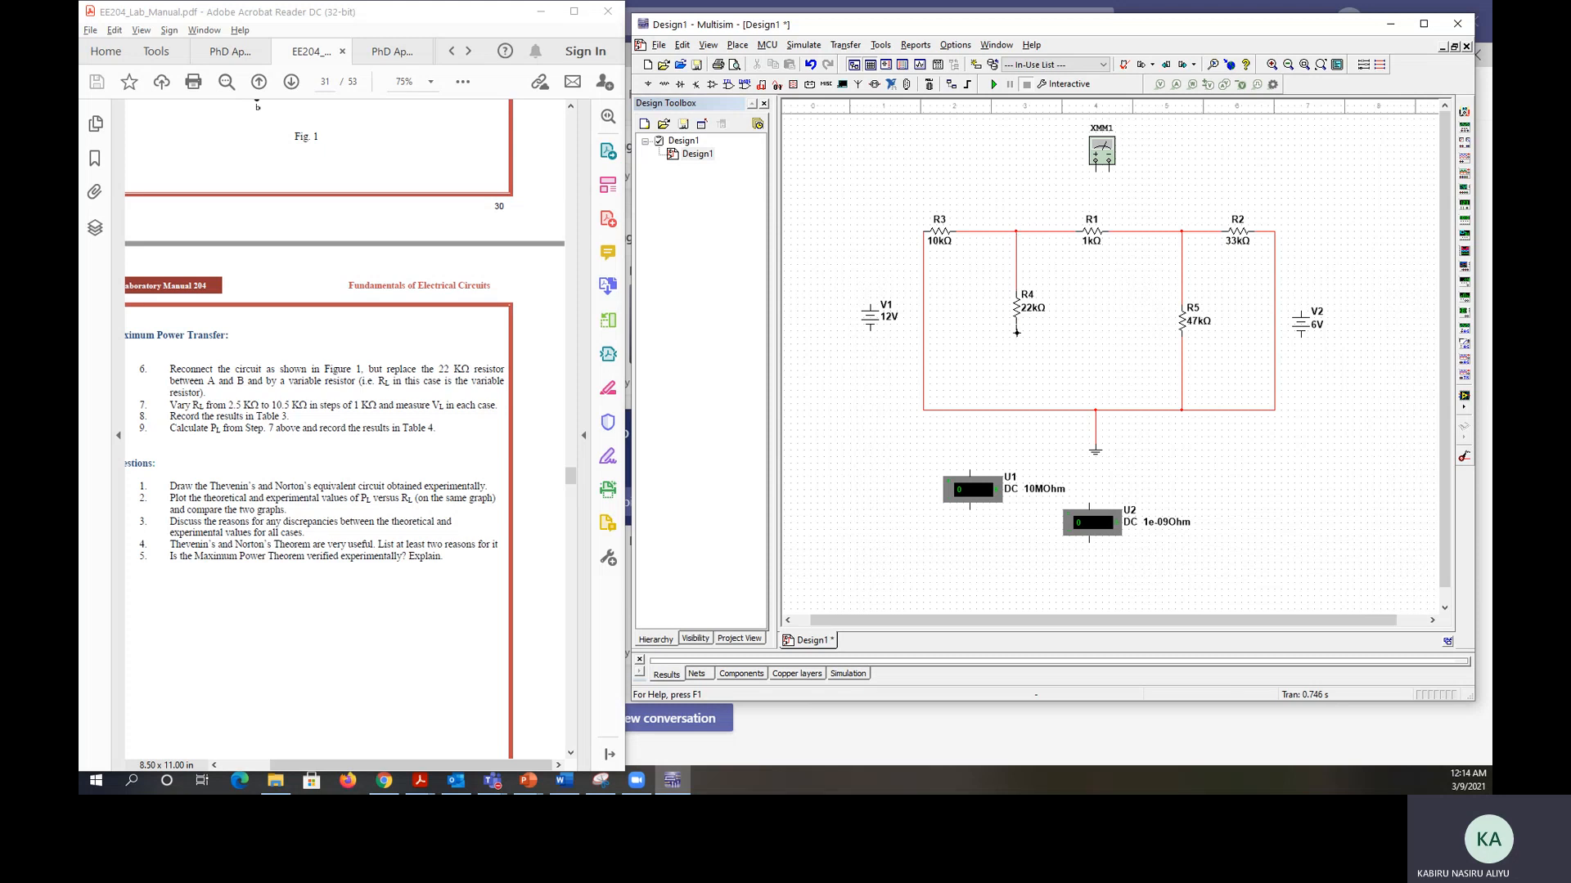
left_click(1014, 410)
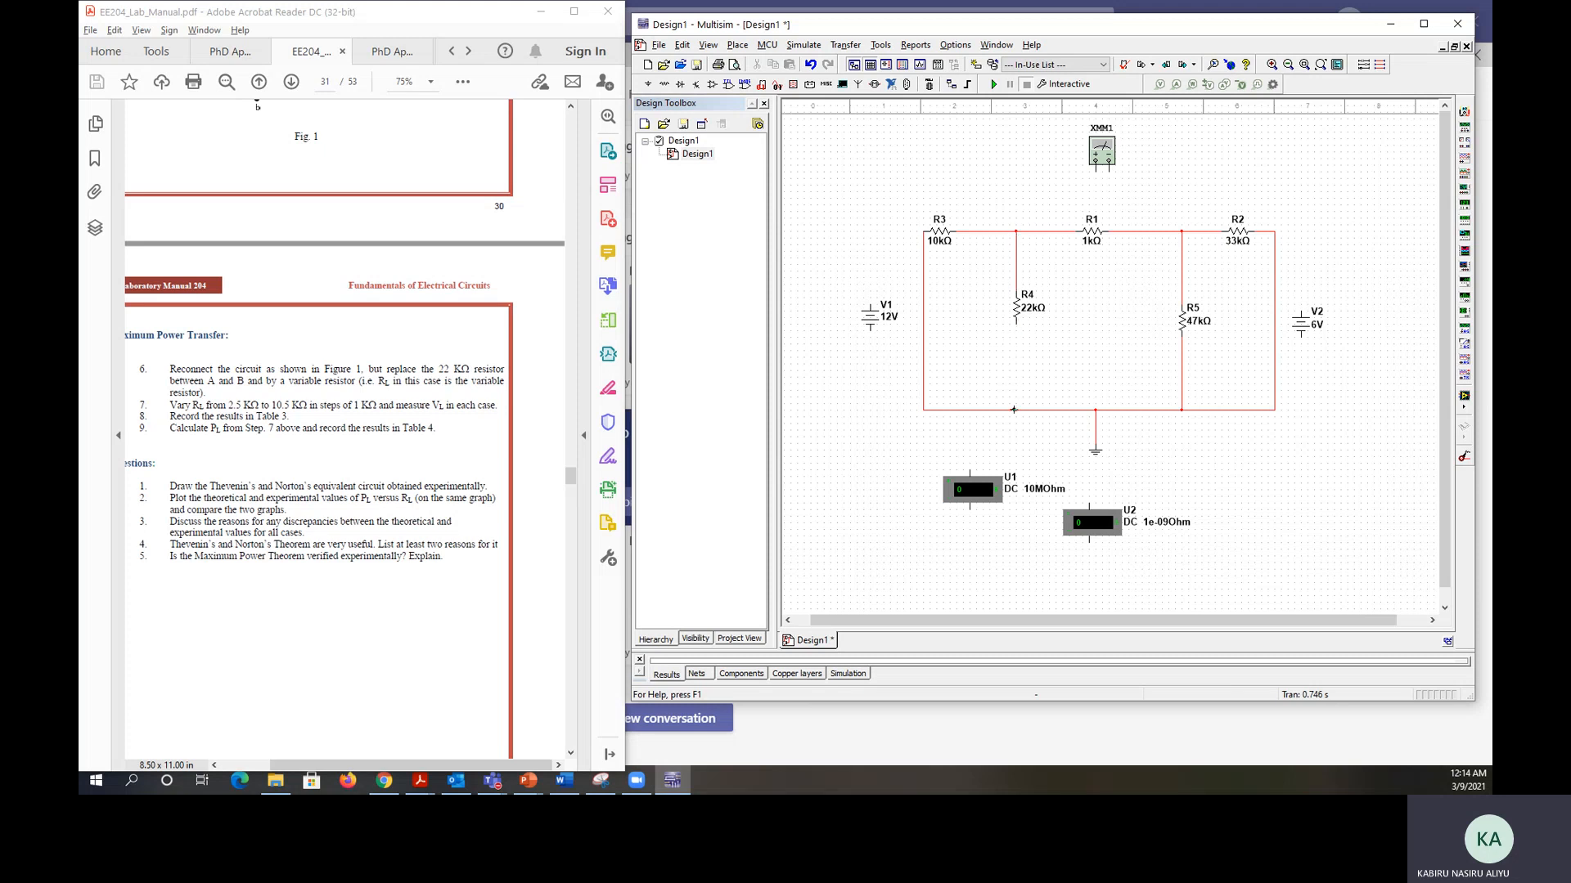
- Remove the short circuit at R3 and reconnect source V1 between R3 and the bottom wire
left_click(923, 293)
key("Delete")
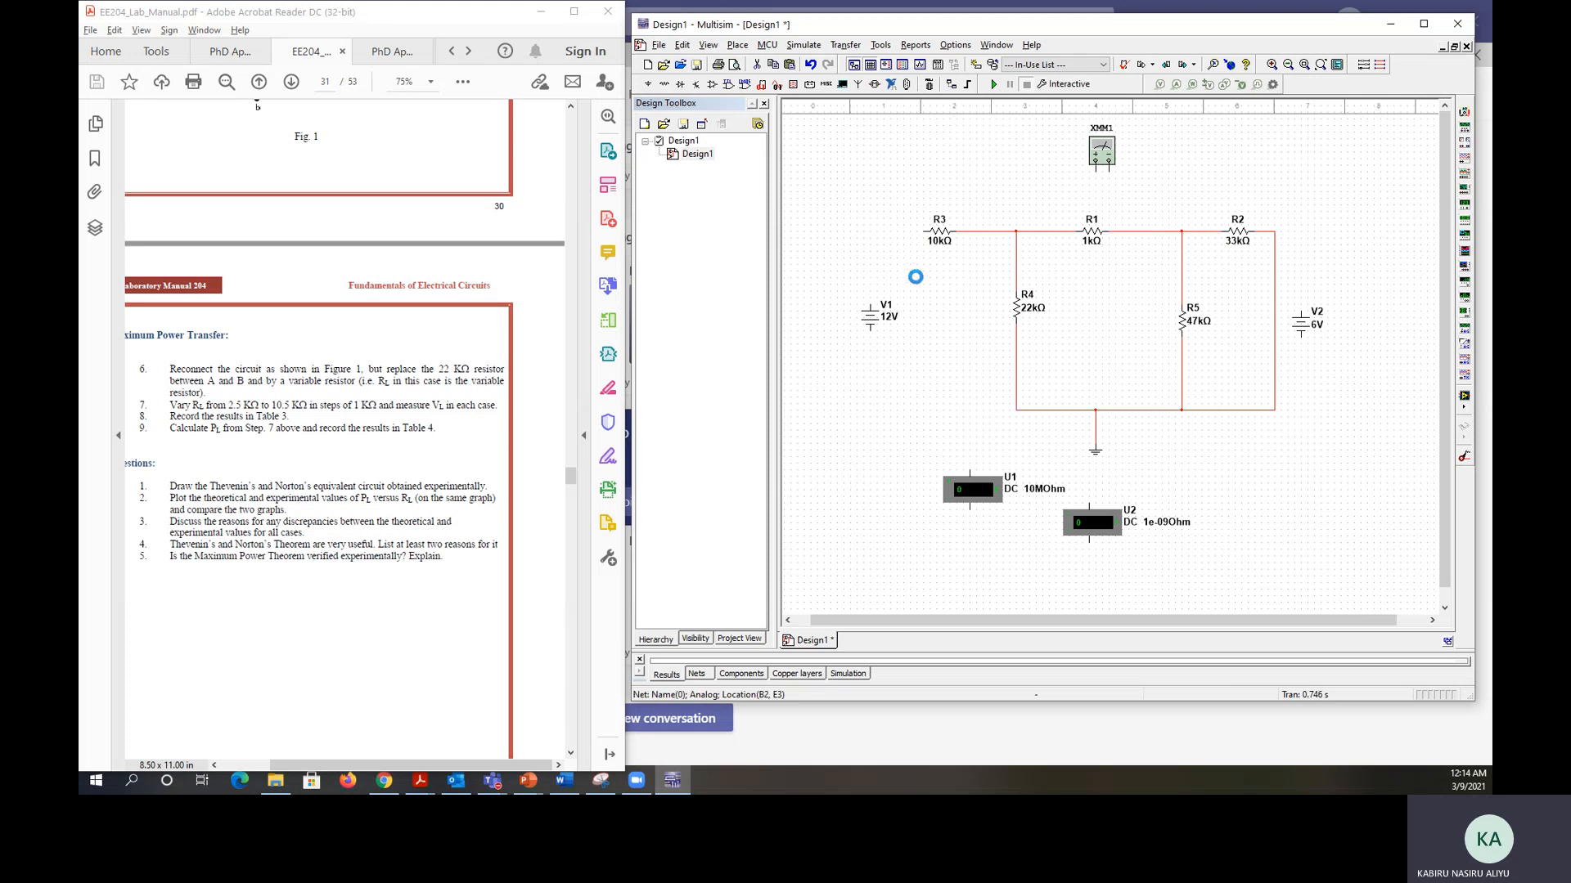
left_click(870, 303)
left_click(924, 232)
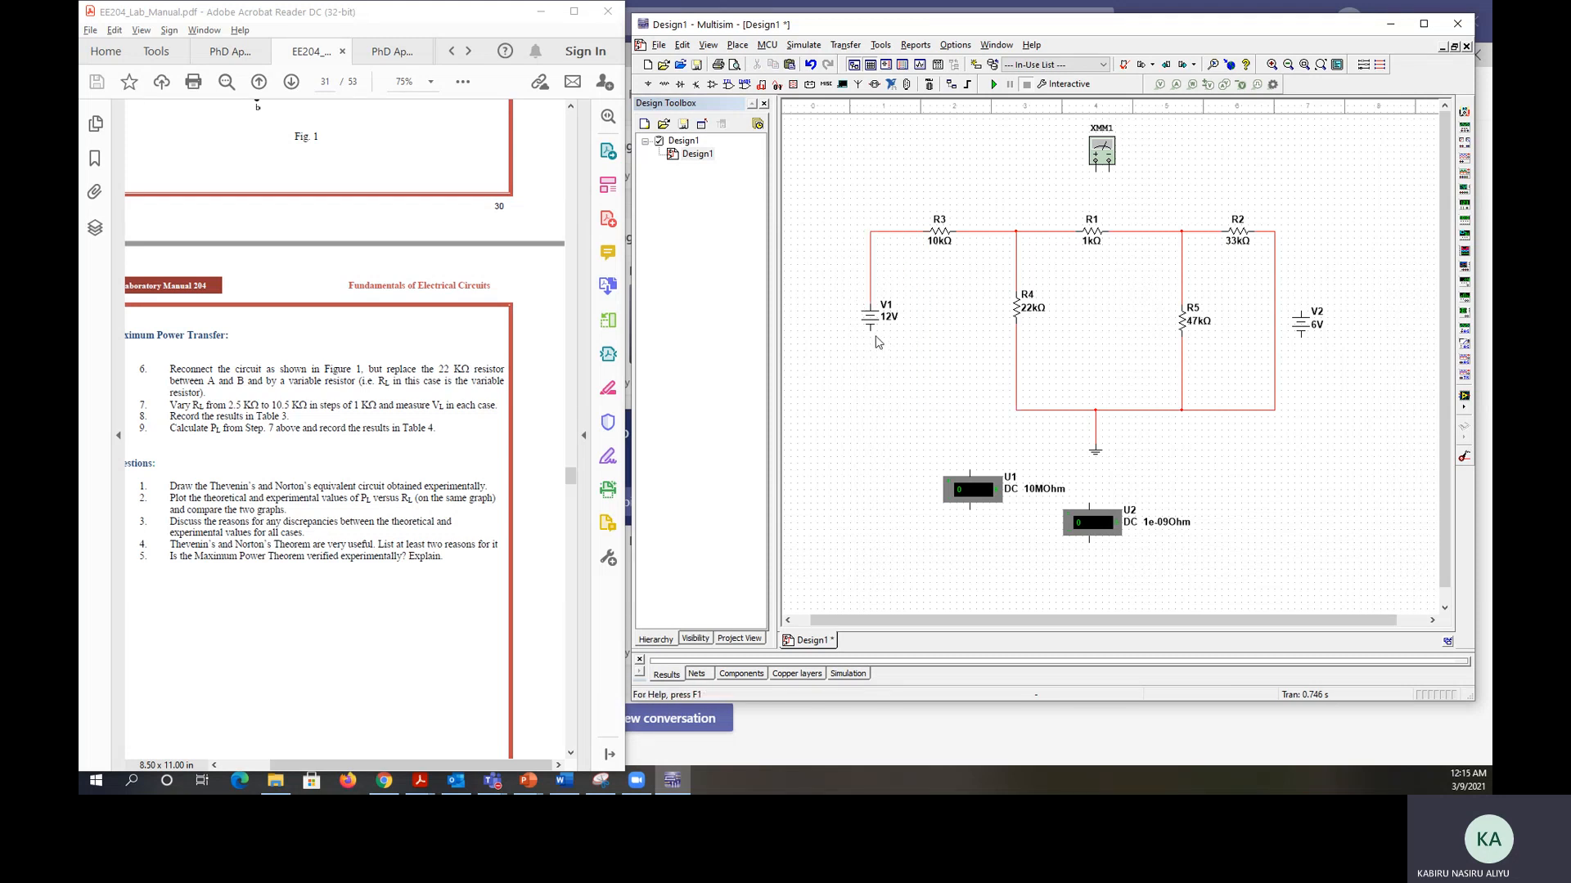
left_click(1017, 410)
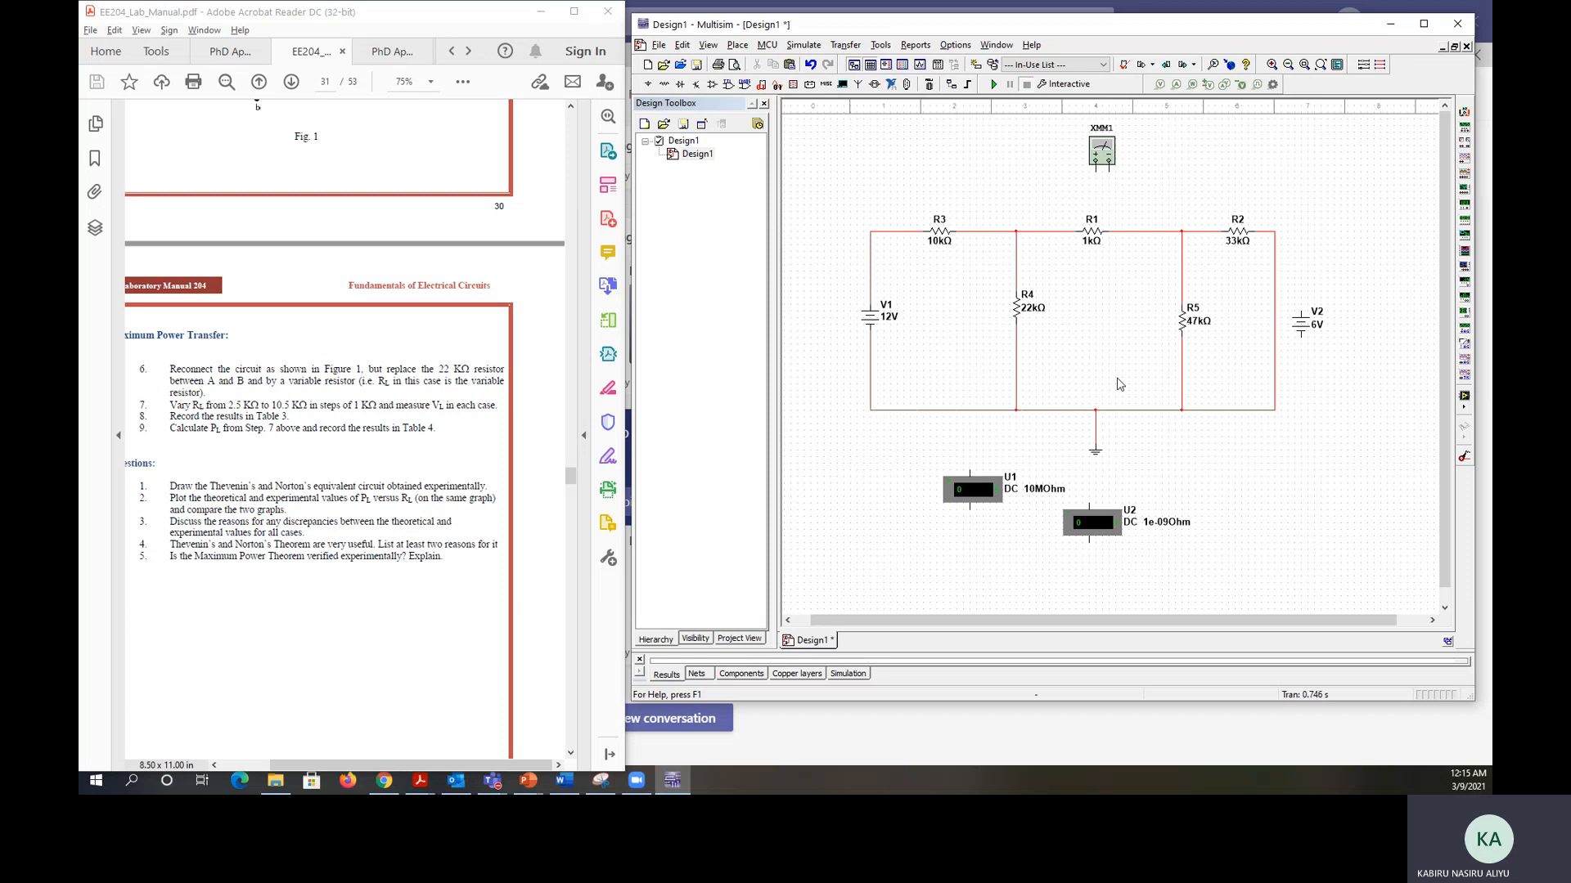
- Remove the short circuit at R2 and reconnect source V2 between R2 and the bottom wire
left_click(1273, 309)
key("Delete")
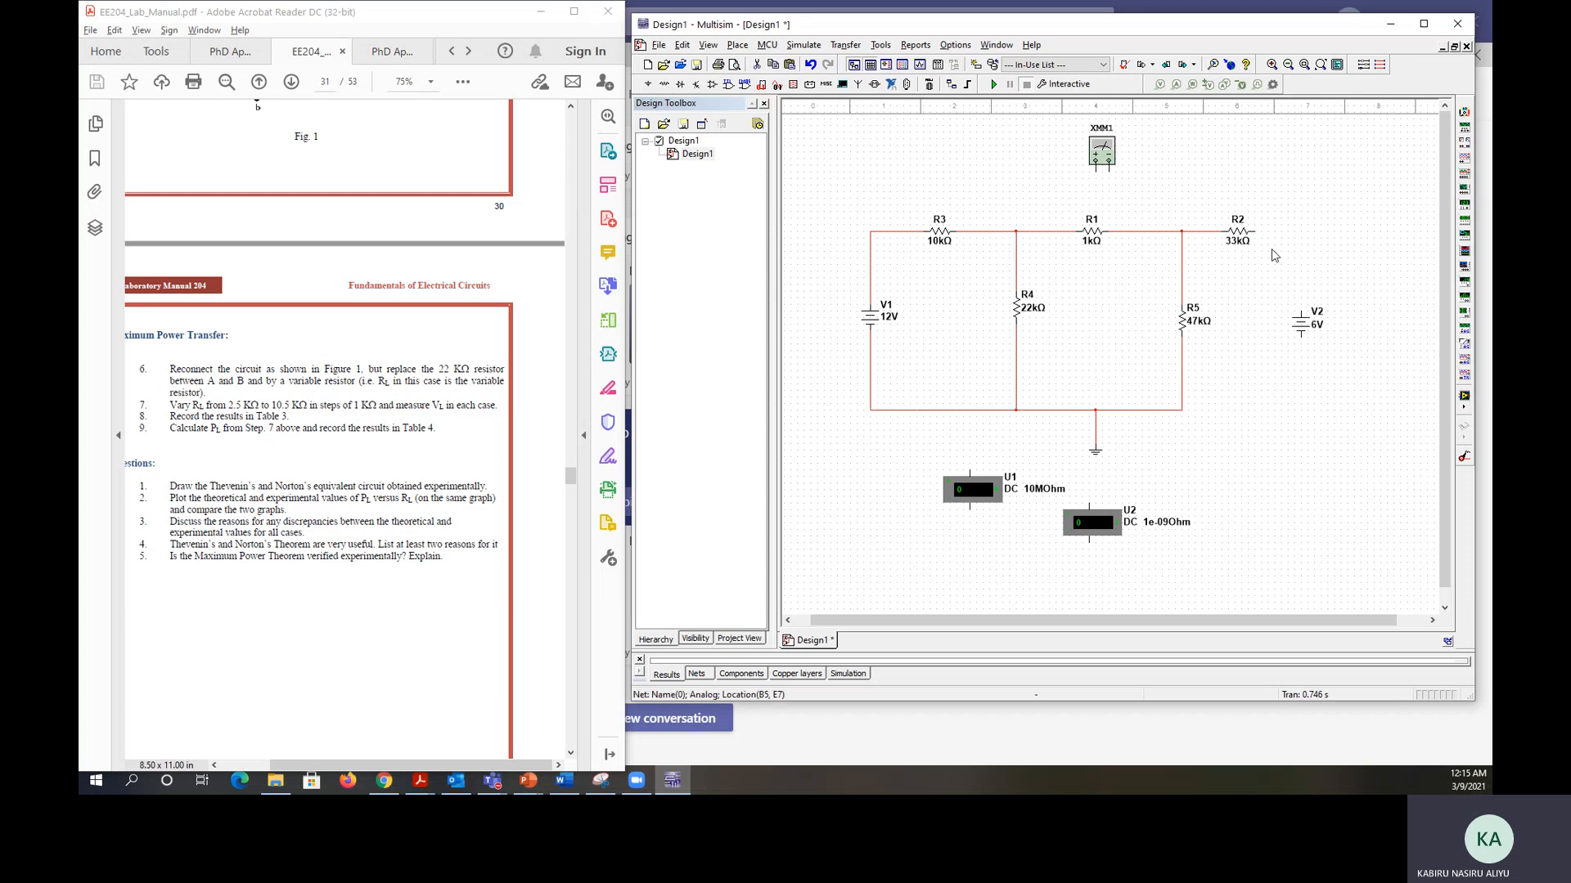
left_click(1253, 232)
left_click(1300, 311)
left_click(1301, 338)
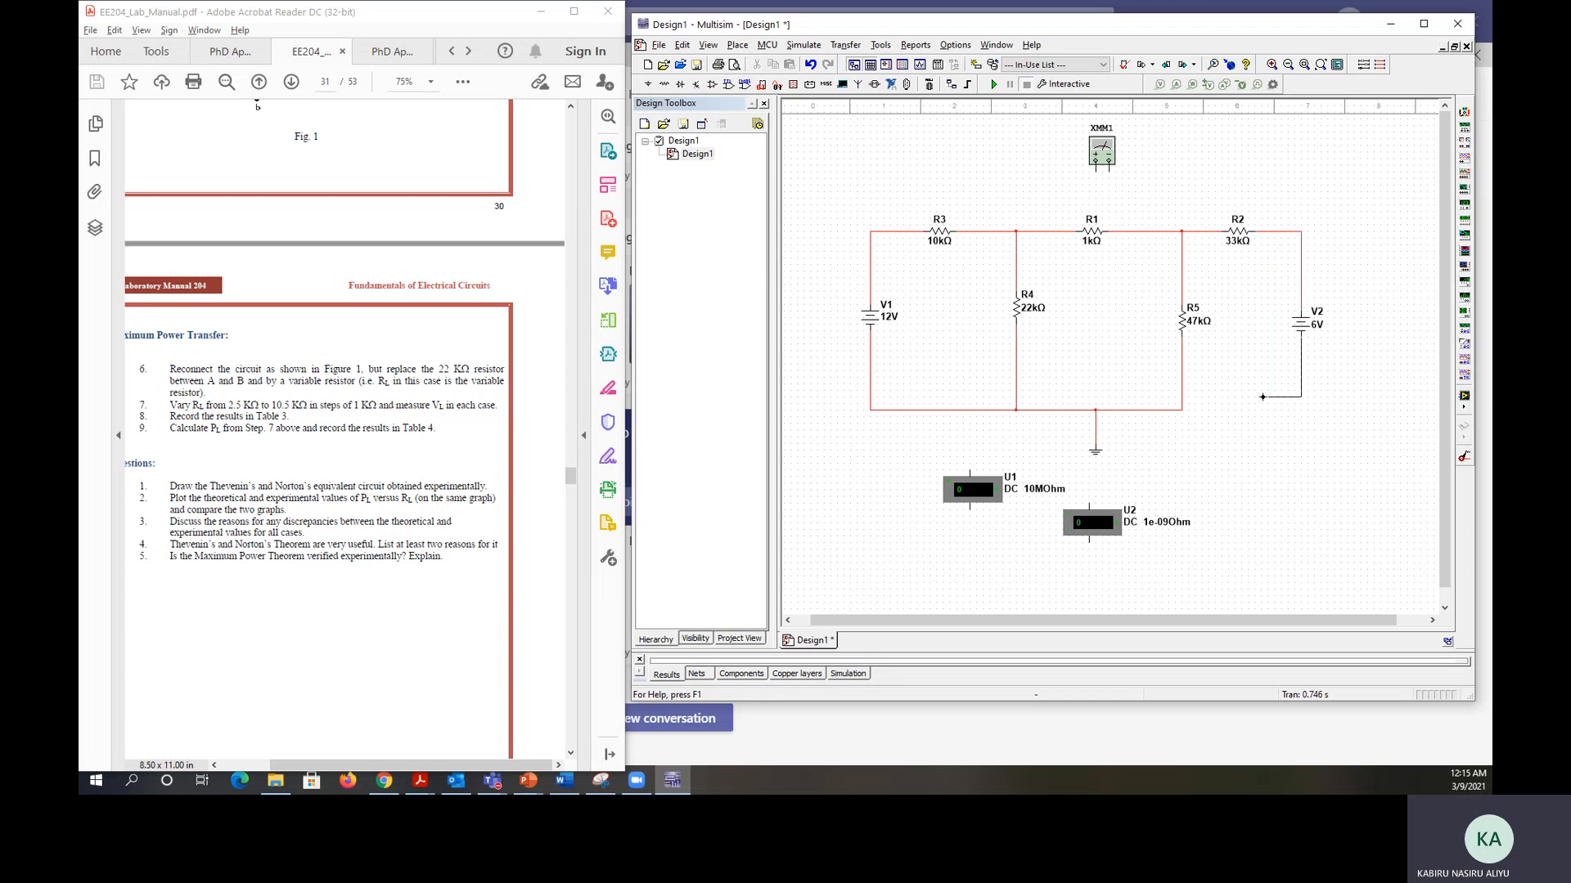
left_click(1180, 409)
- Check Tables 3 and 4 in the lab manual and move voltmeter U1 into the circuit between R4 and R5
scroll(385, 450, "down", 10)
scroll(289, 534, "down", 4)
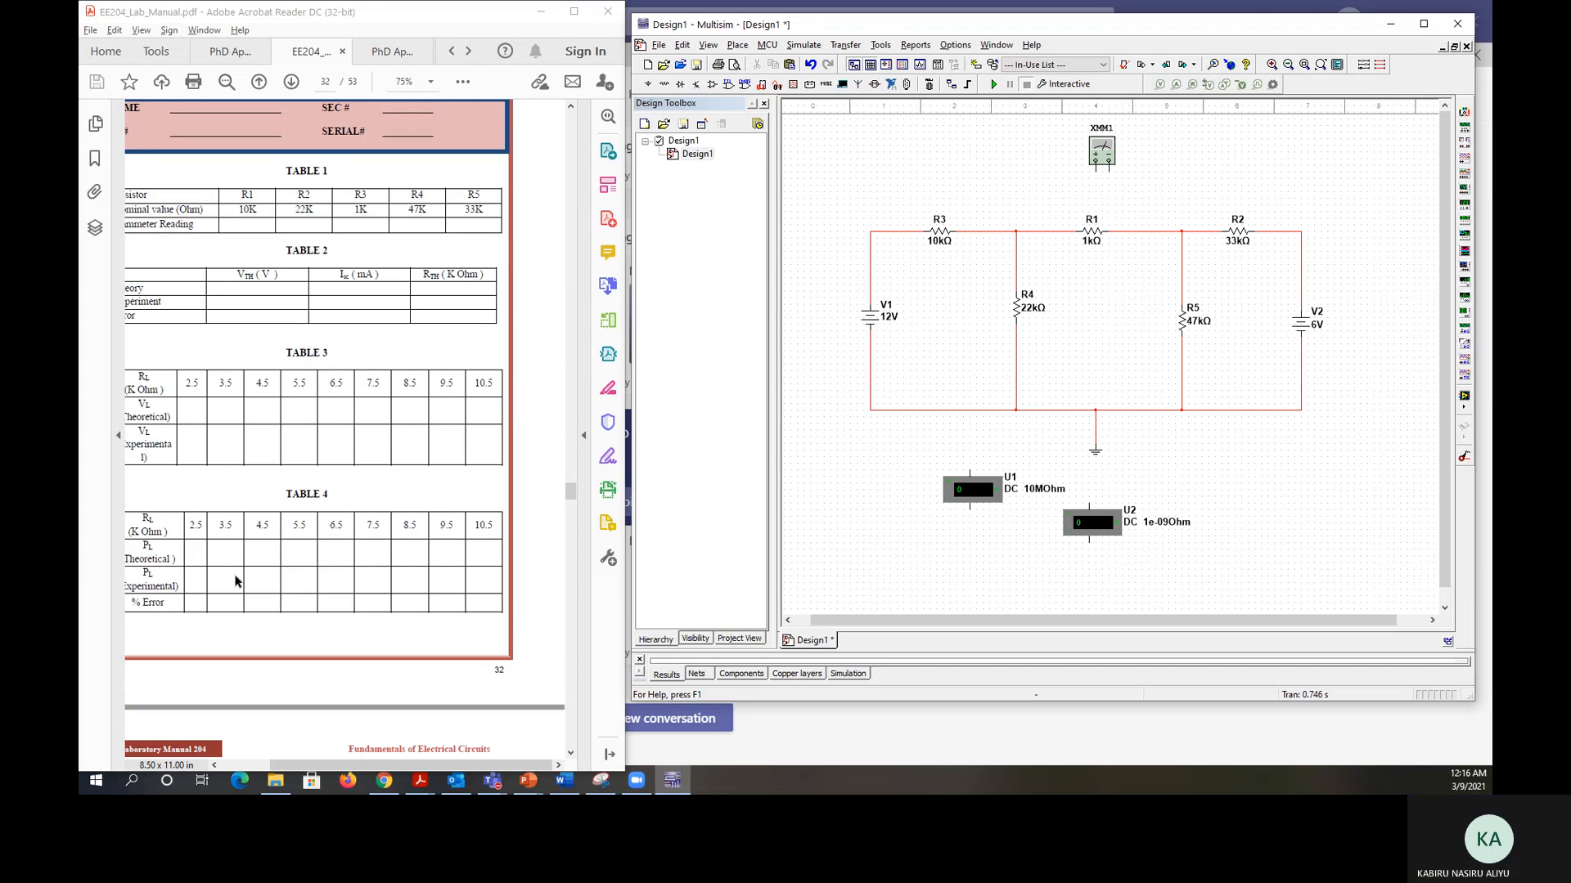
left_click(293, 767)
left_click_drag(293, 767, 279, 768)
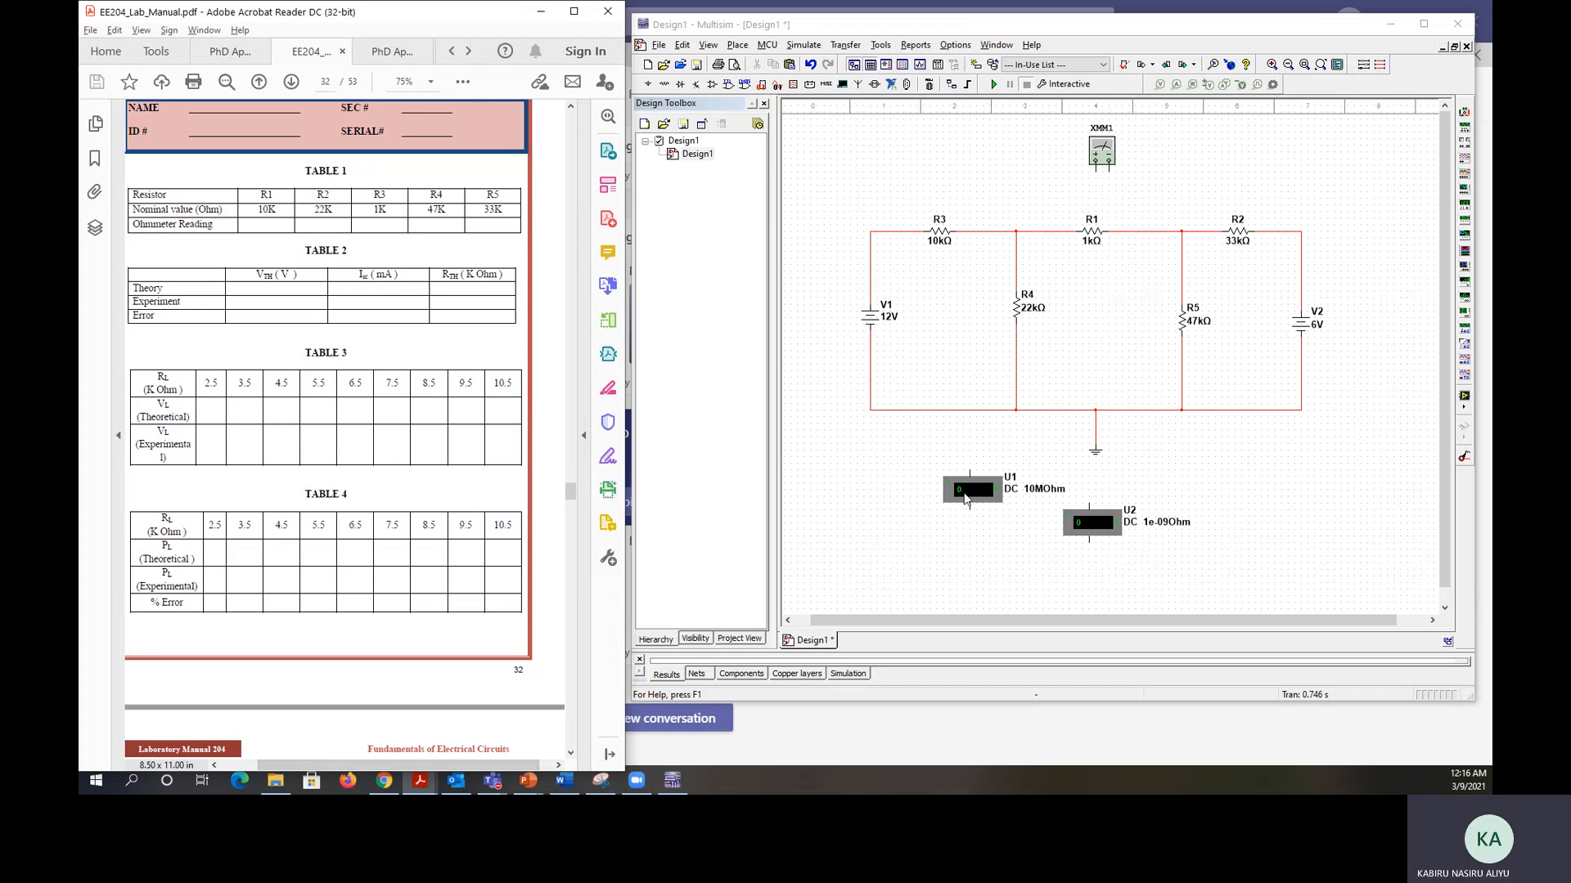
left_click_drag(966, 492, 1095, 311)
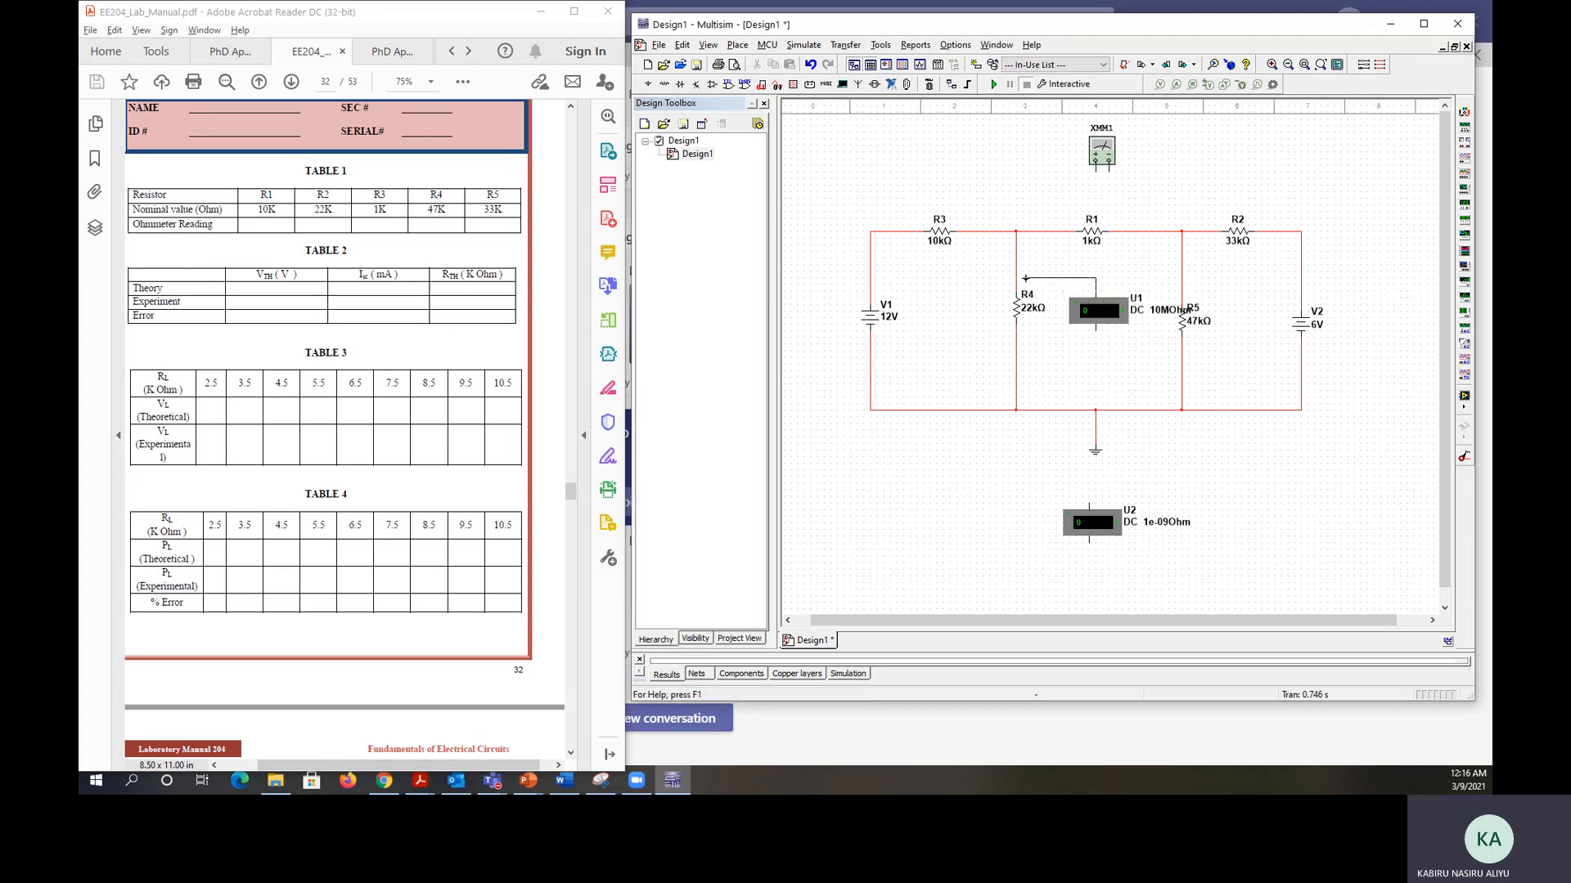
- Wire voltmeter U1 in parallel with R4, connecting it to the branch above and below the resistor
left_click_drag(1016, 271, 1095, 293)
left_click_drag(1078, 347, 1024, 357)
left_click(1017, 358)
- Set R4's resistance to 2.5 kΩ and run the simulation to measure the load voltage, then stop it
double_click(1017, 311)
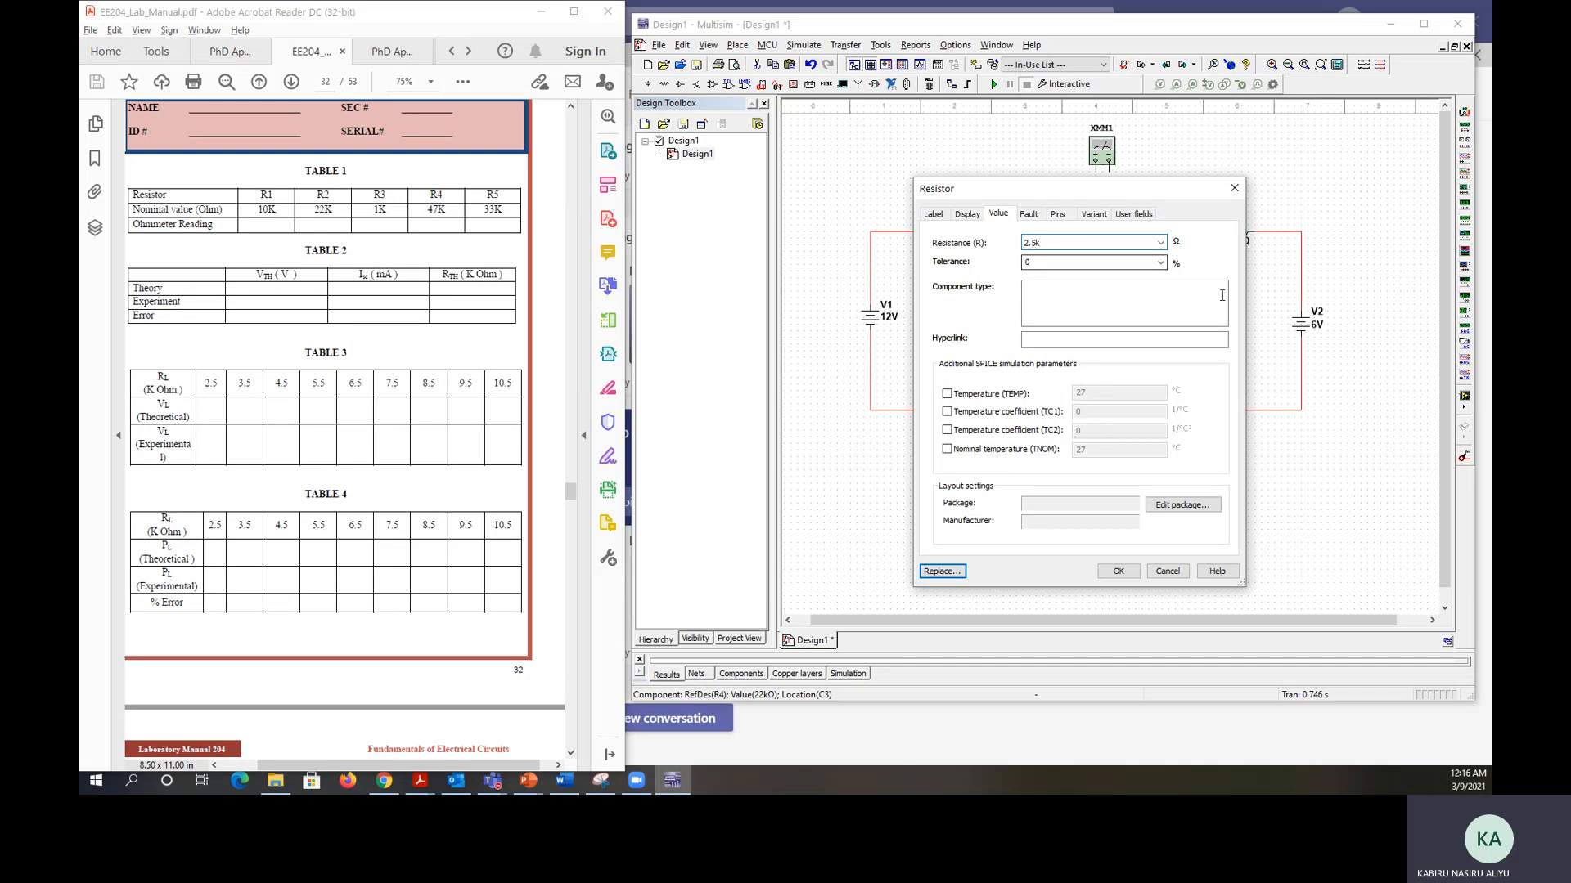
left_click(1117, 571)
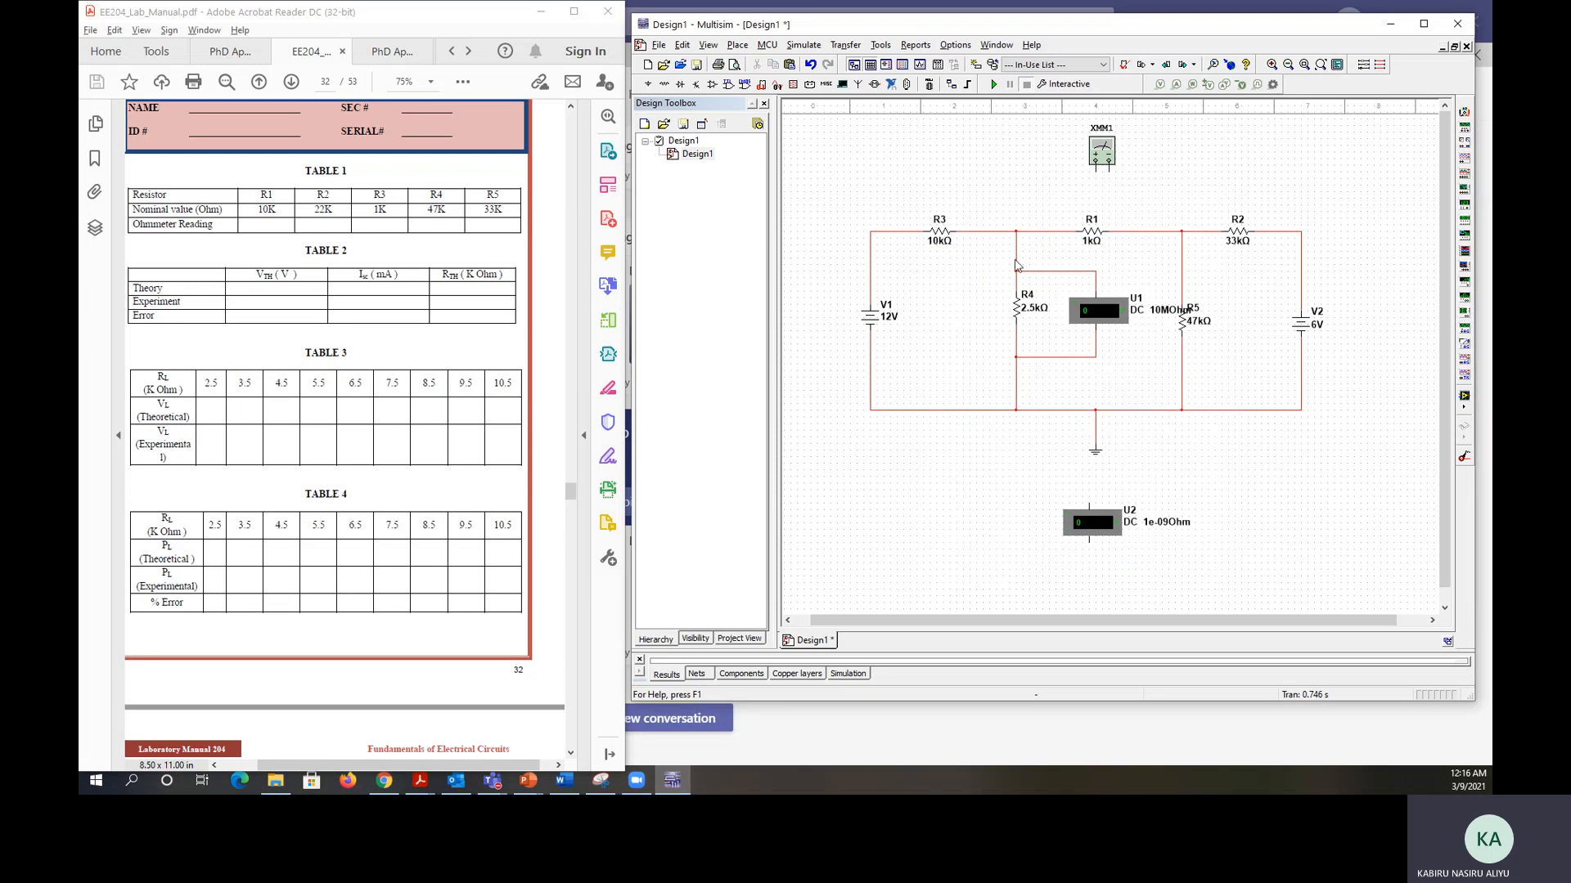
left_click(994, 85)
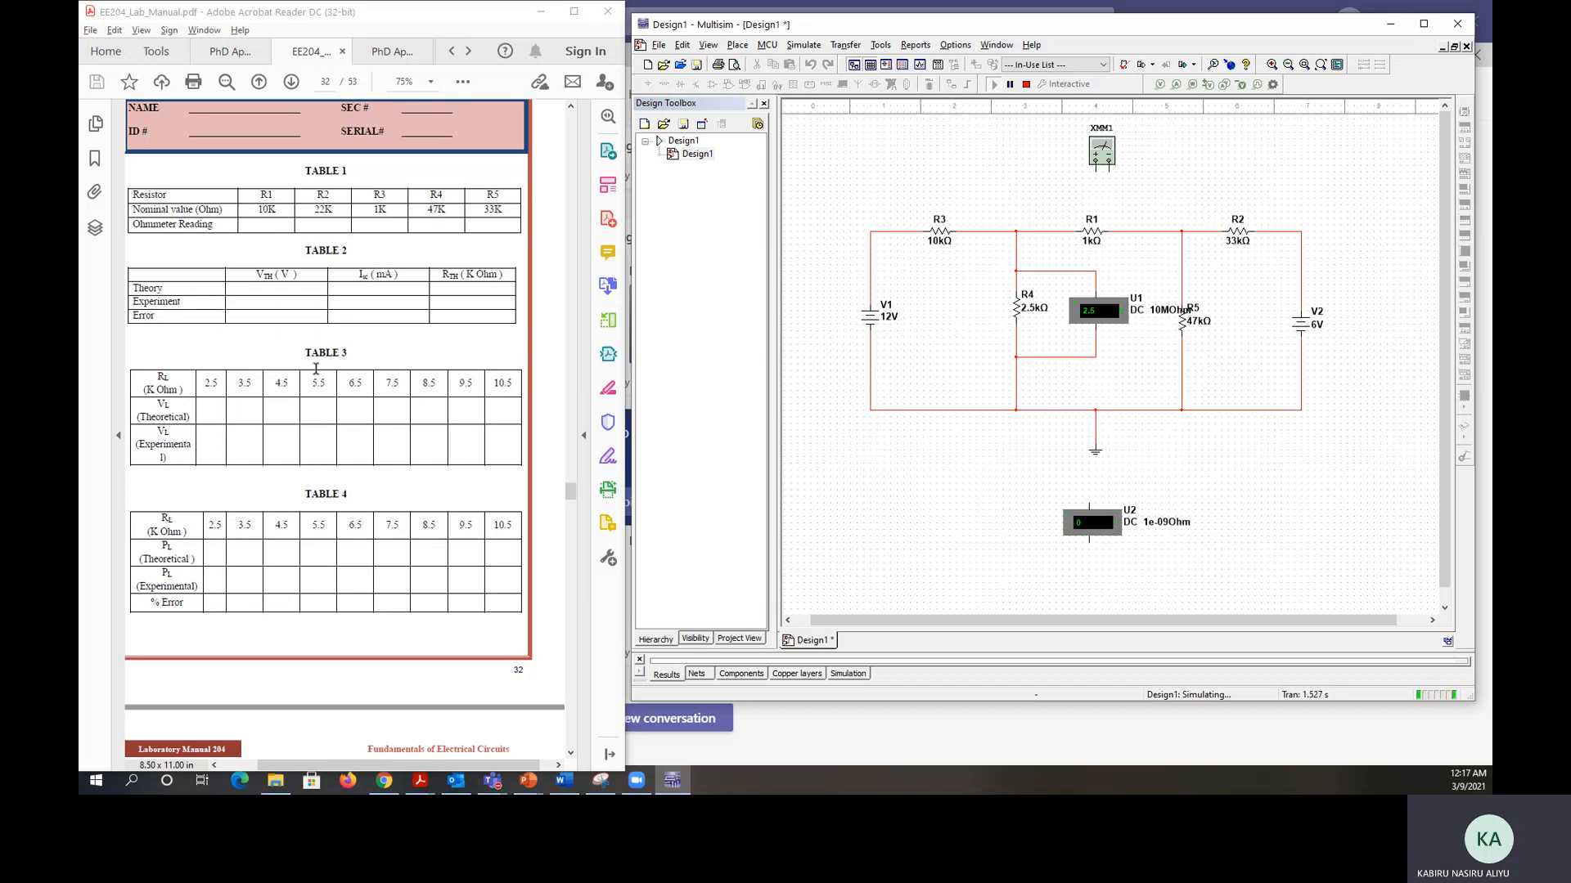
left_click(1025, 86)
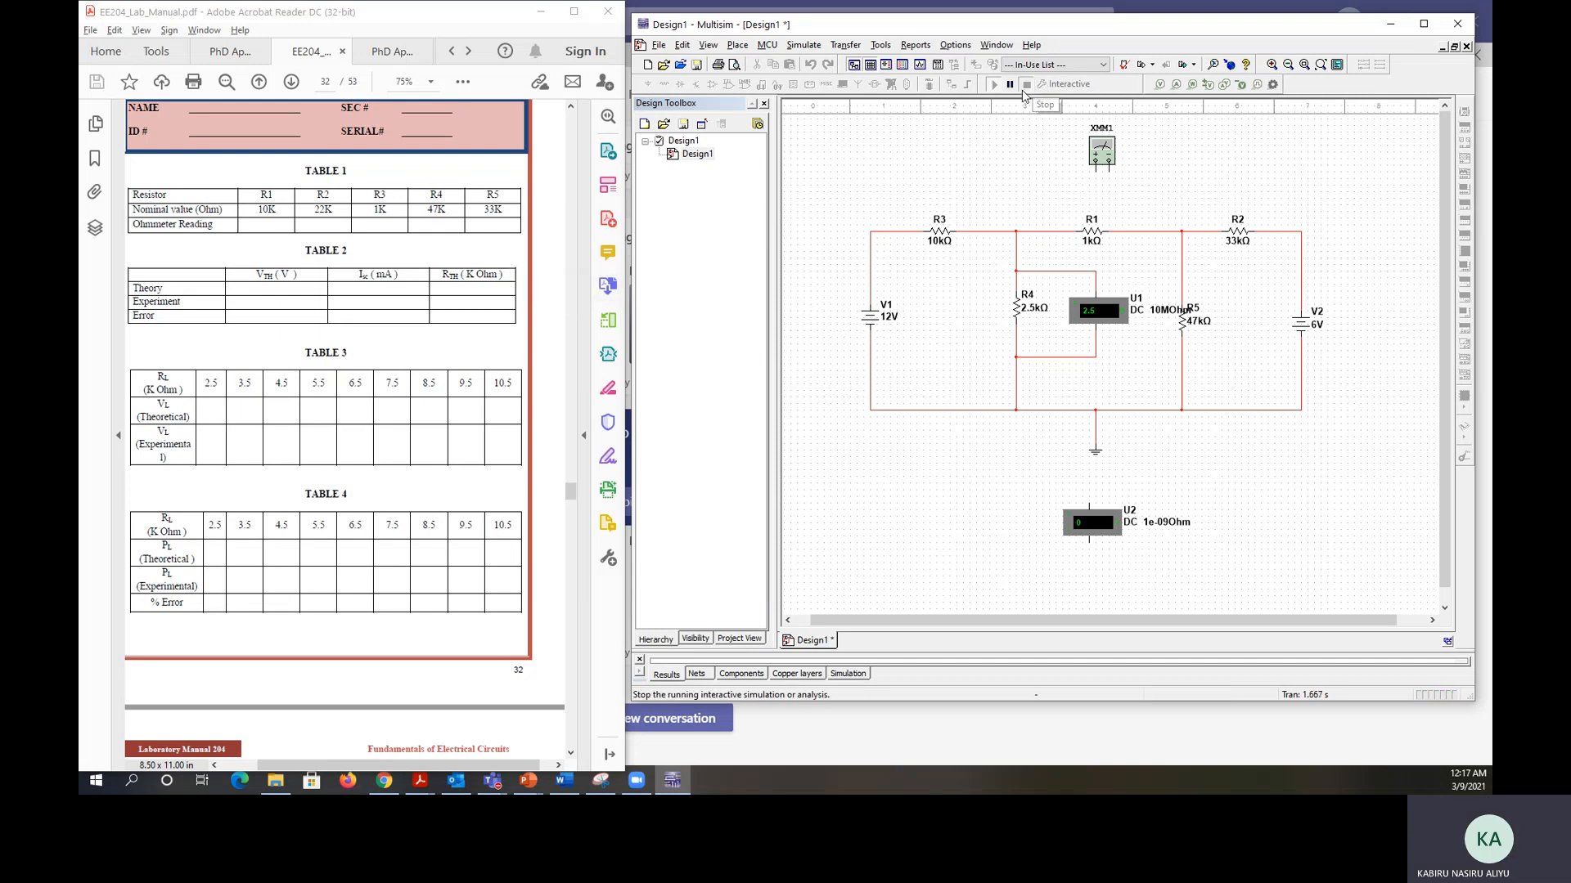
- Set R4's resistance to 3.5 kΩ and simulate the circuit to measure the load voltage for Table 3, then stop it
left_click(1021, 318)
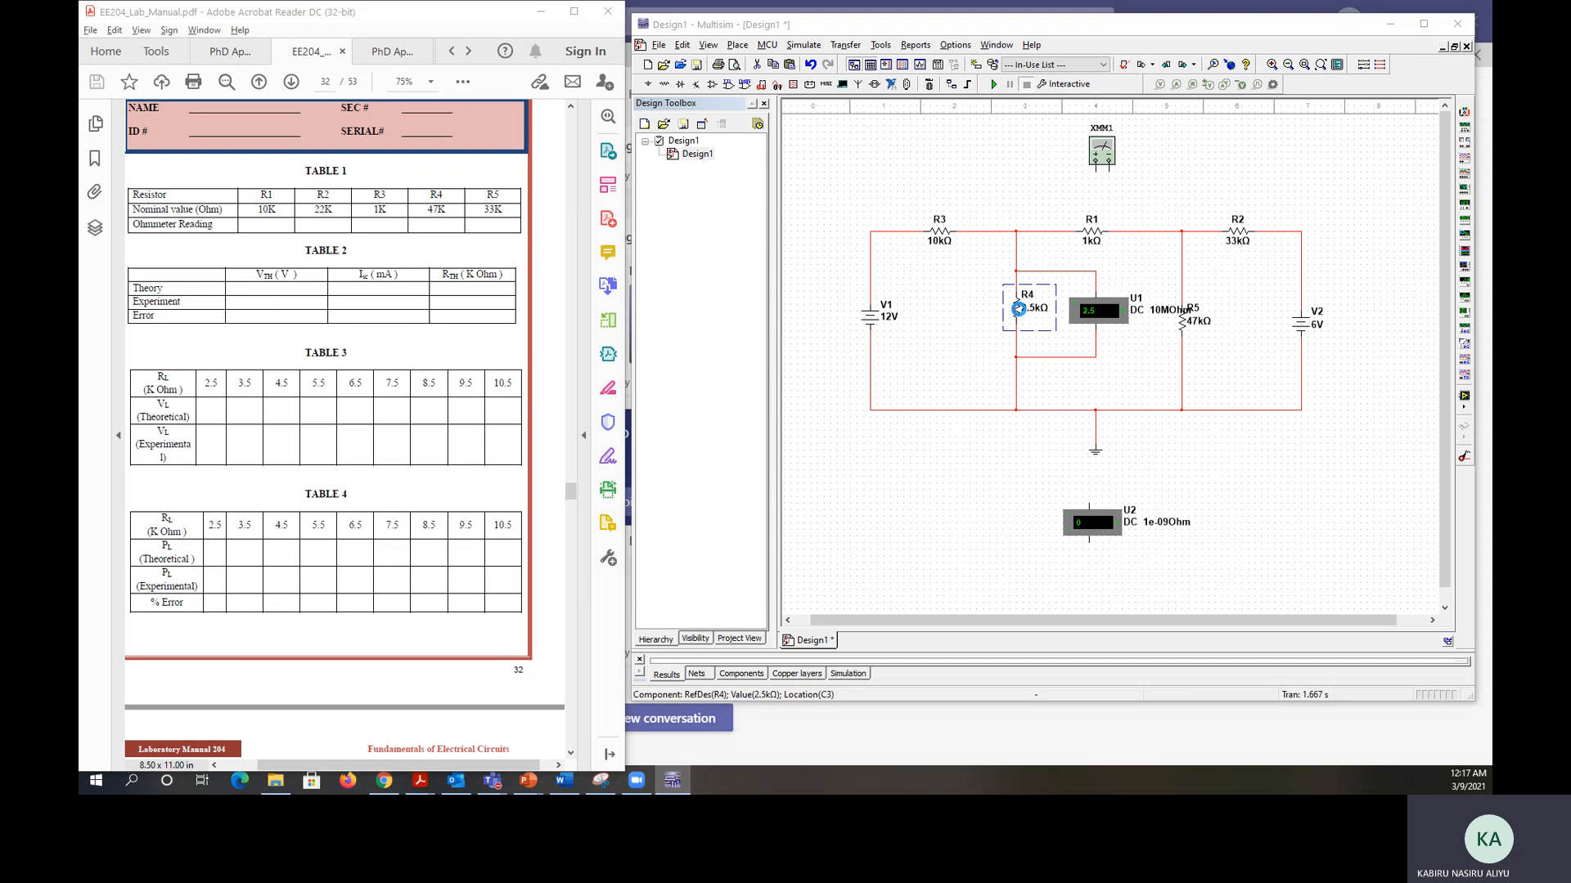
double_click(1021, 318)
type("3.5k")
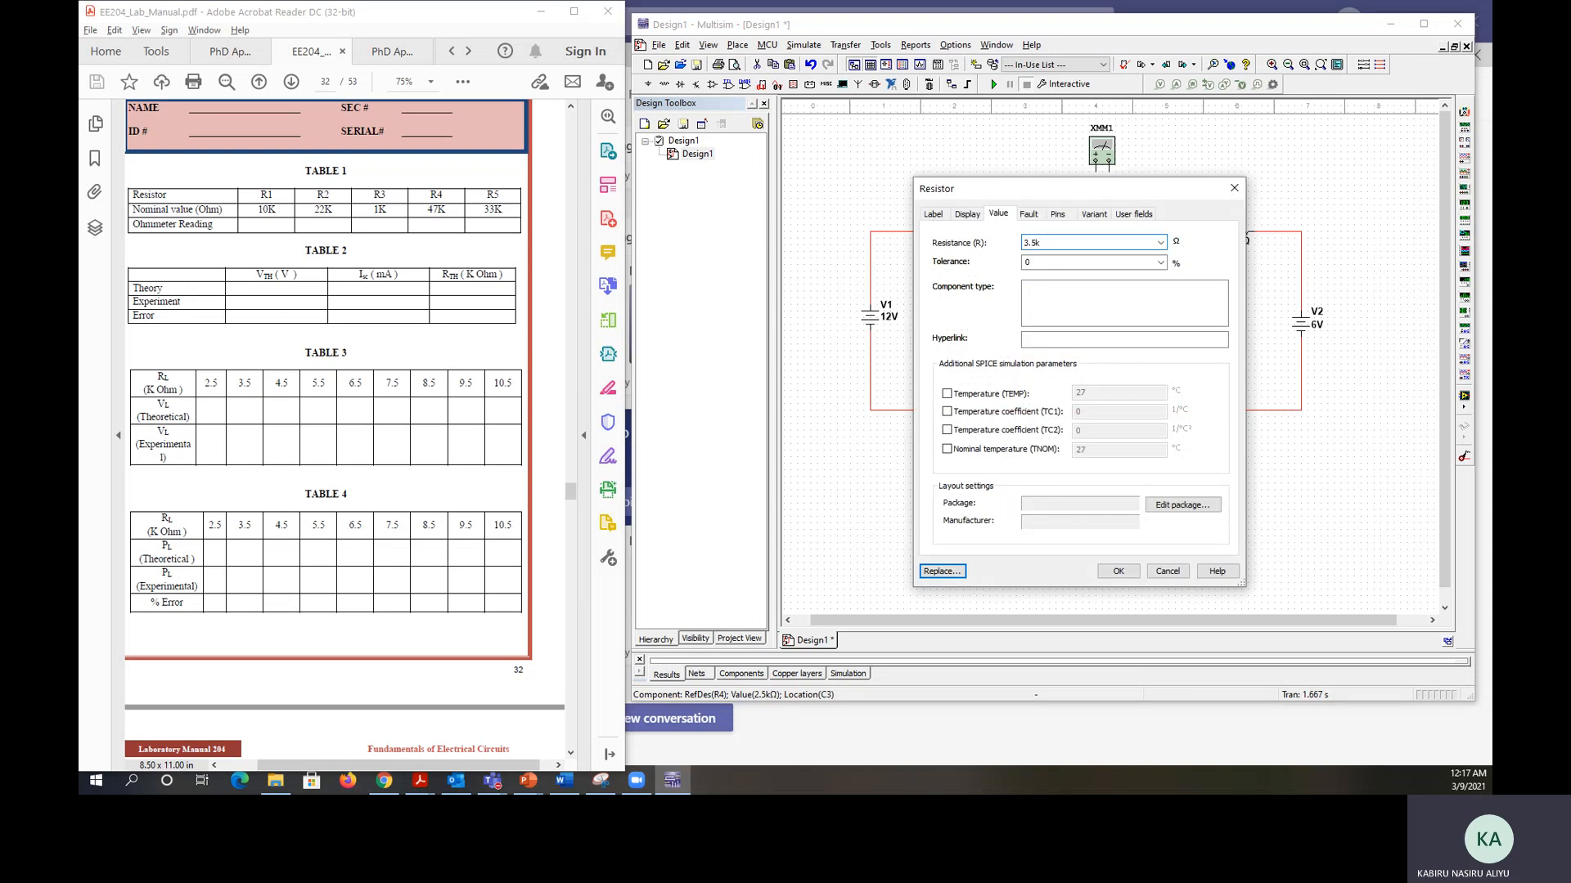
left_click(1117, 571)
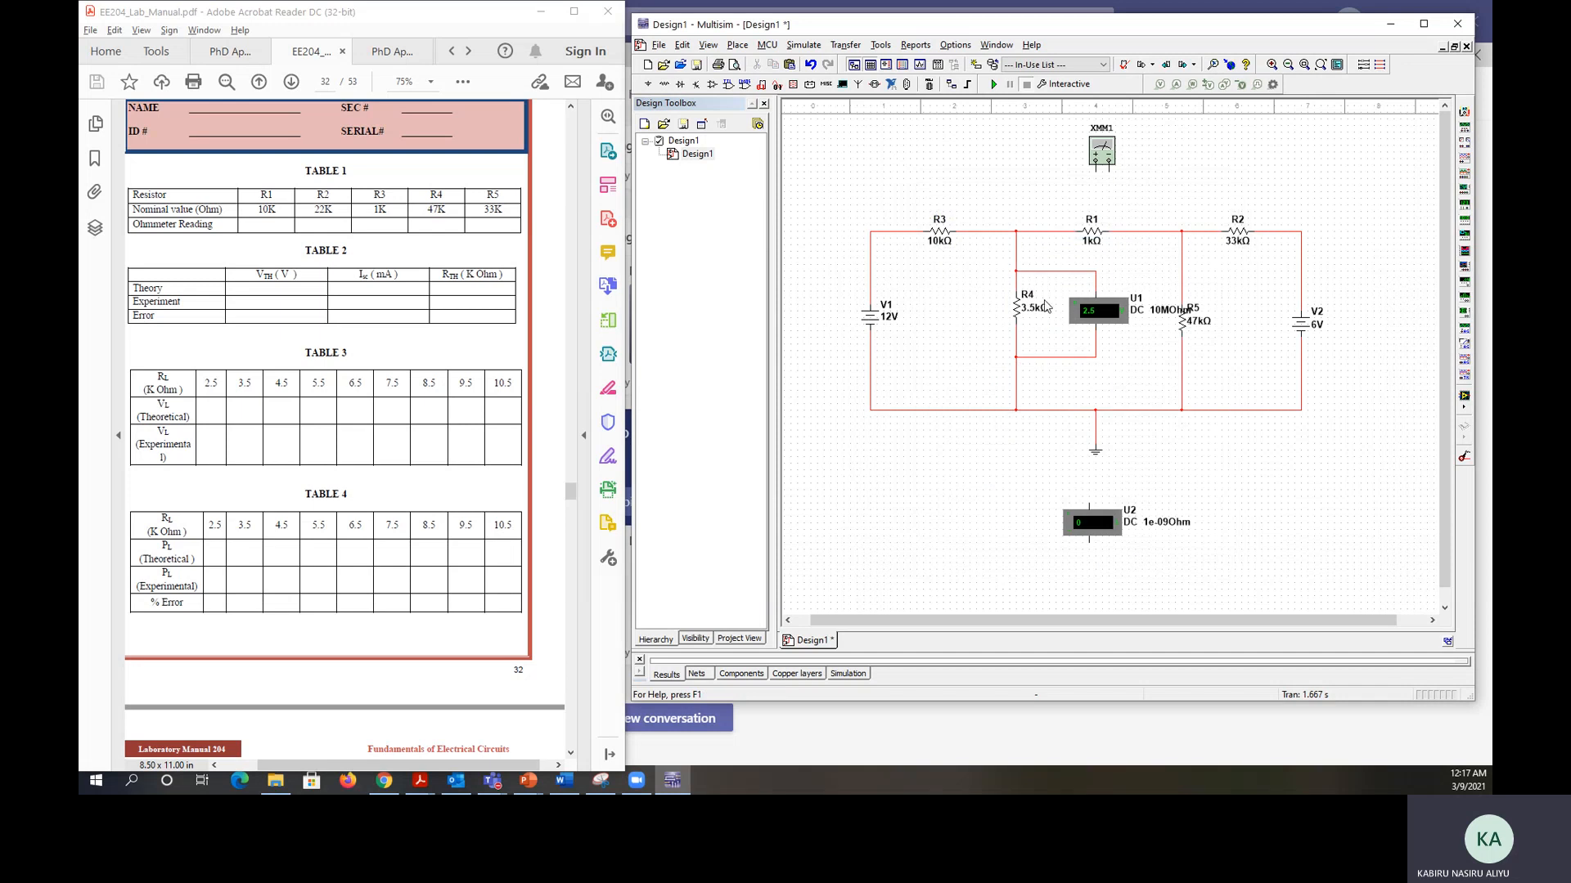
left_click(994, 84)
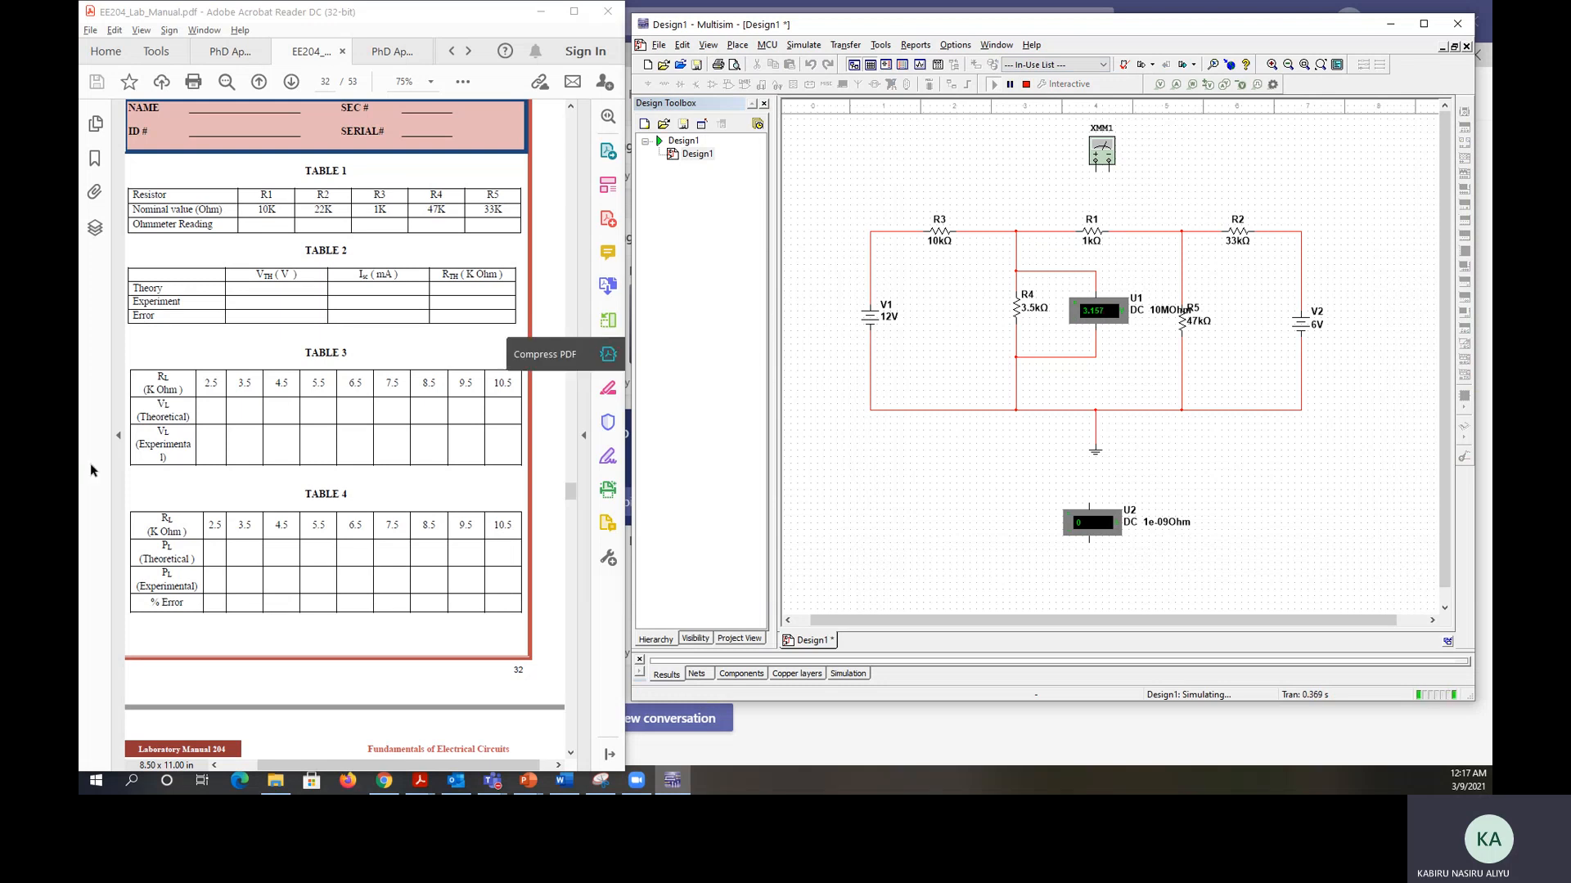
left_click(253, 422)
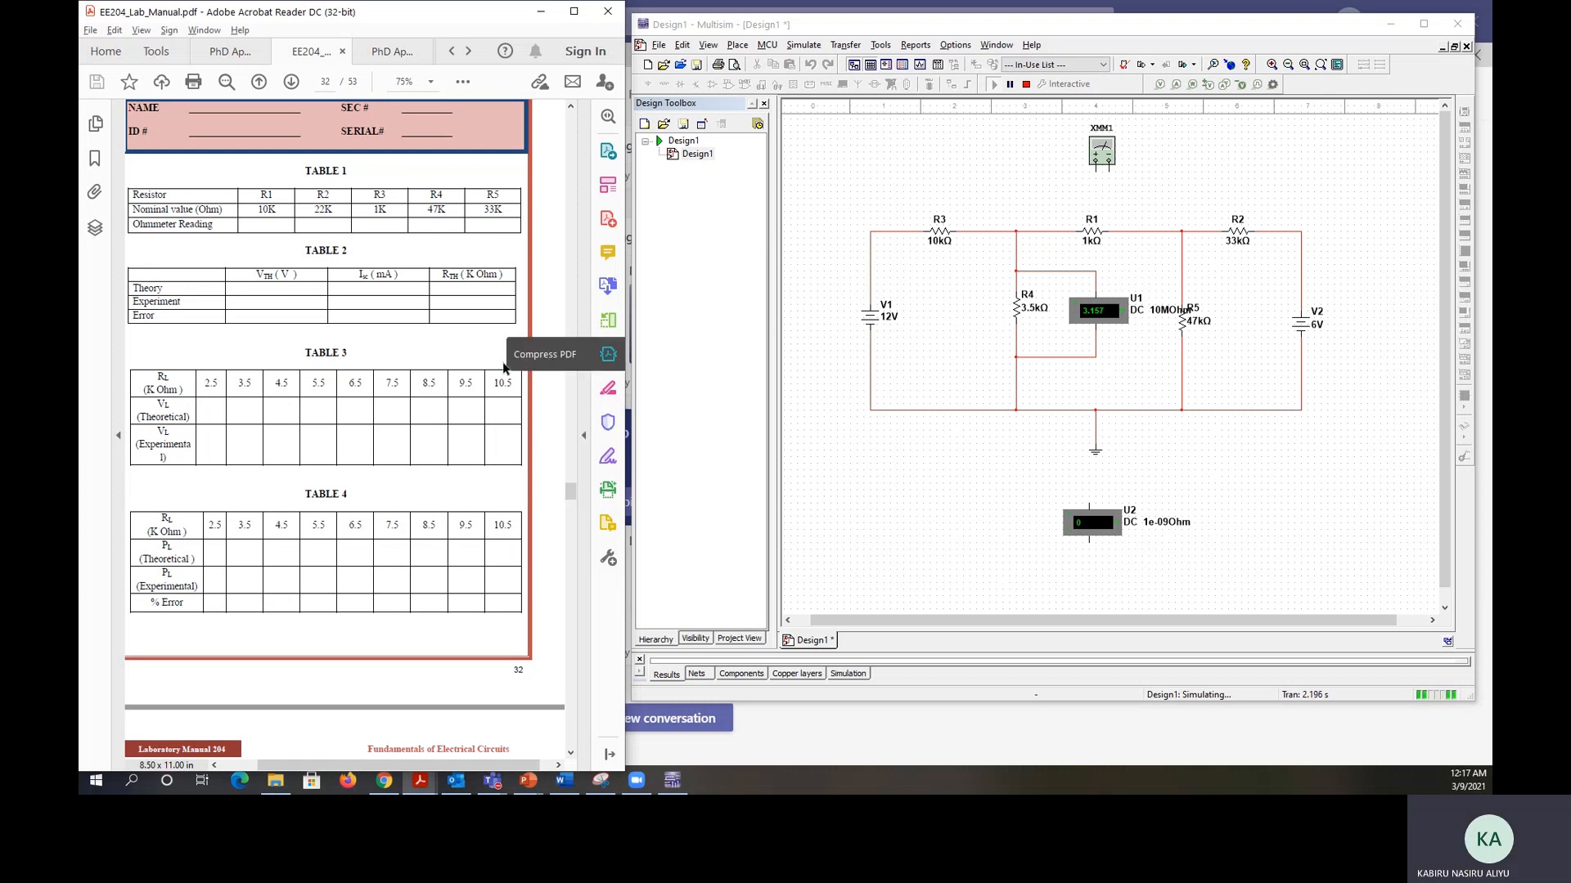
left_click(1025, 85)
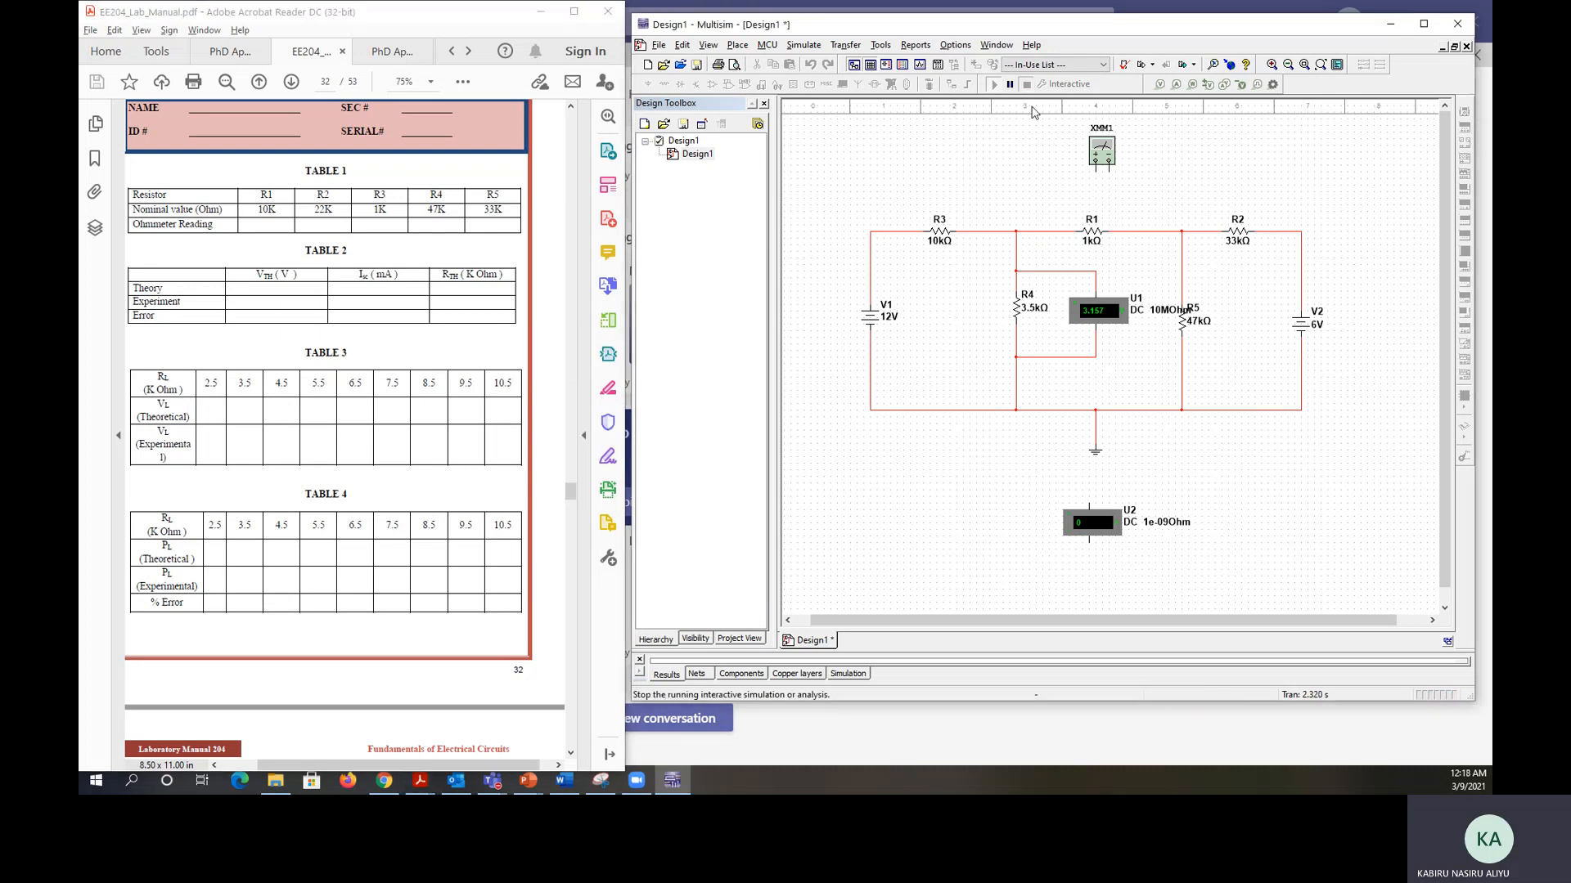
- Set R4's resistance to 10.5 kΩ and run the simulation to measure the last load voltage, then stop it
left_click(1024, 307)
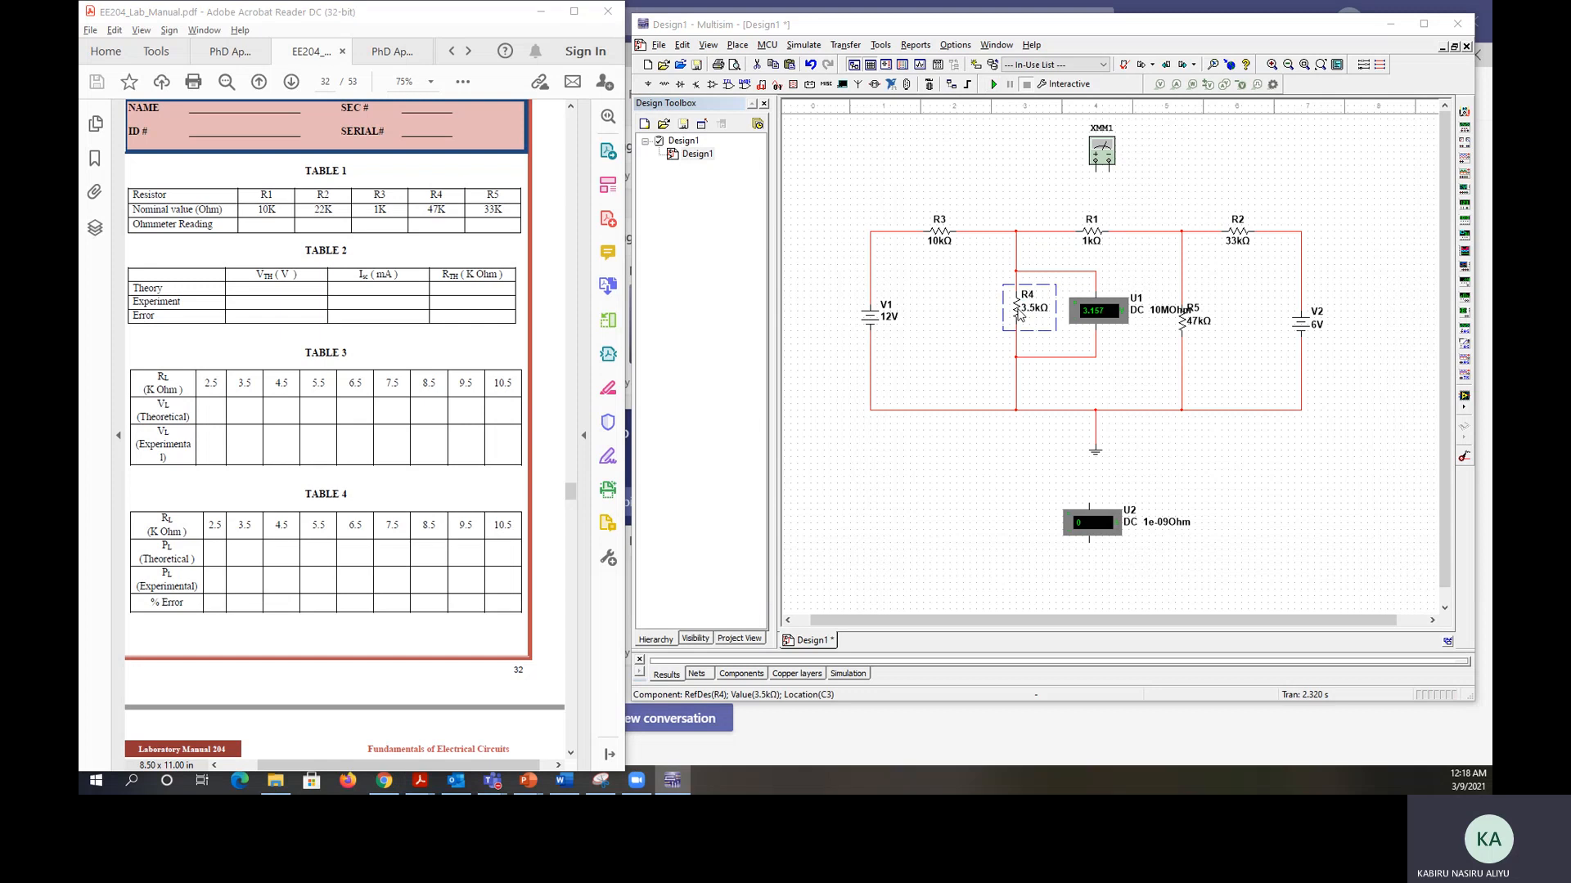
double_click(1017, 315)
type("10.5k")
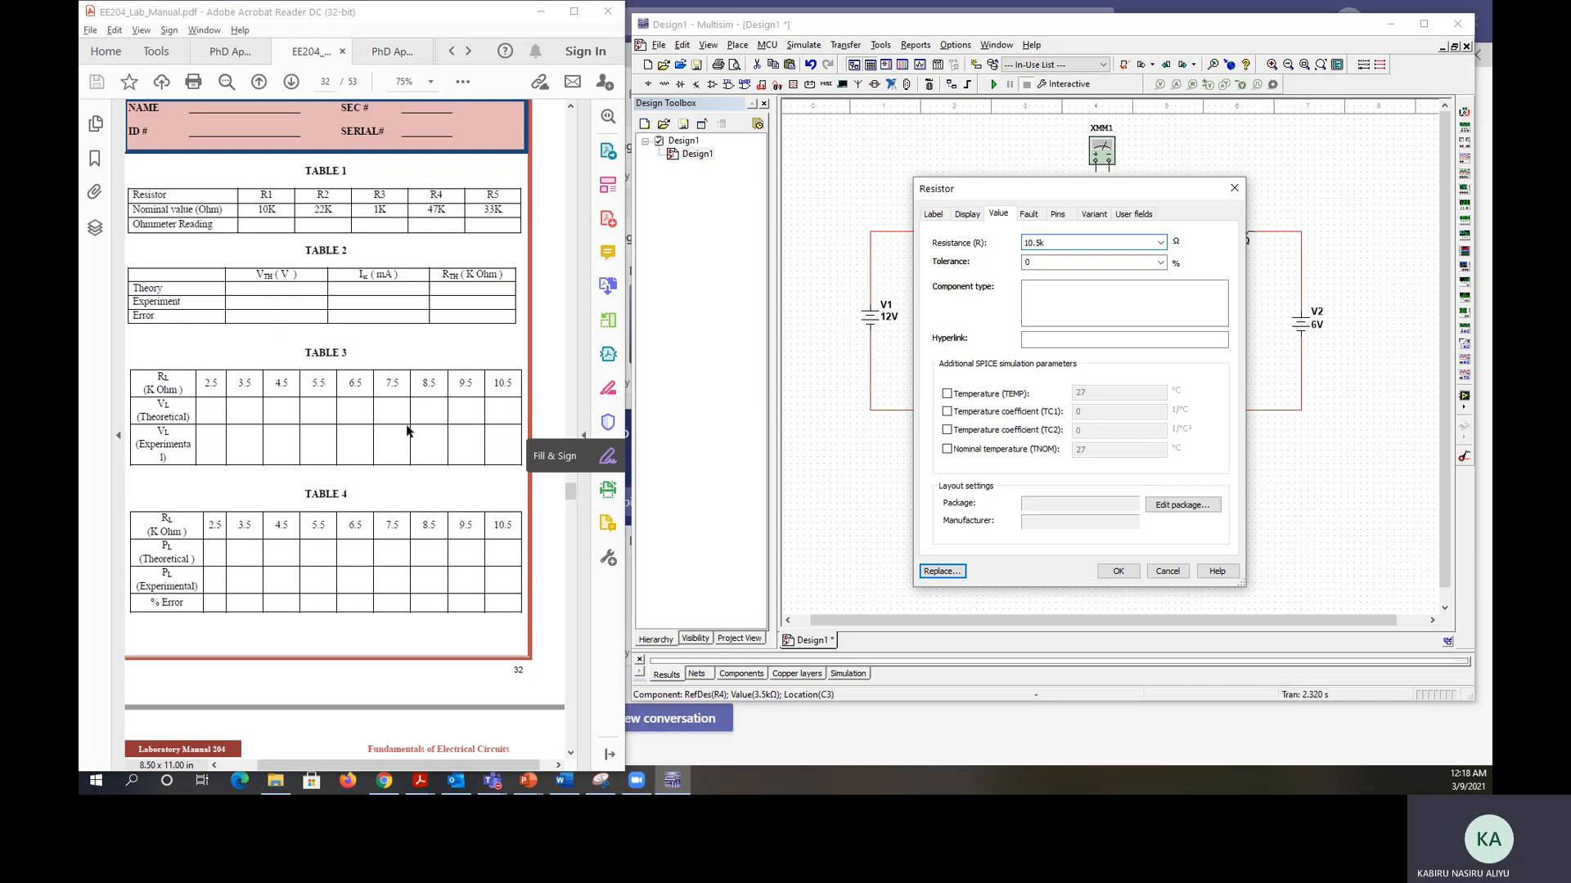
left_click(1116, 571)
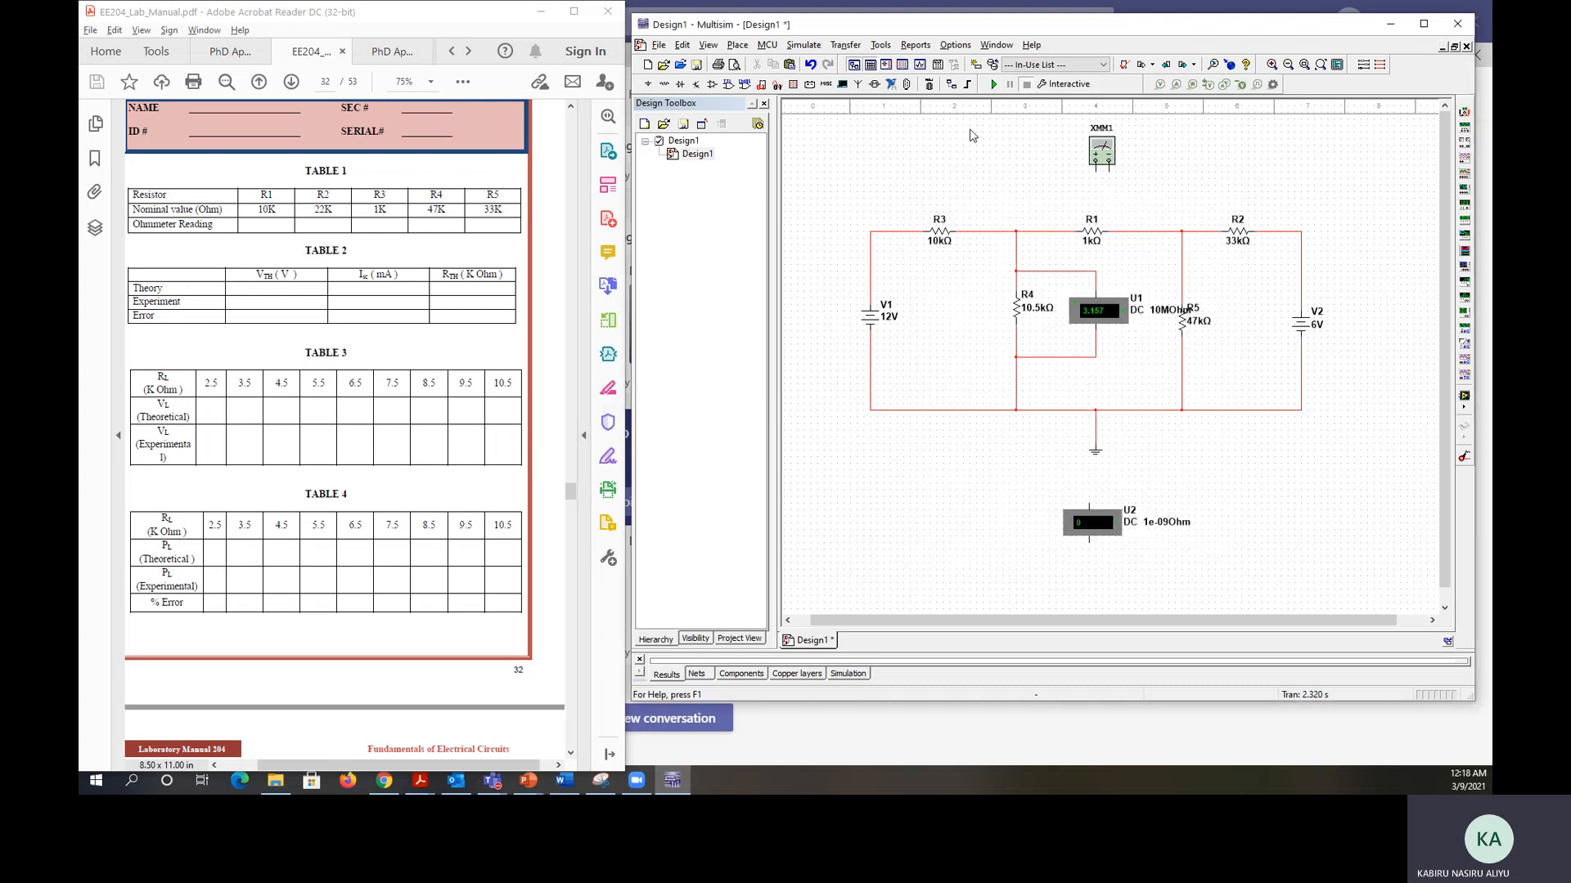
left_click(993, 84)
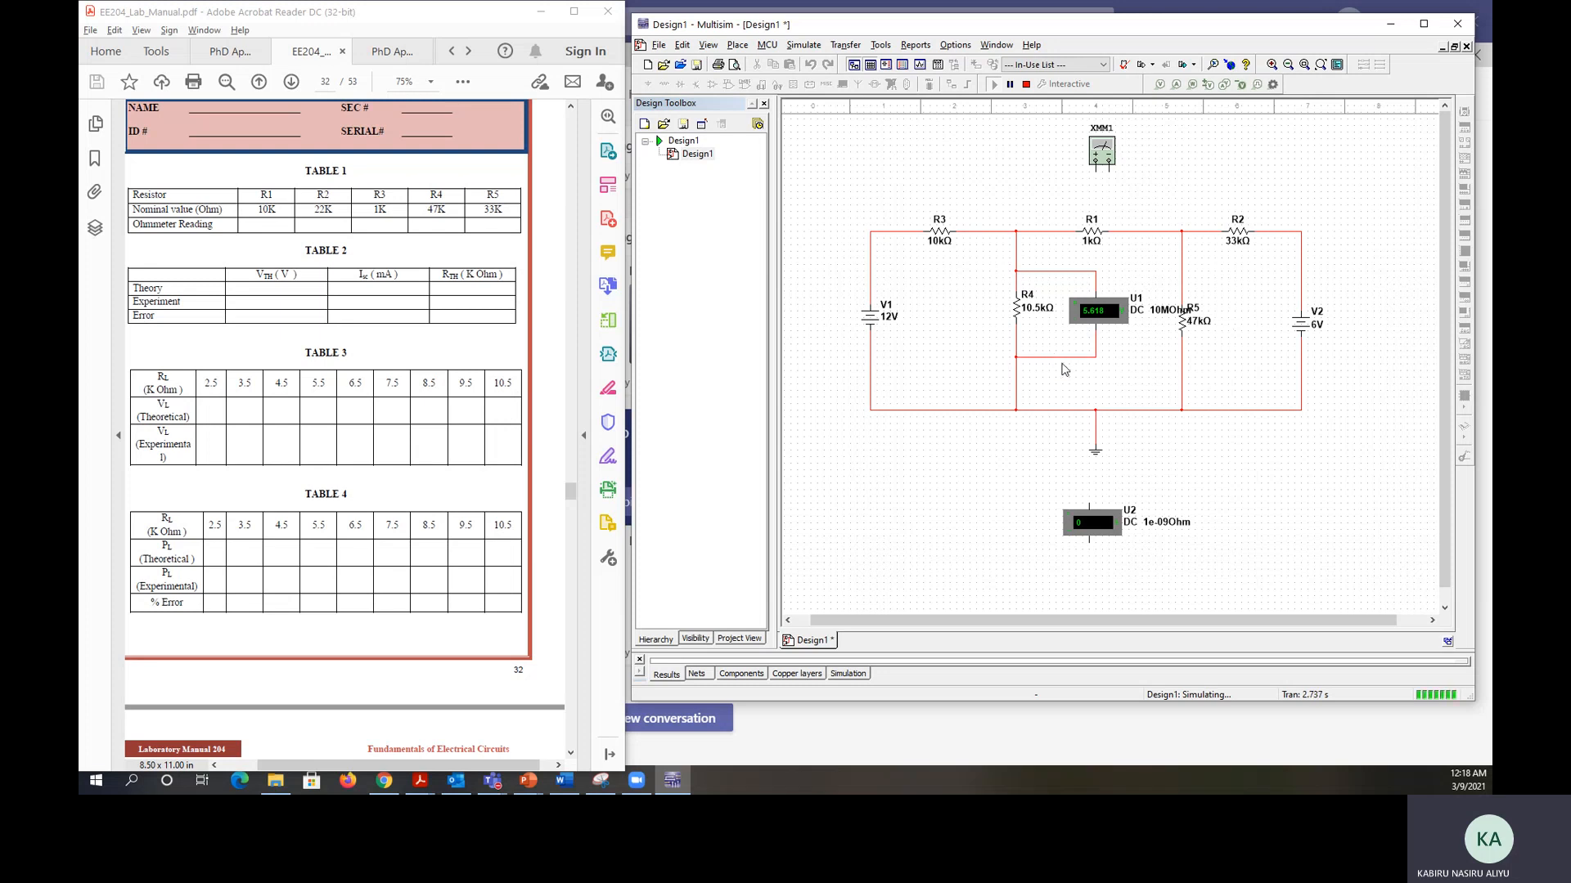
left_click(1026, 84)
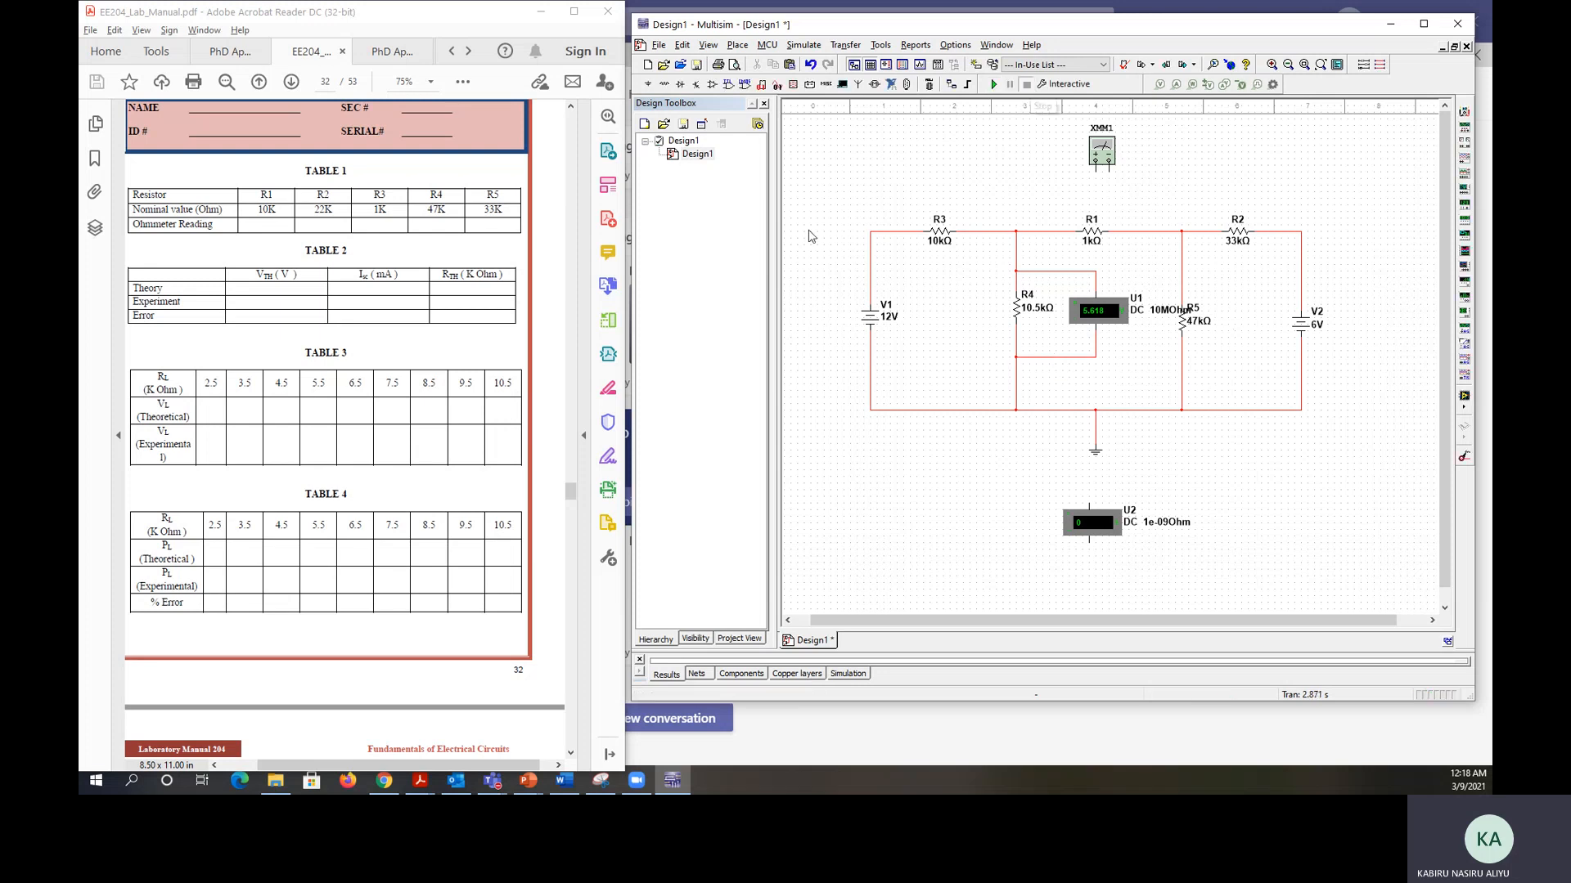
- Review the Maximum Power Transfer procedure steps in the lab manual and the rows of Tables 3 and 4 they fill
scroll(371, 388, "down", 3)
scroll(343, 384, "up", 10)
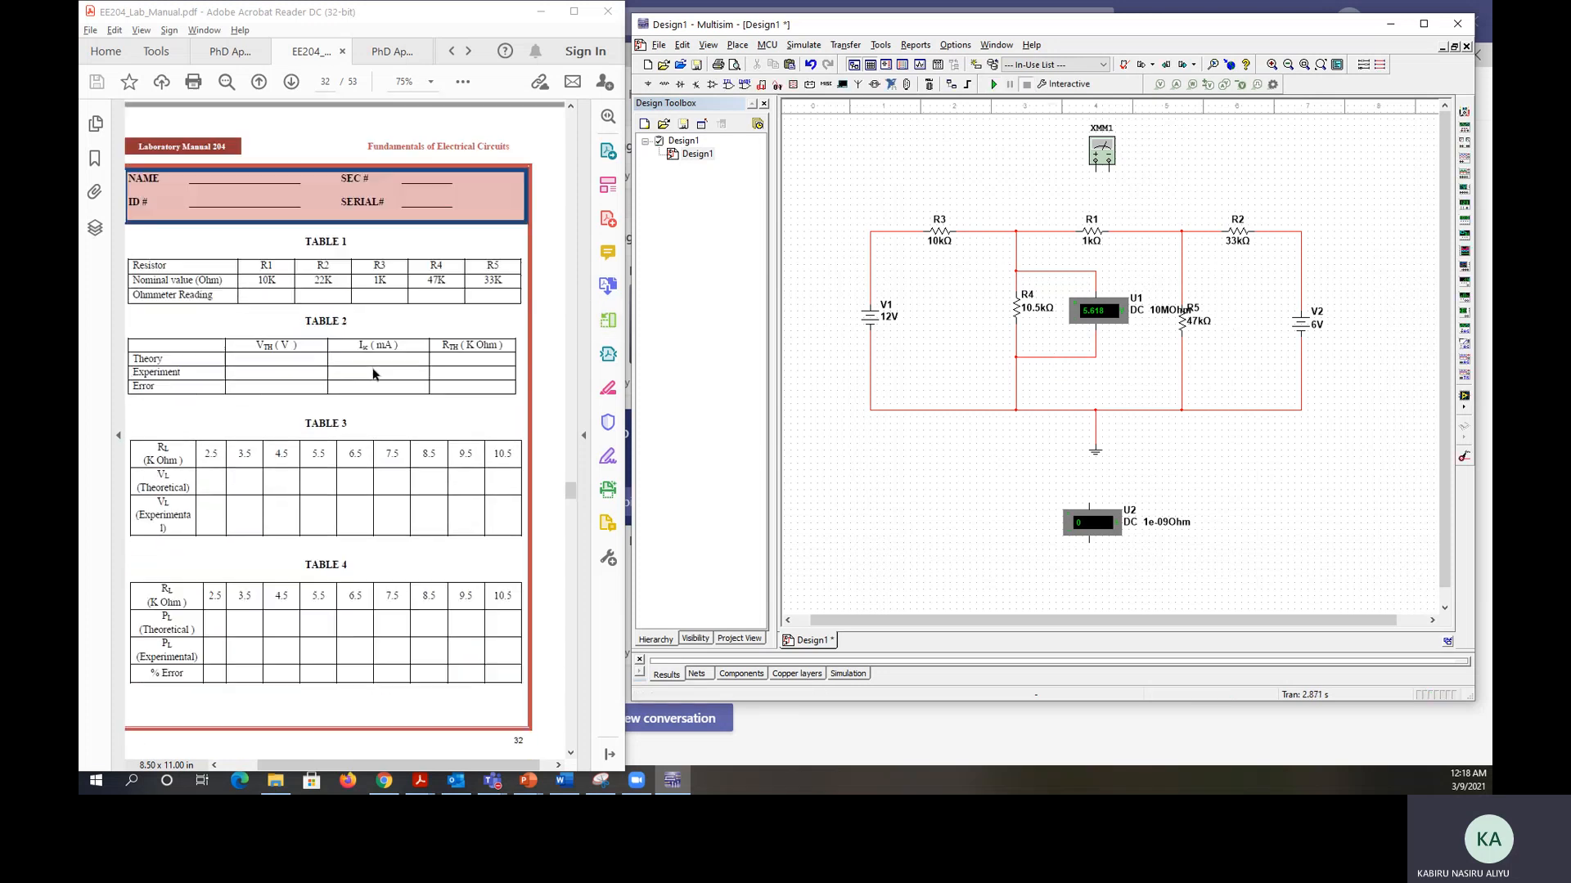
scroll(318, 381, "up", 2)
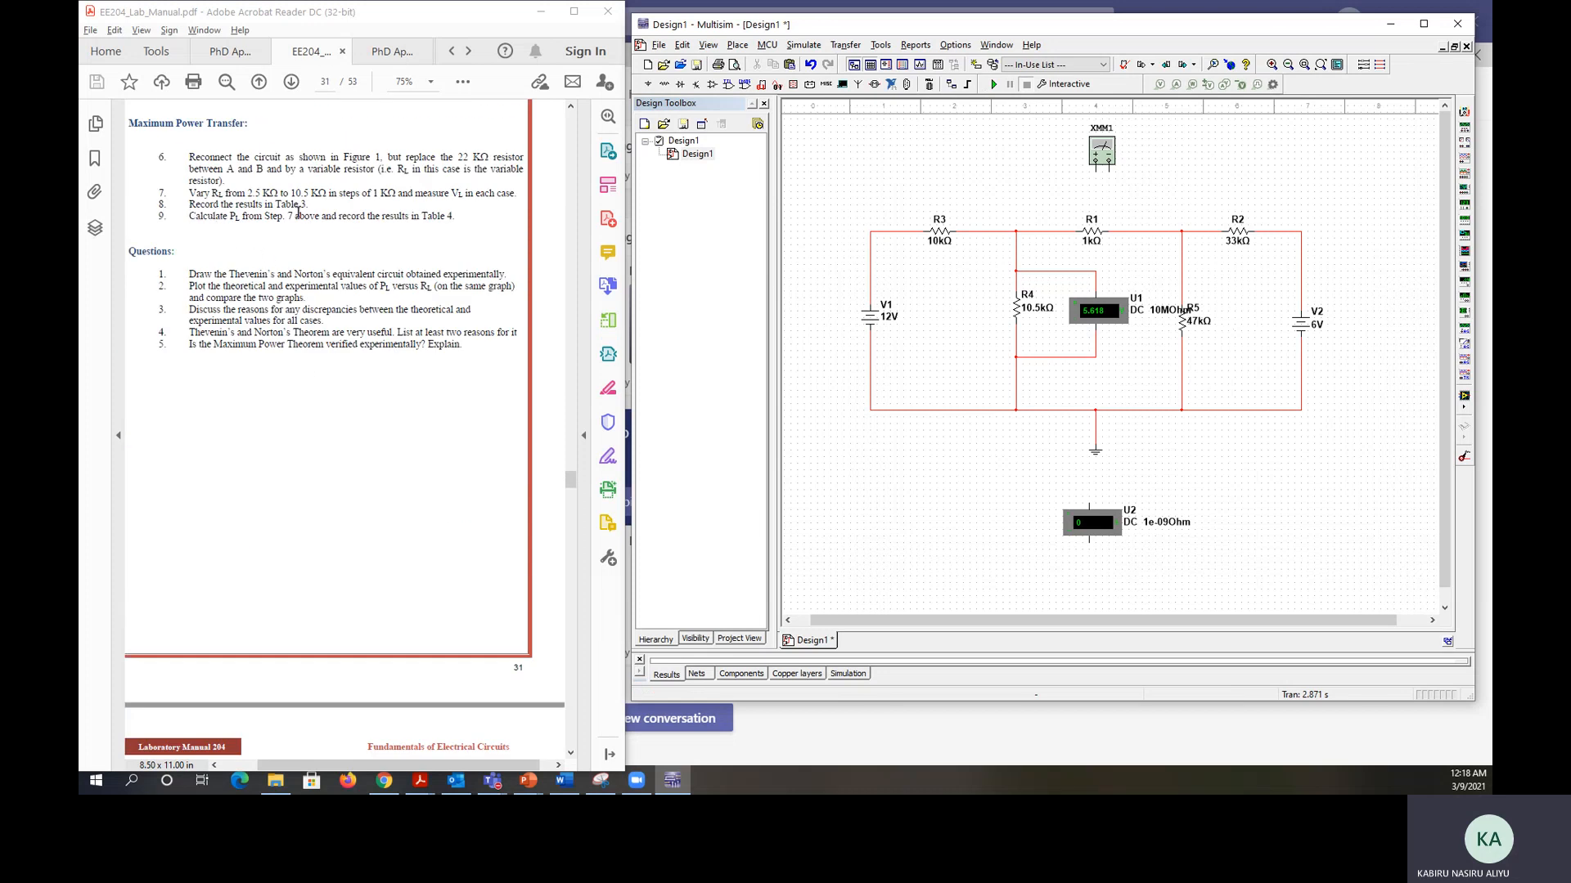
scroll(249, 490, "down", 9)
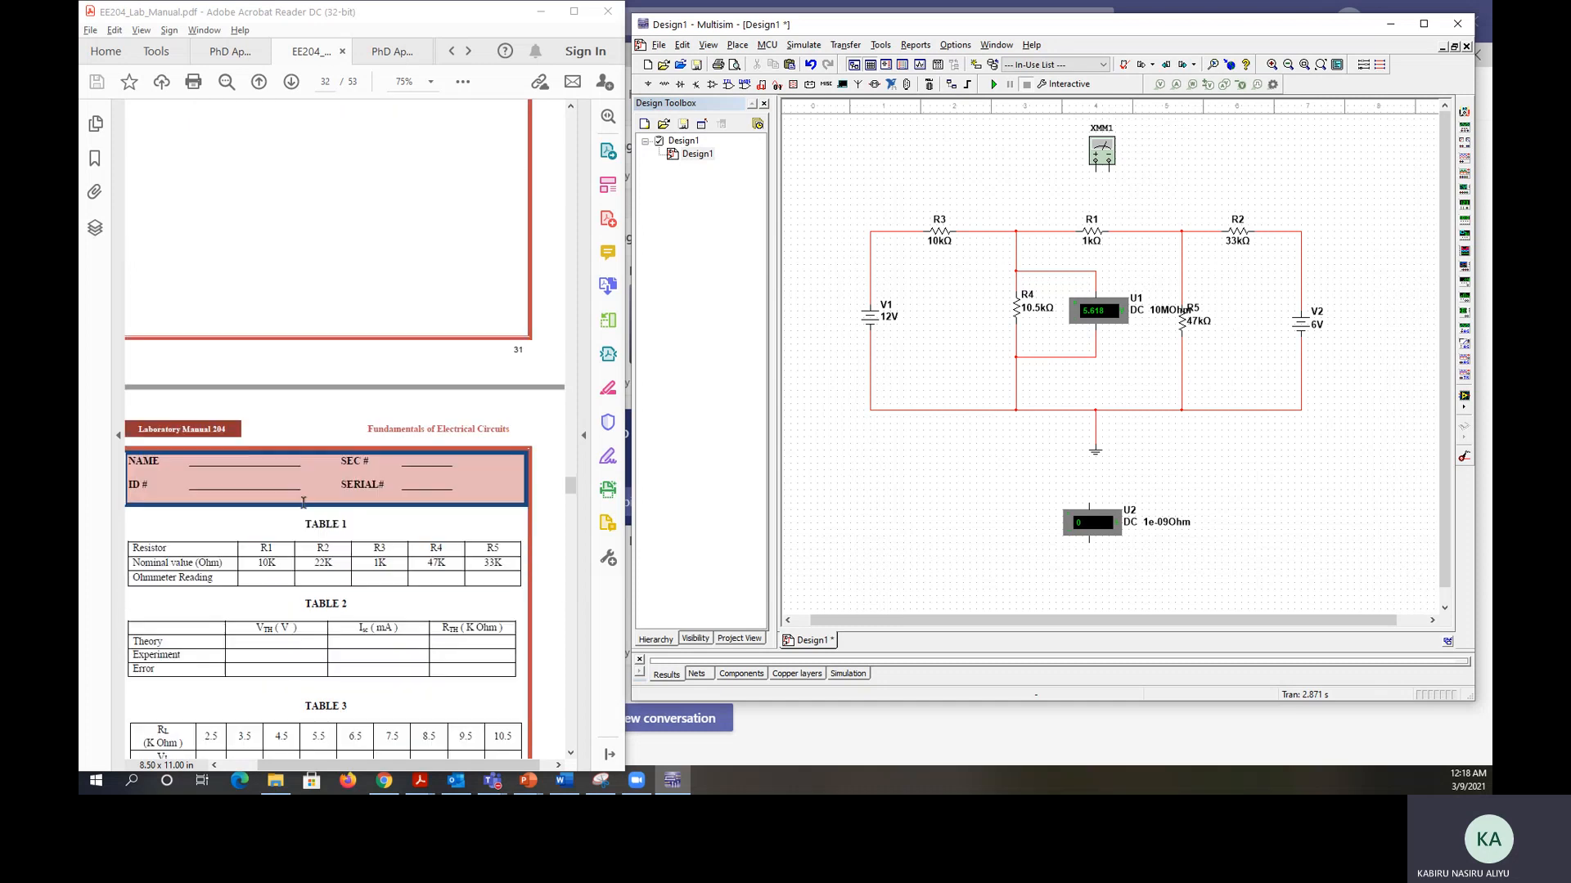
scroll(289, 553, "up", 9)
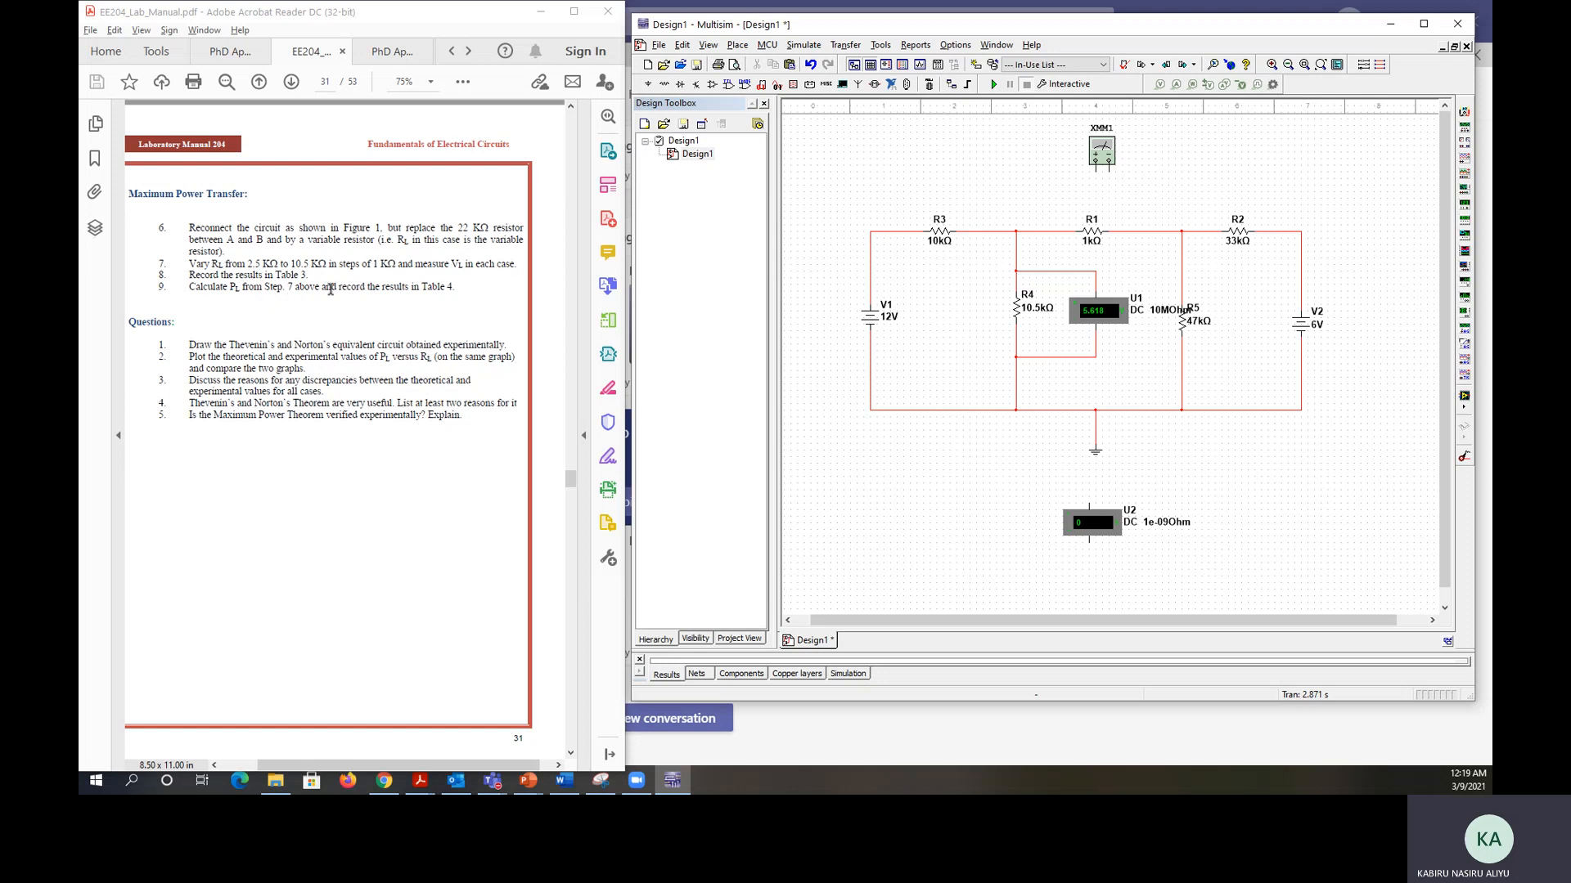
scroll(419, 289, "down", 10)
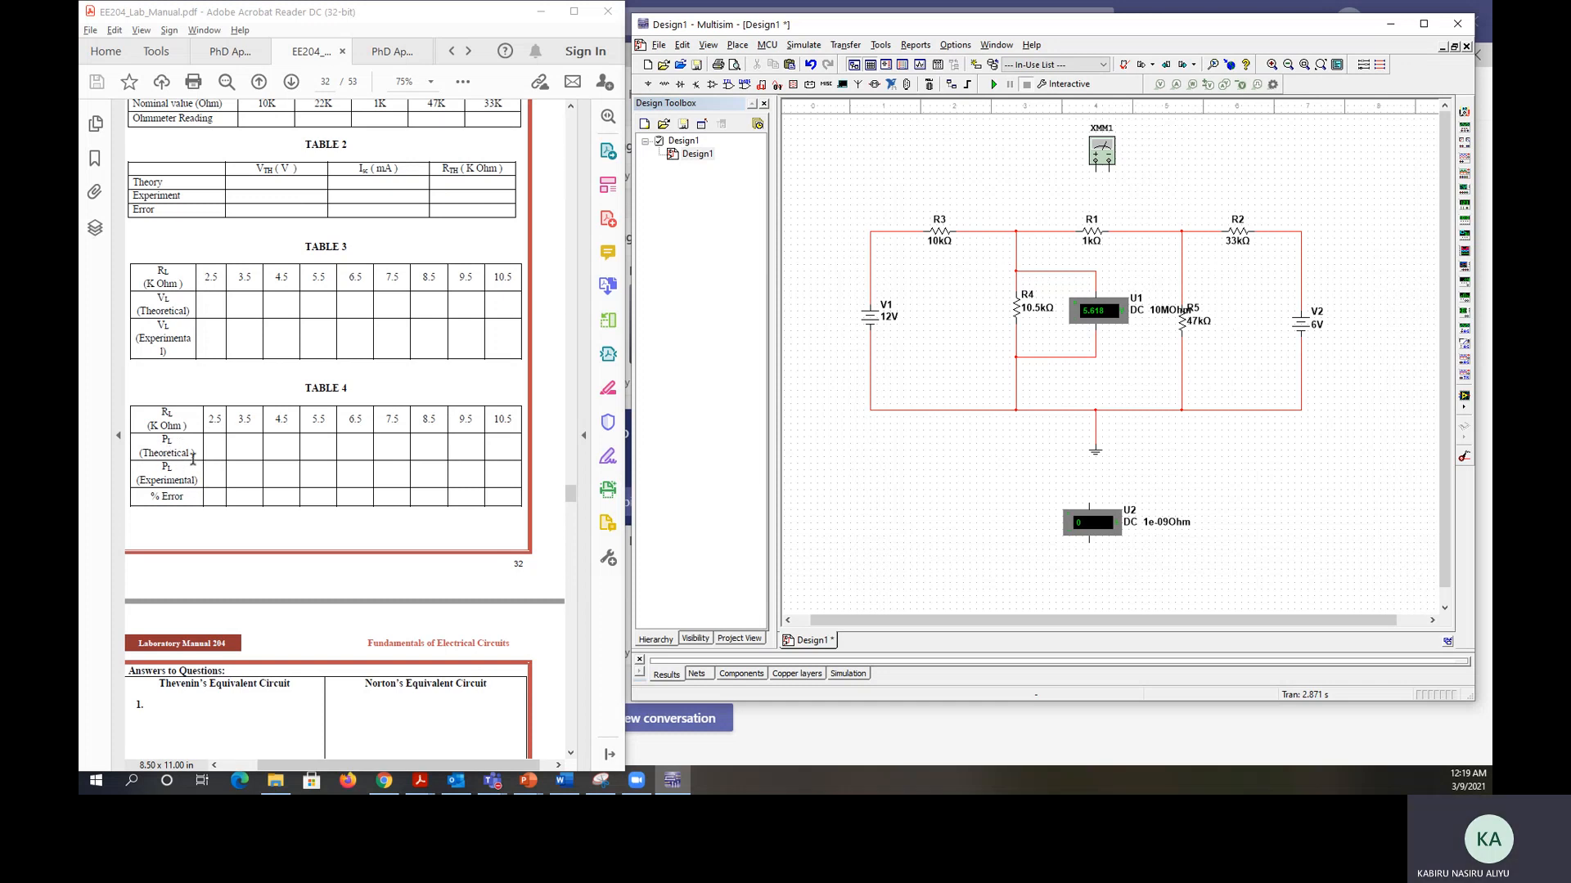
scroll(282, 455, "down", 3)
scroll(283, 452, "down", 2)
scroll(282, 453, "up", 3)
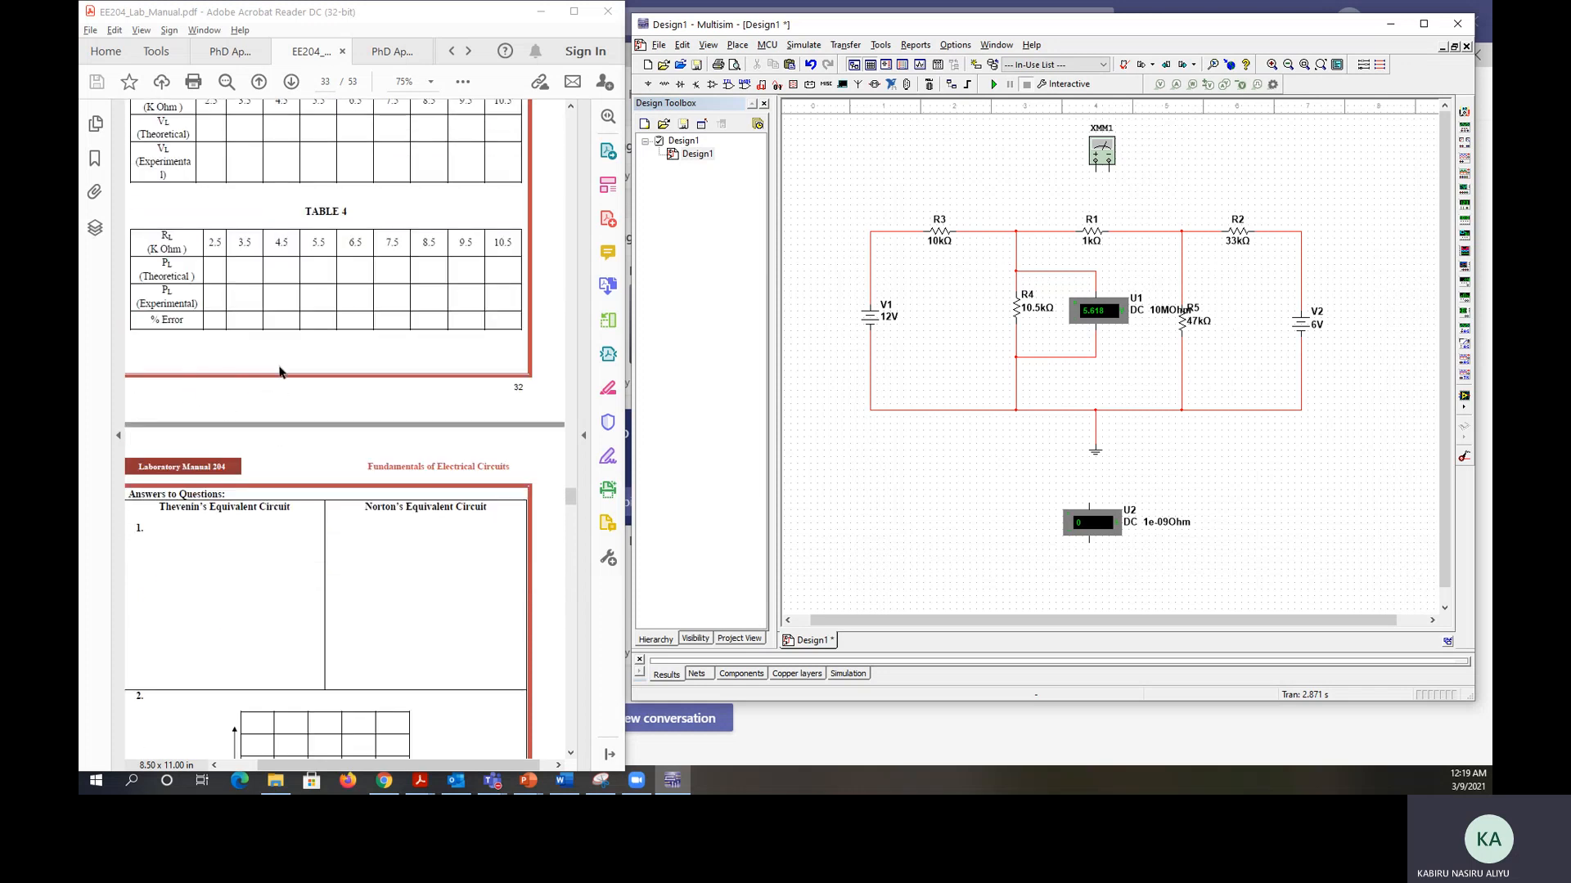
scroll(268, 213, "up", 1)
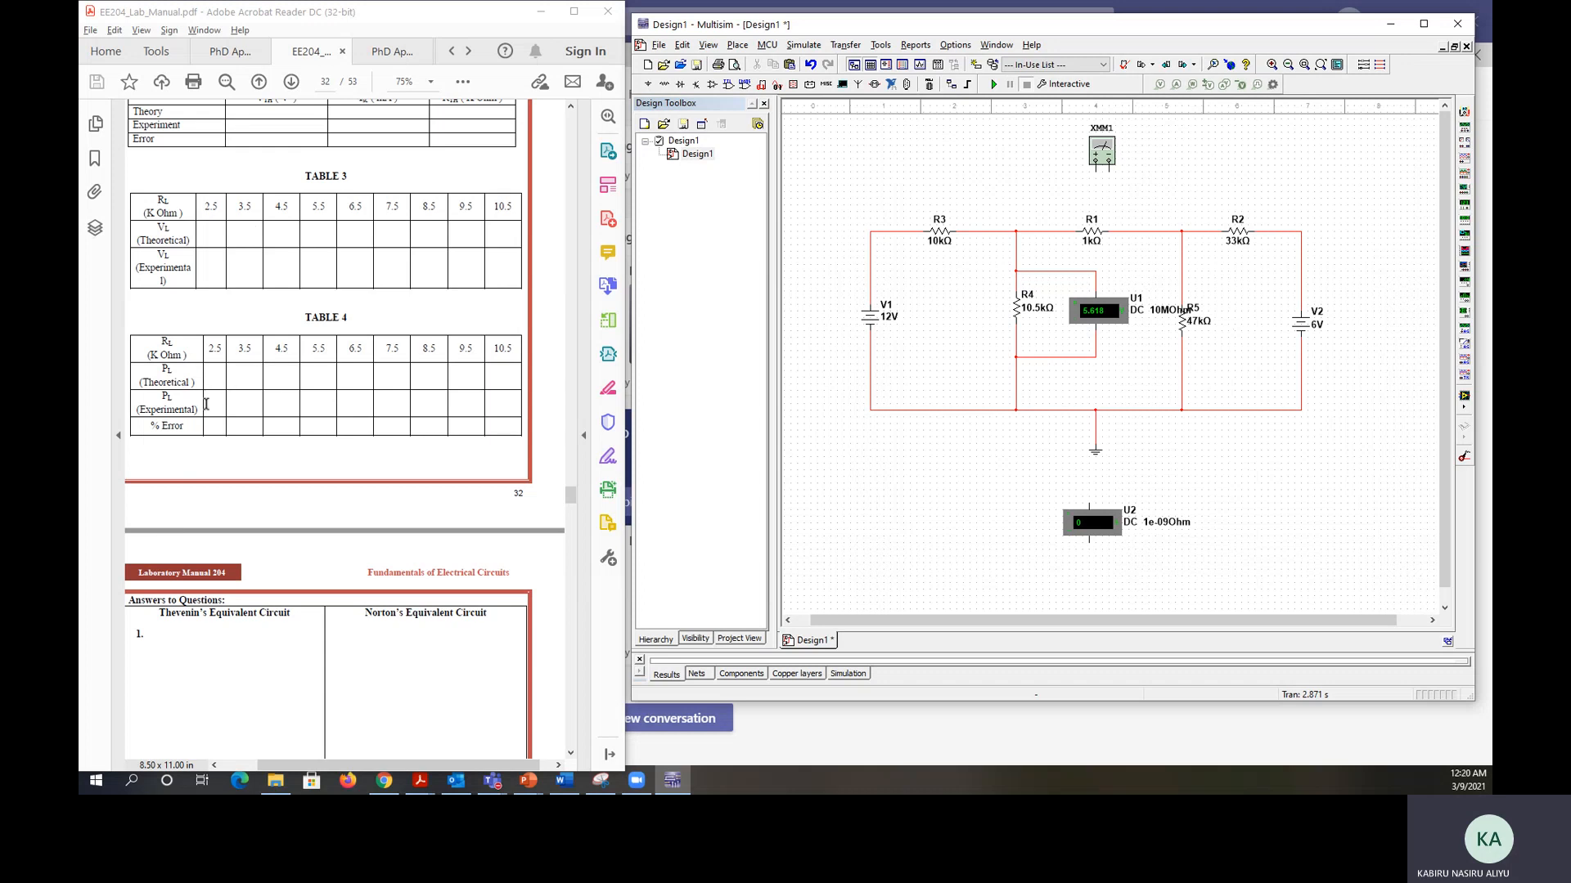
left_click_drag(197, 409, 136, 402)
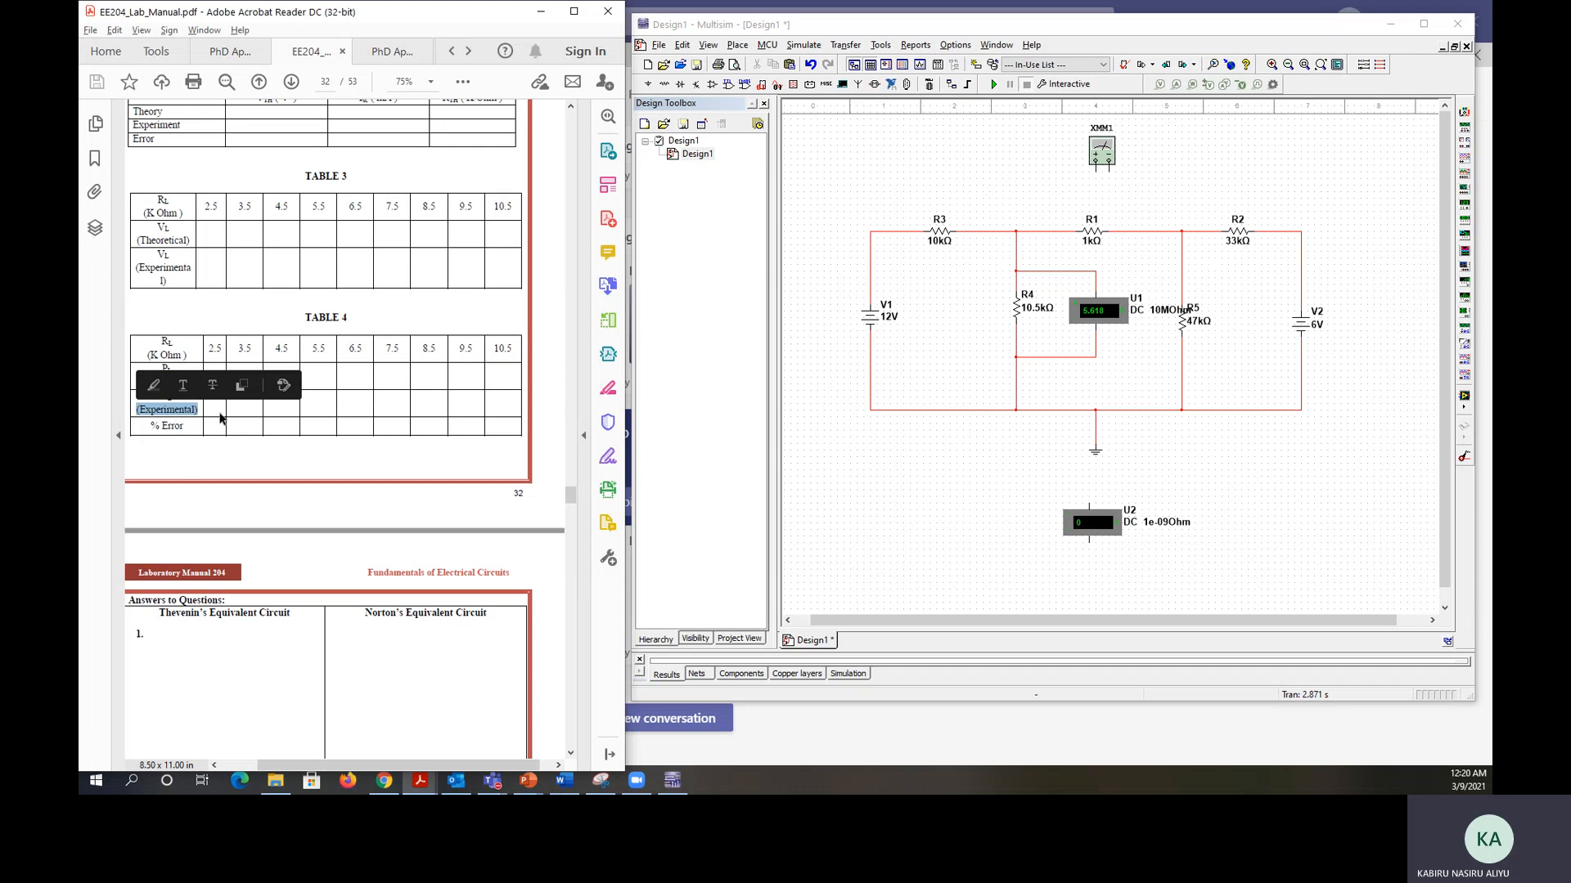
scroll(251, 427, "down", 1)
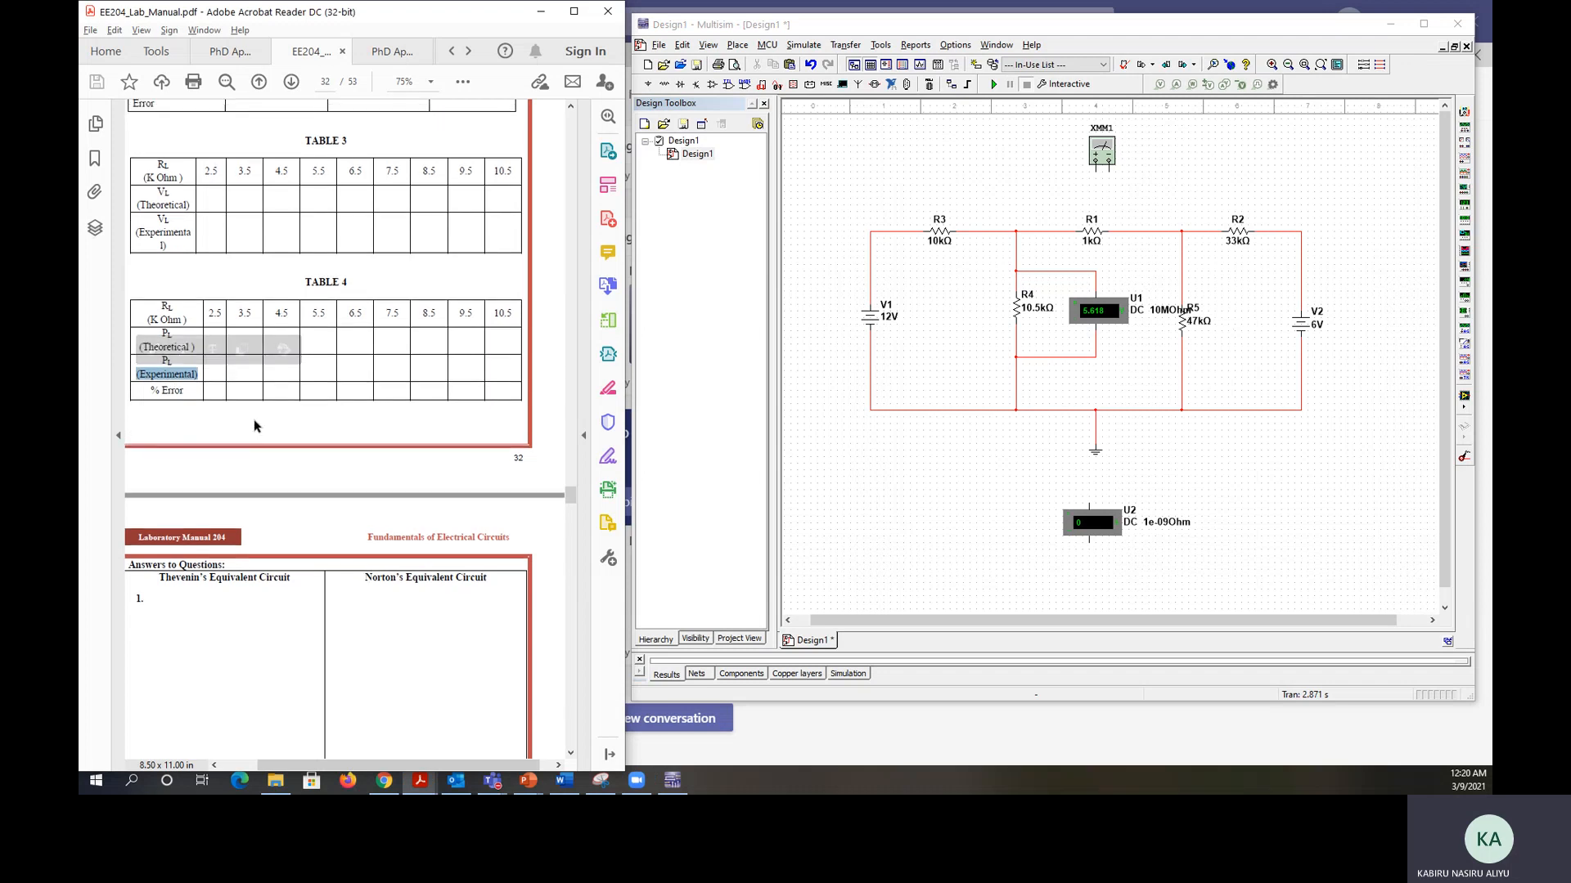
left_click(232, 385)
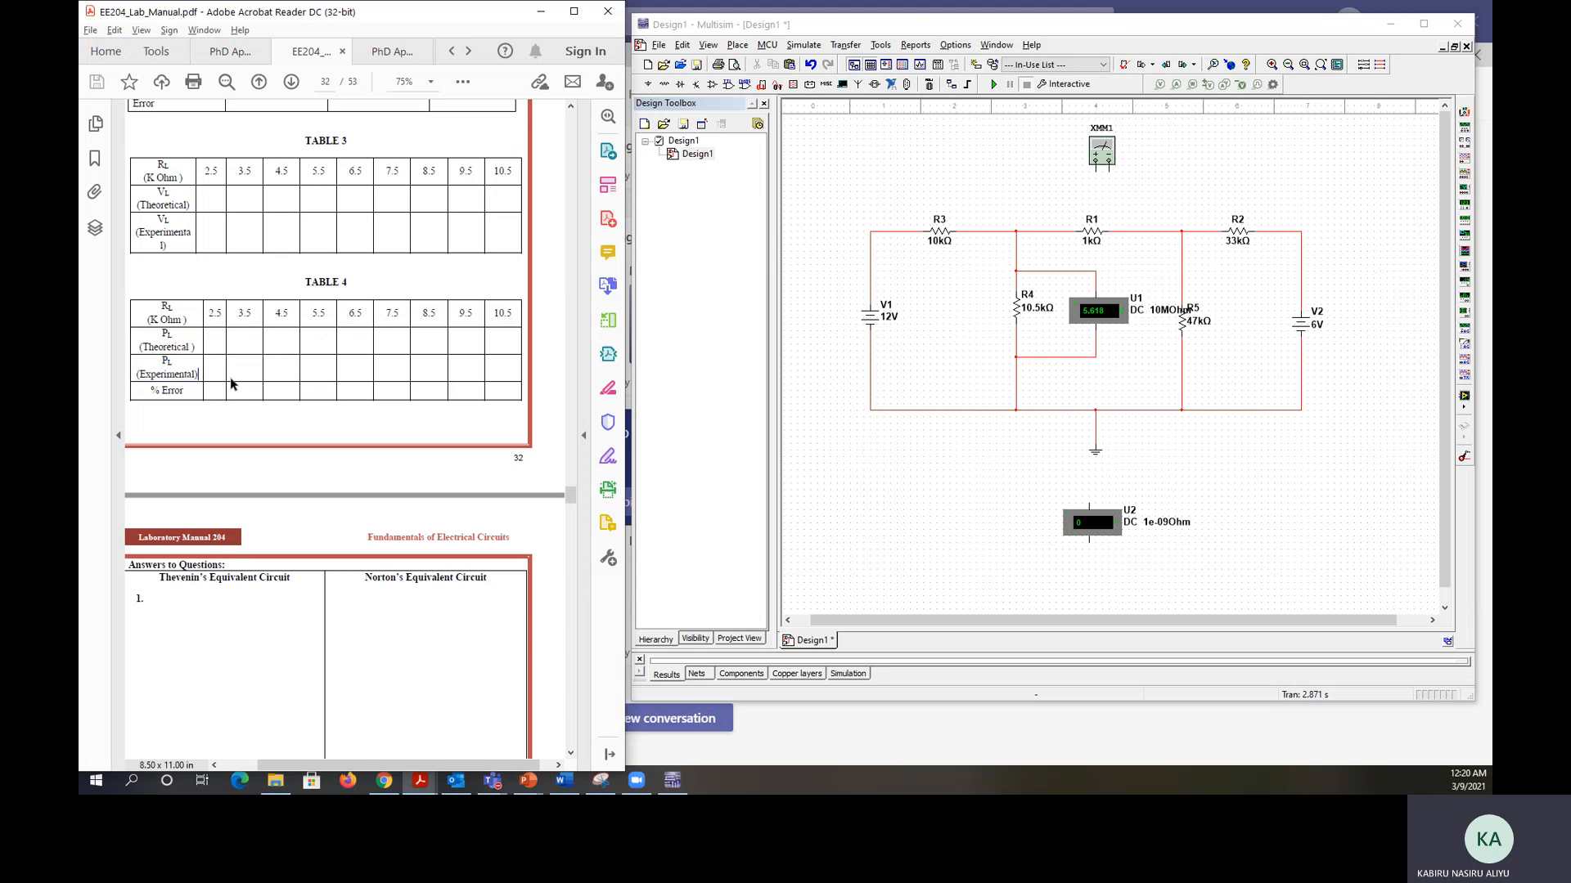
- Maximize the lab manual and examine the Answers to Questions page, including the equivalent circuit boxes and the PL versus RL grid
scroll(254, 388, "down", 7)
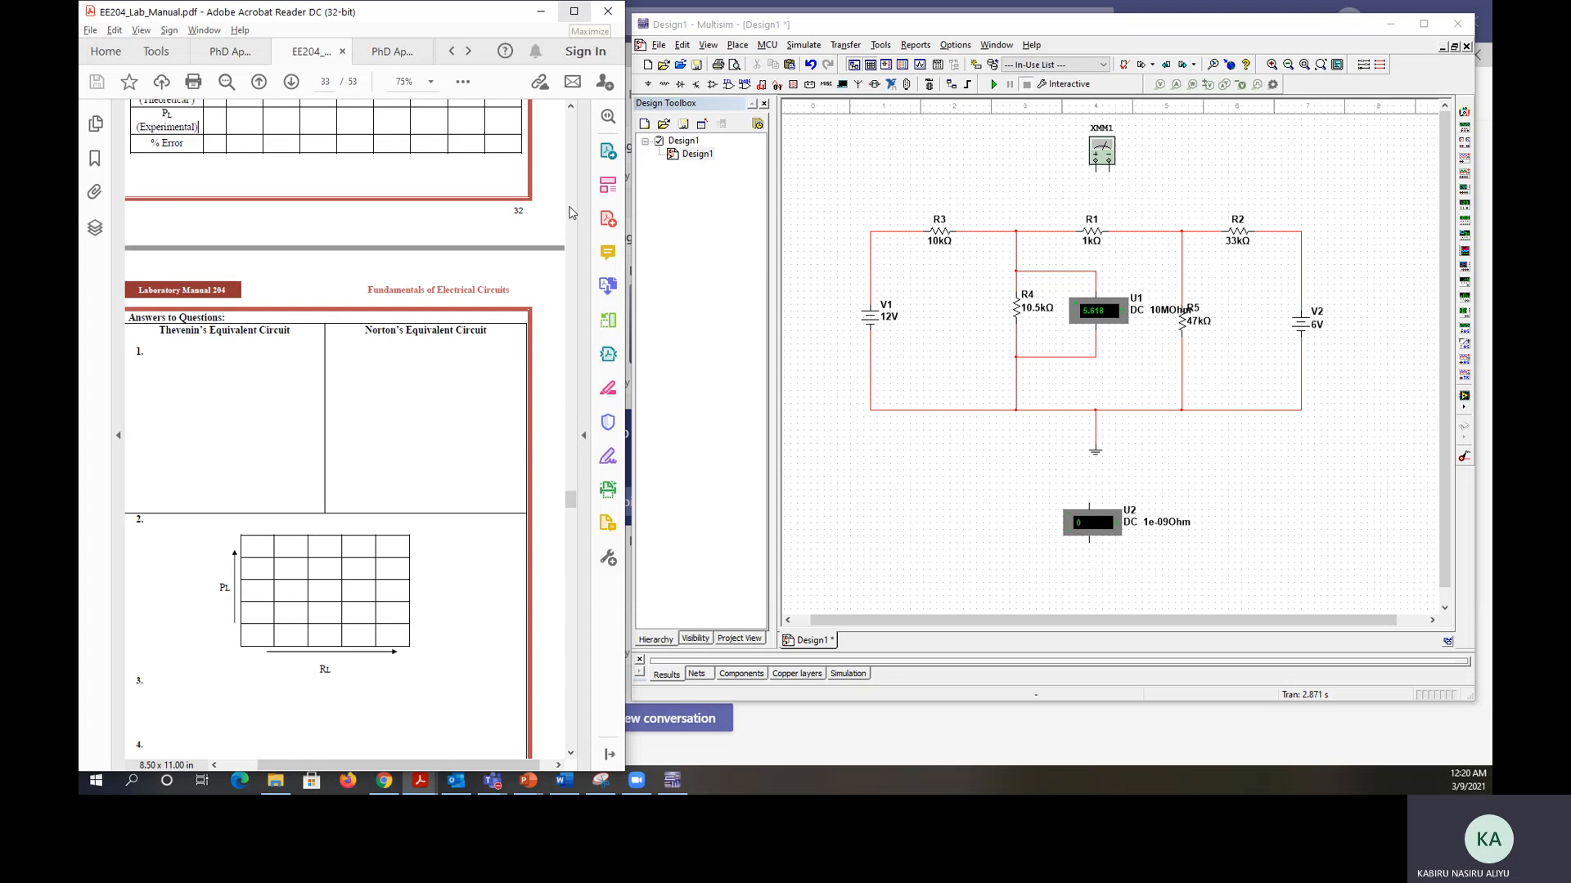
key("super+Up")
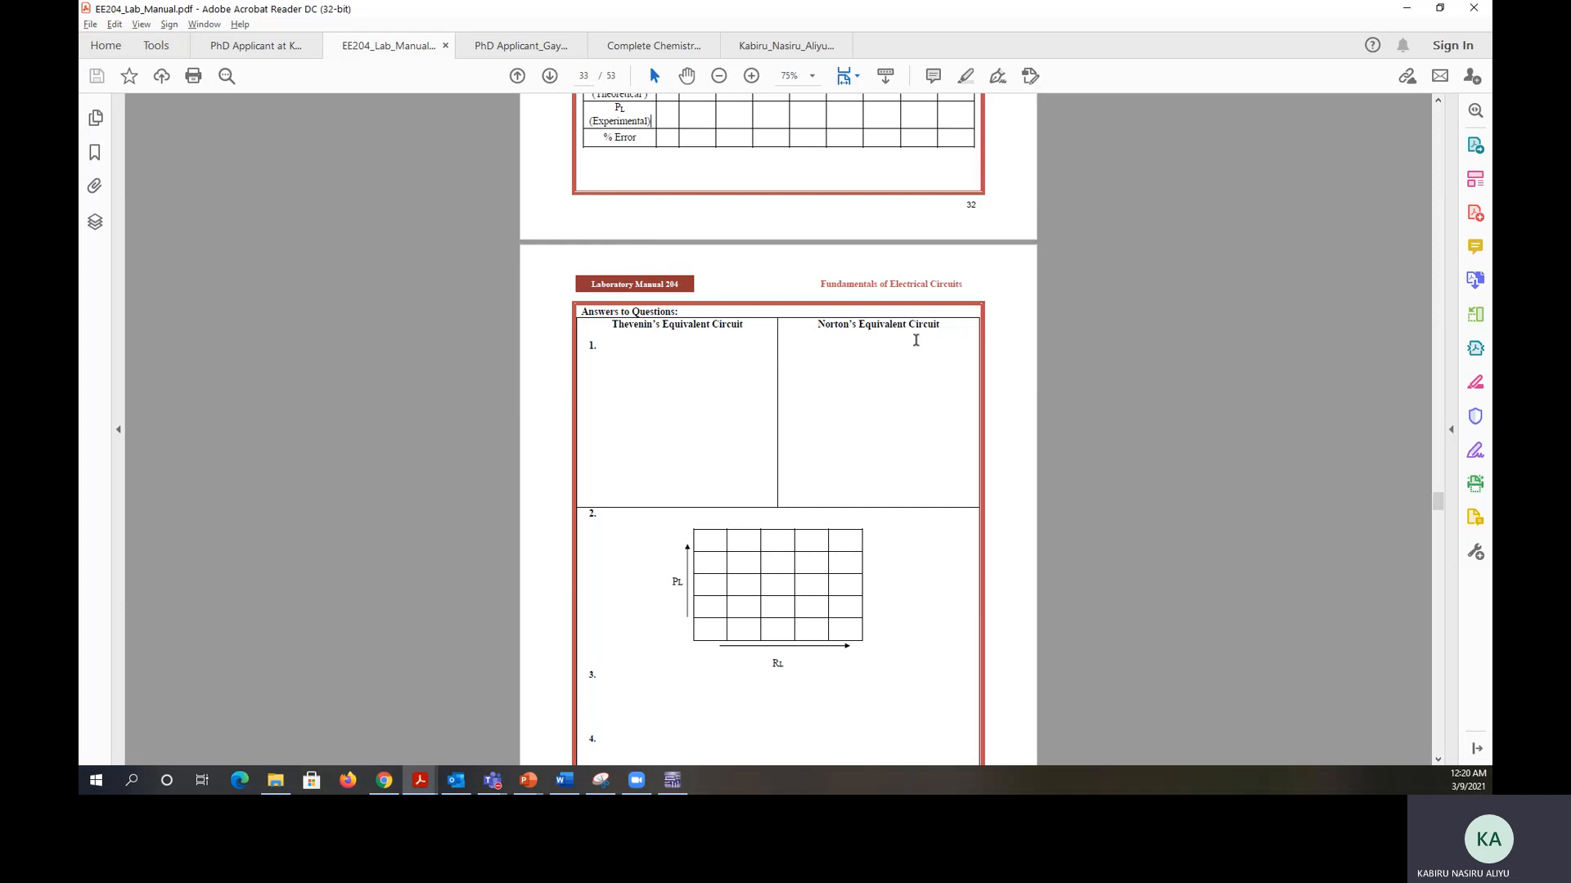
scroll(778, 449, "down", 3)
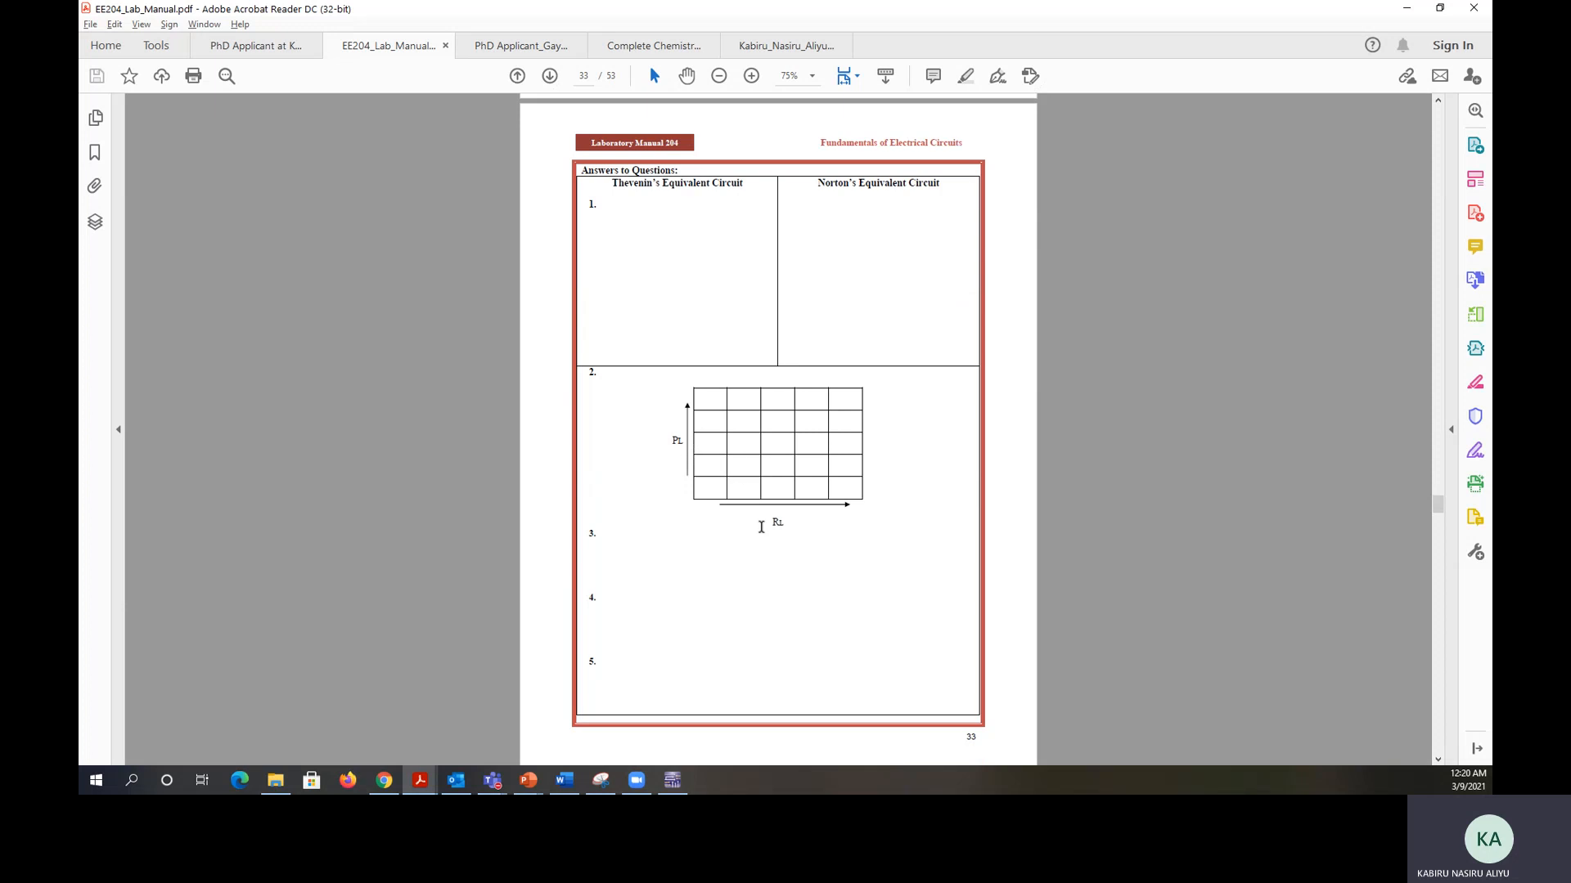
scroll(784, 526, "up", 6)
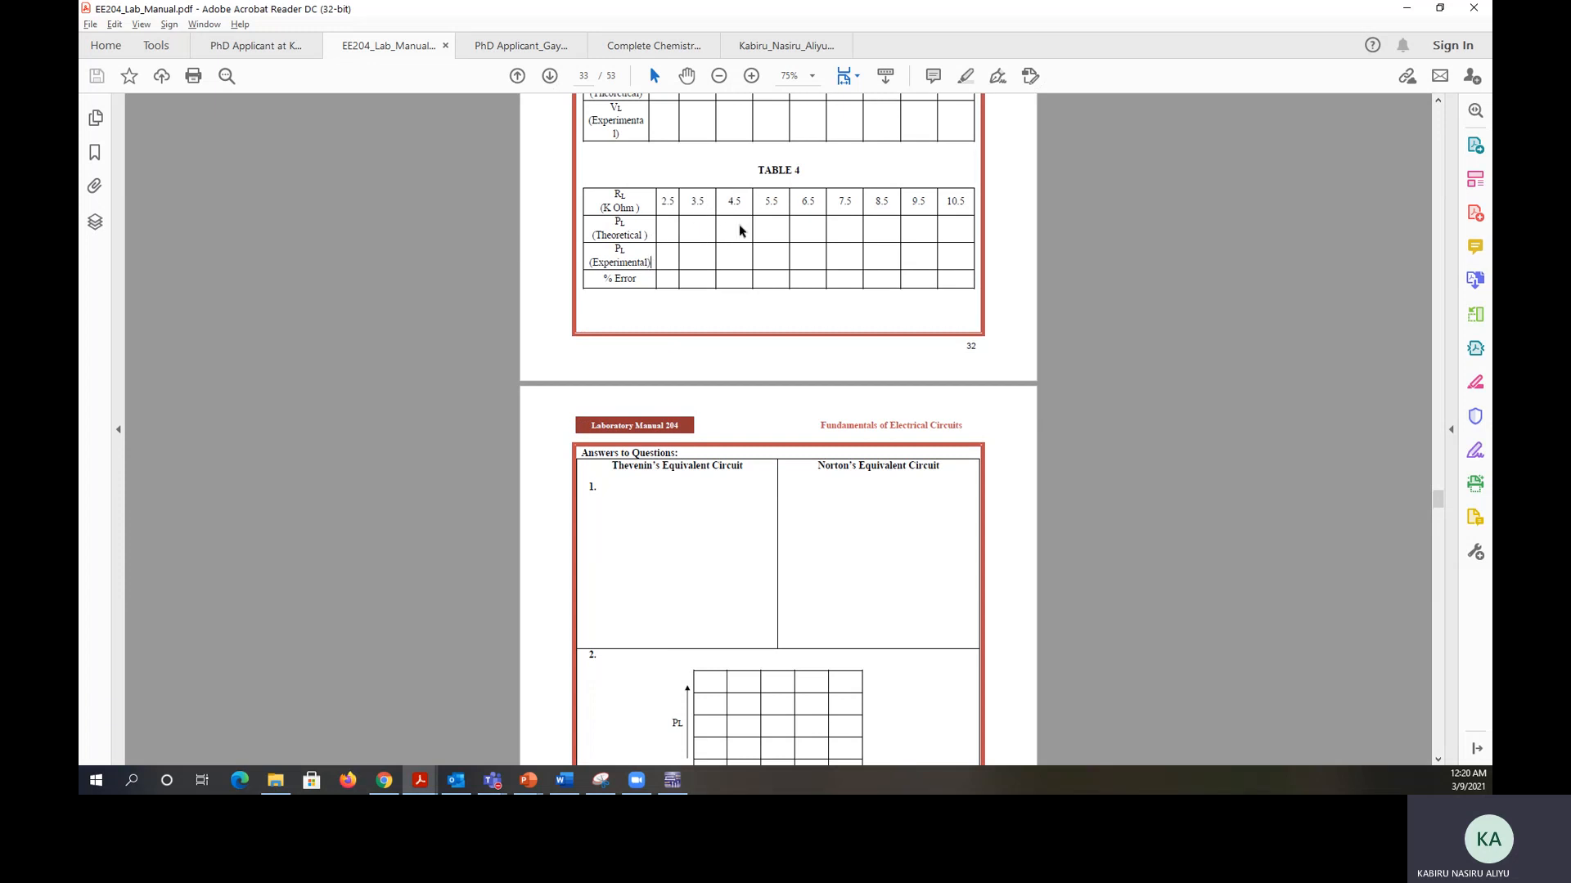
scroll(760, 420, "down", 4)
scroll(729, 572, "down", 6)
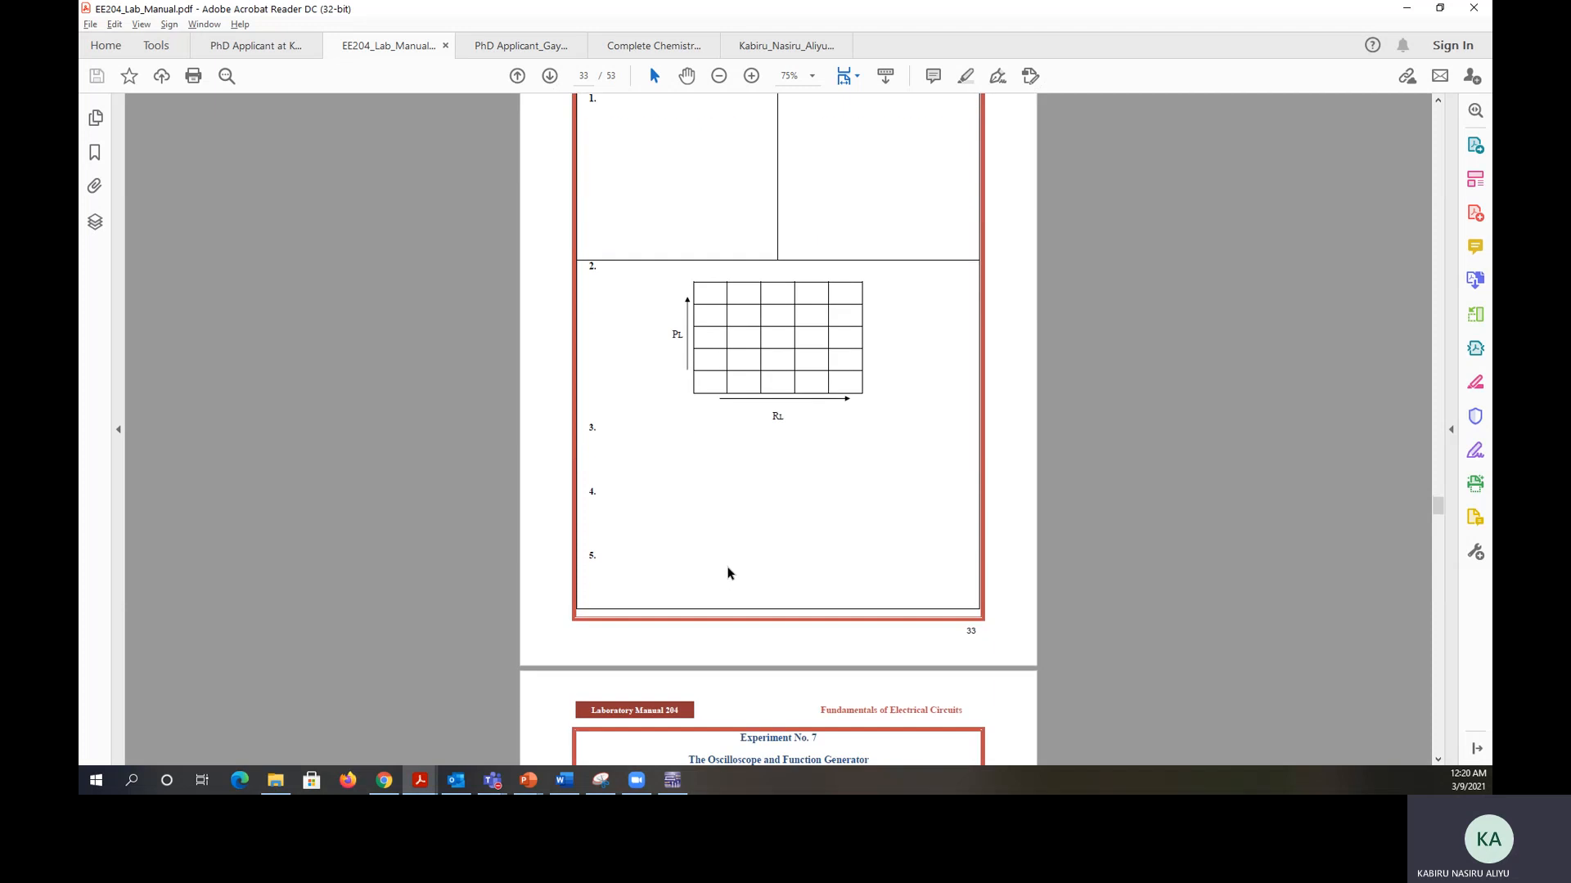
scroll(709, 447, "up", 4)
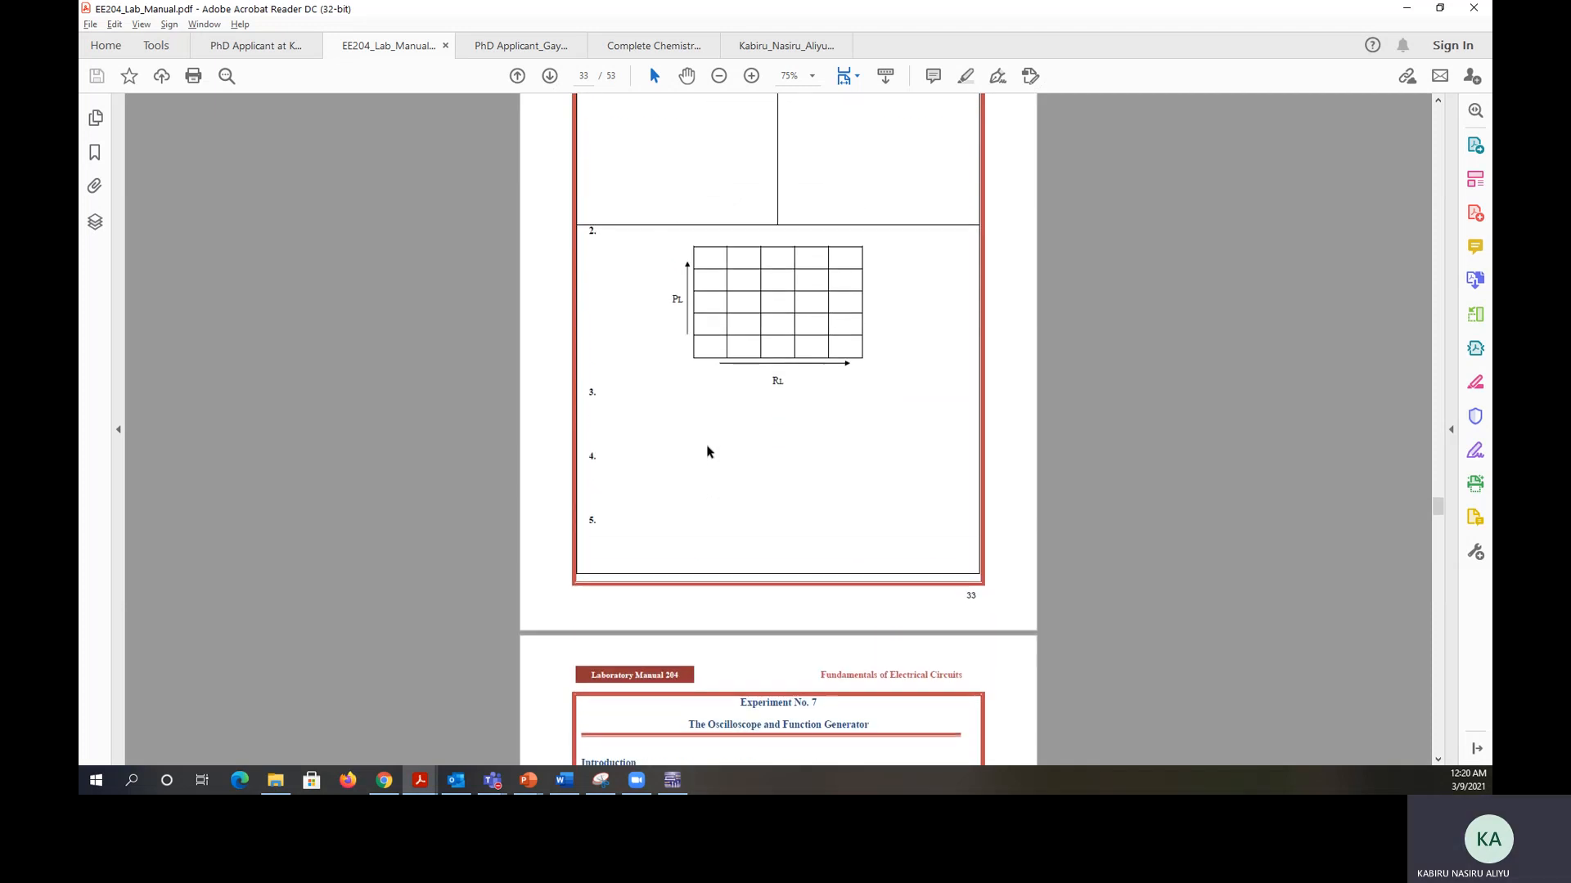
scroll(709, 445, "up", 2)
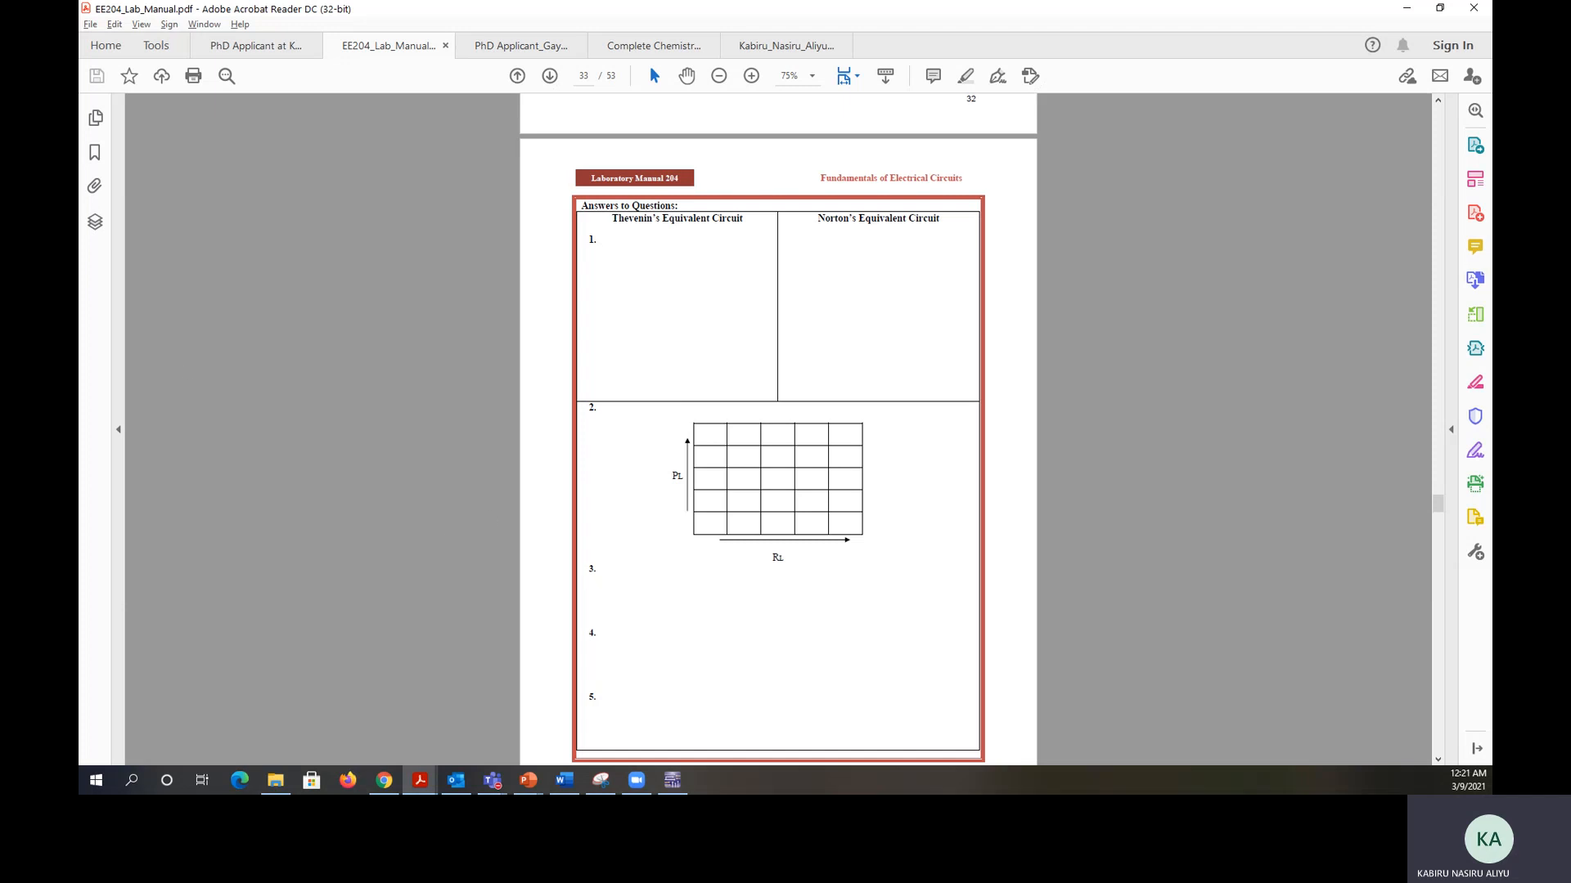
- Stop presenting the screen in the meeting
mouse_move(948, 8)
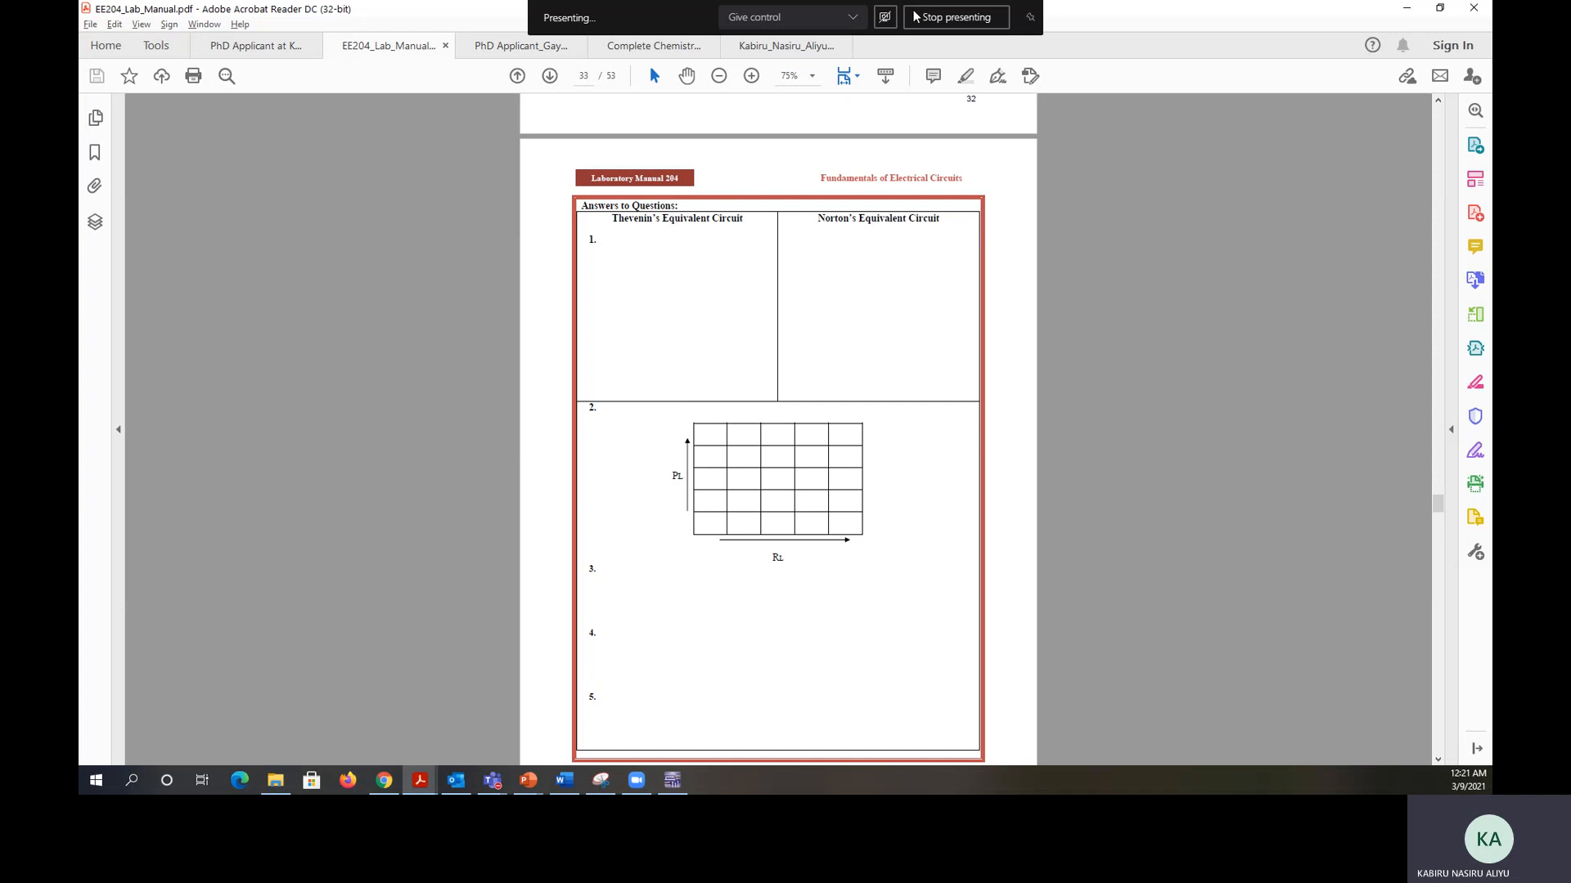
left_click(938, 21)
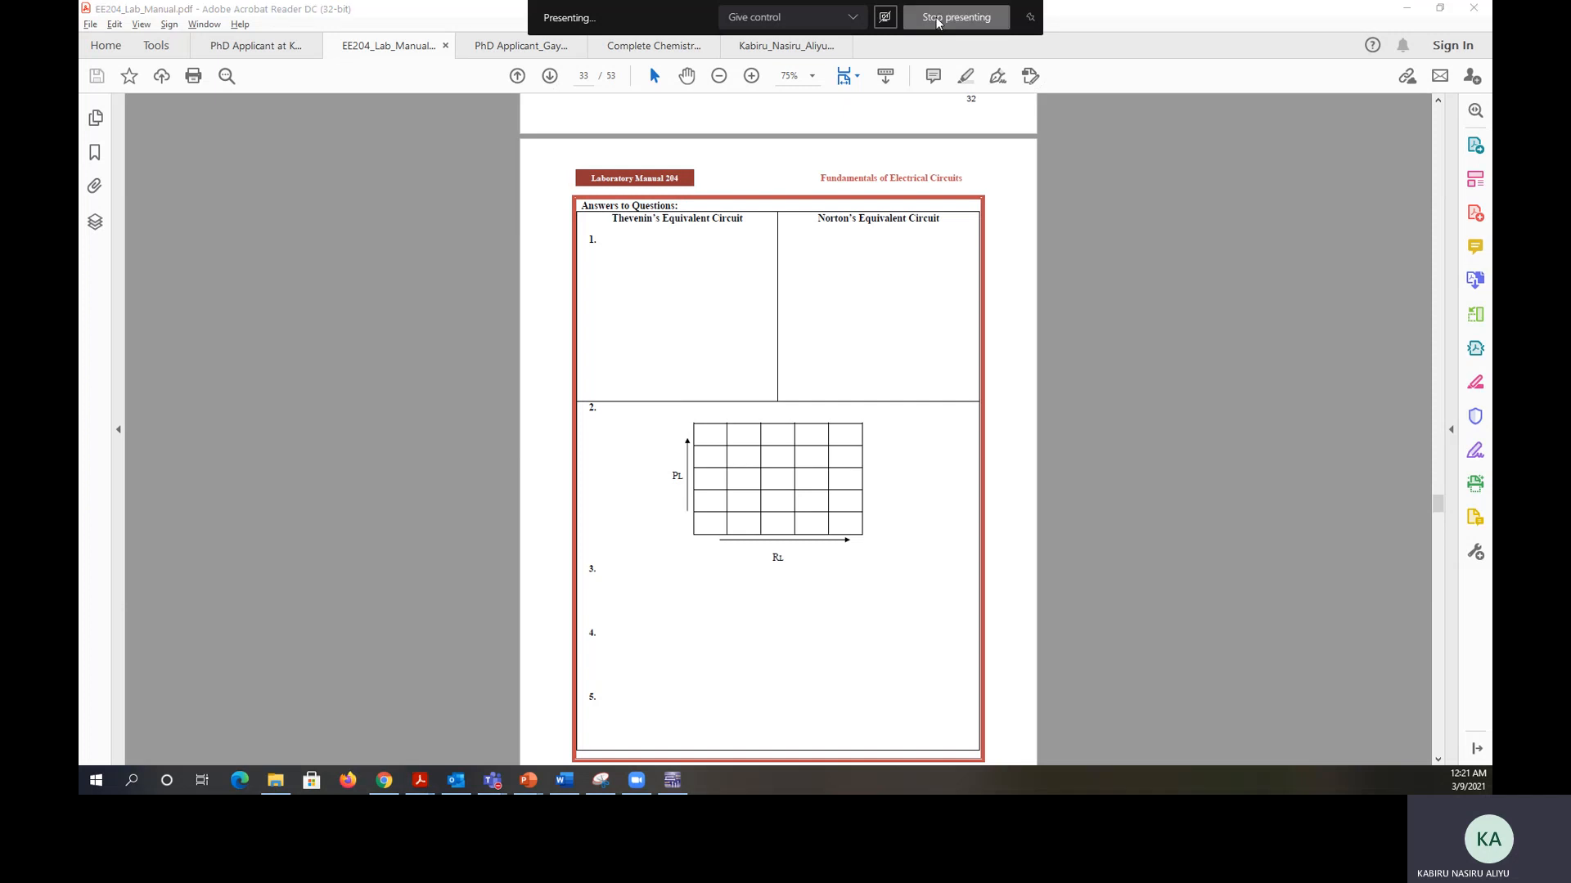